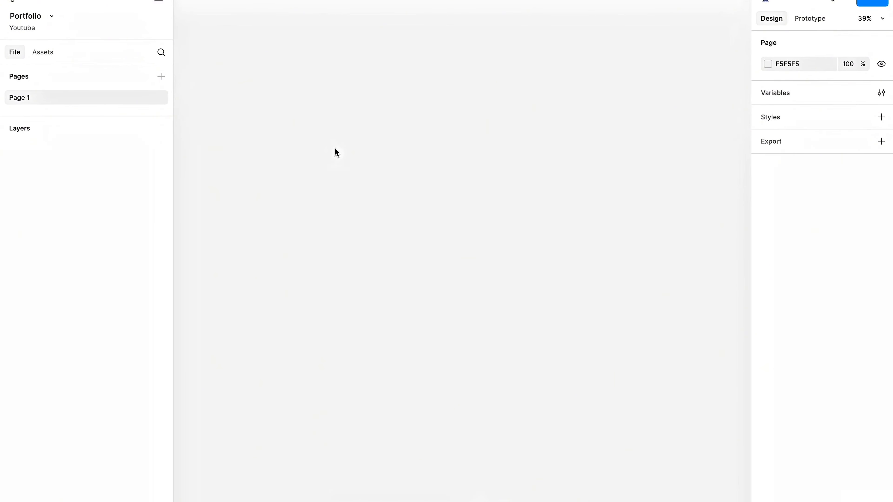
Create a MacBook Pro 14" frame of 1512 × 982 and position it at about X 47, Y -210 on the canvas.
key(f)
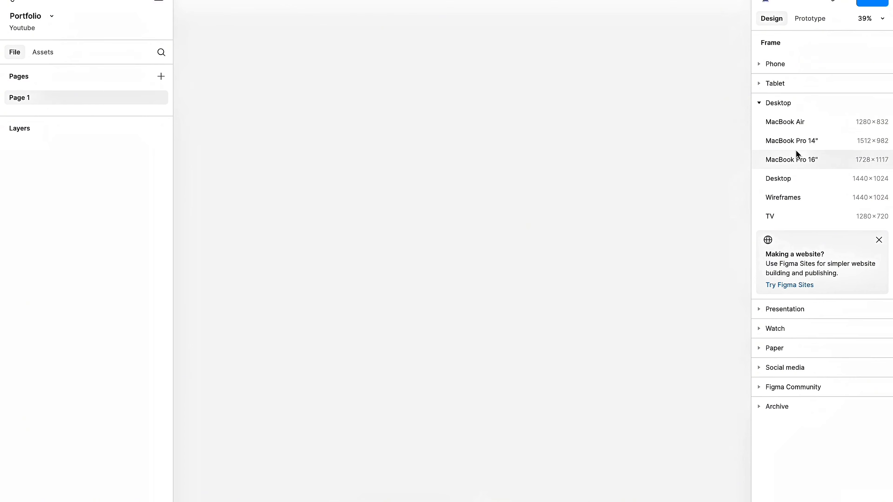
click(797, 142)
click(515, 130)
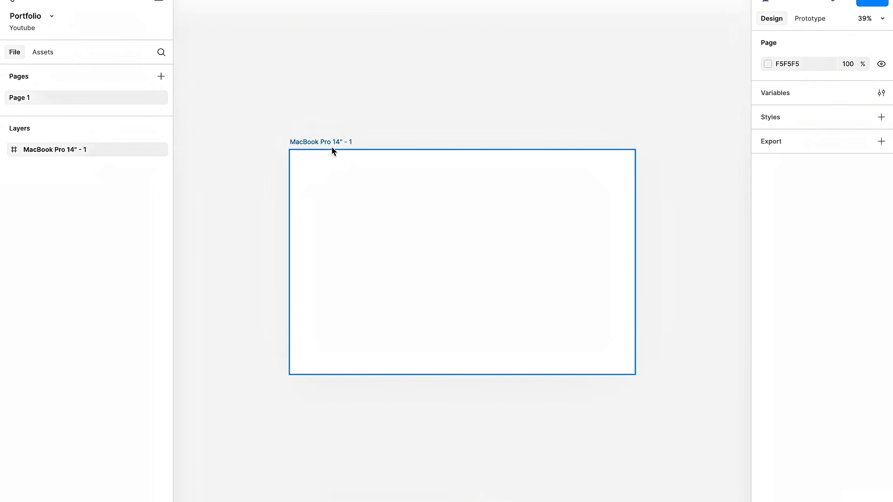
drag(336, 144, 359, 117)
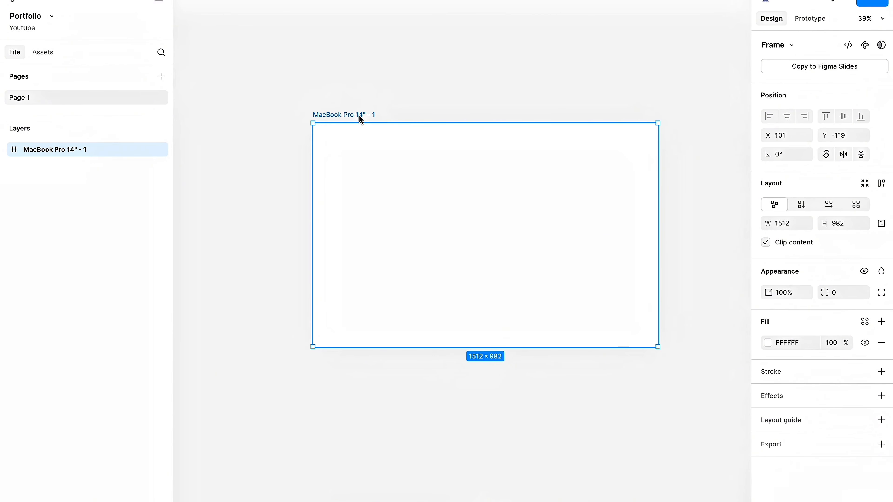
drag(296, 97, 686, 426)
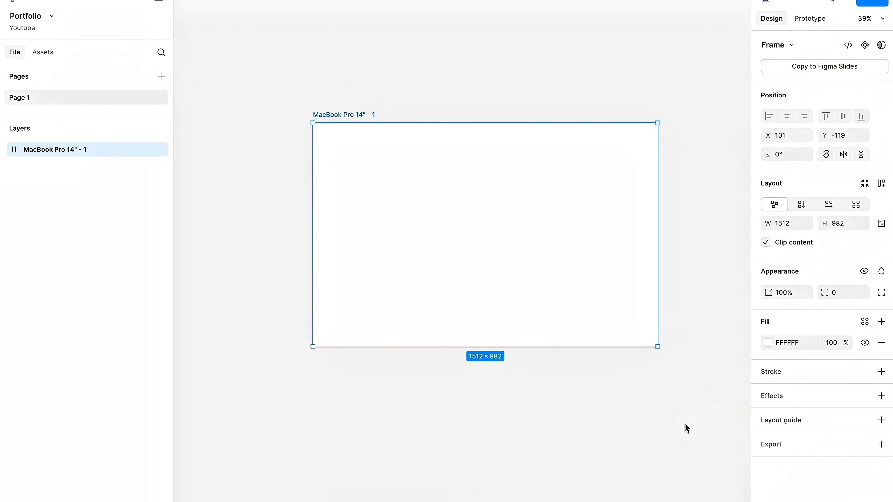
click(687, 428)
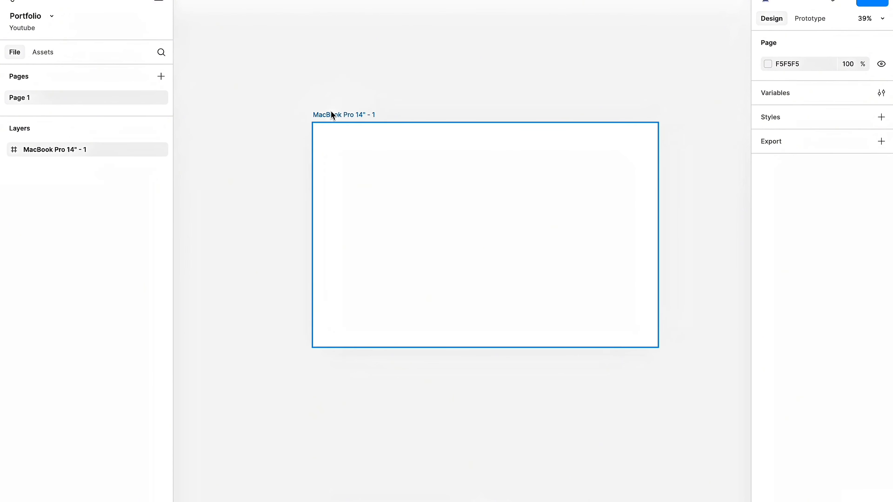
drag(330, 112, 320, 95)
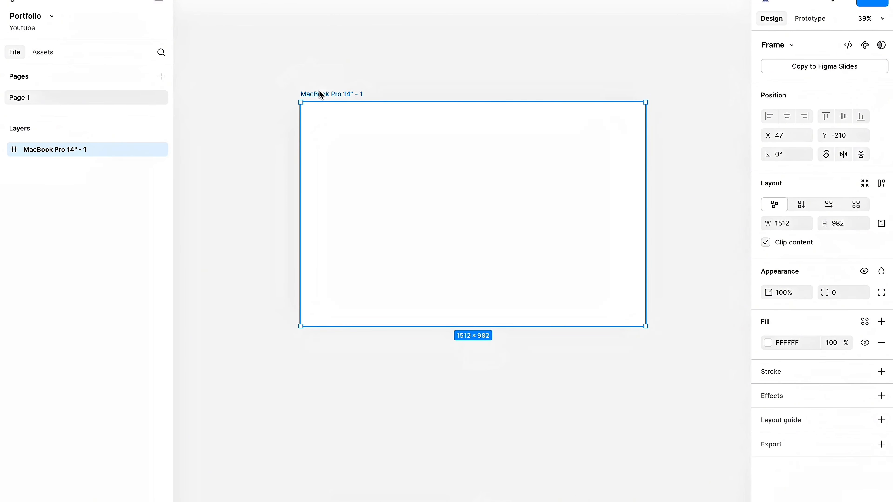
Rename the MacBook Pro 14" frame to Hero.
double_click(326, 92)
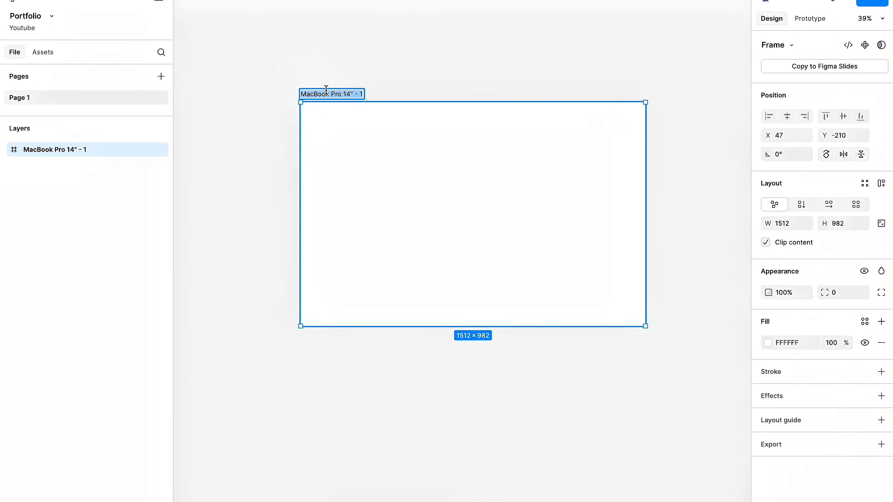
click(330, 66)
double_click(334, 90)
text(Hero)
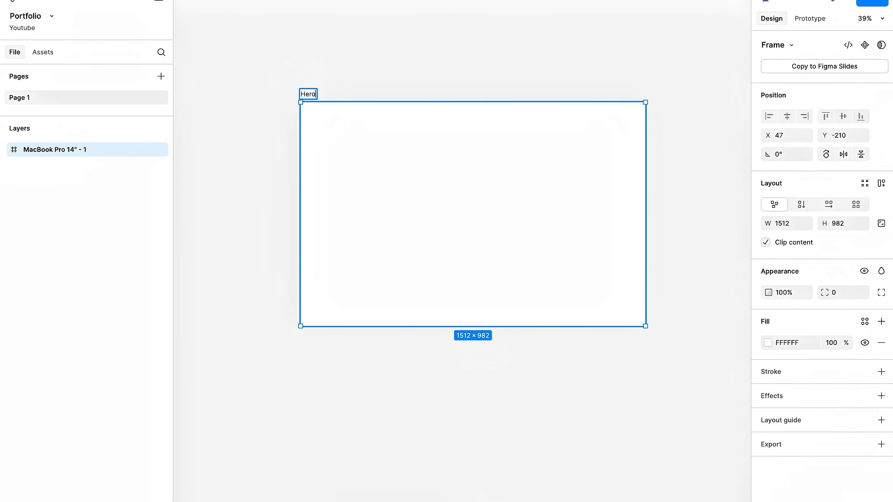
key(Return)
click(348, 52)
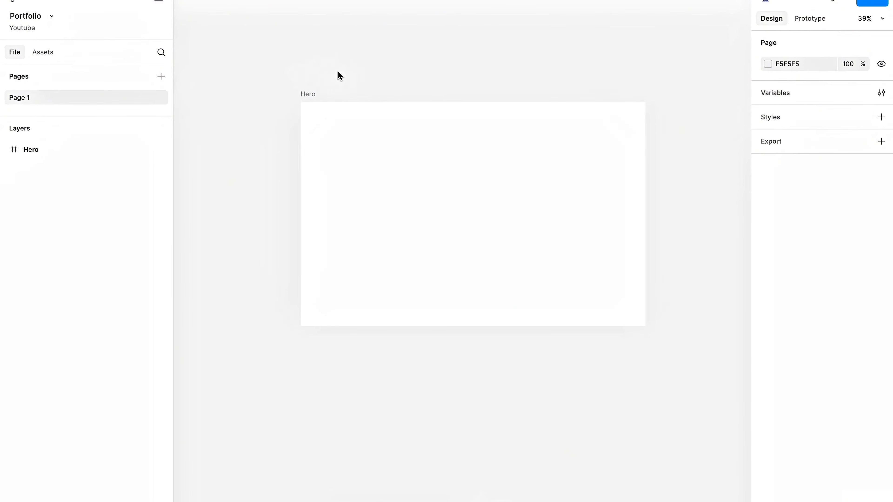
scroll(314, 120, up, 2)
scroll(313, 117, up, 2)
scroll(313, 117, right, 2)
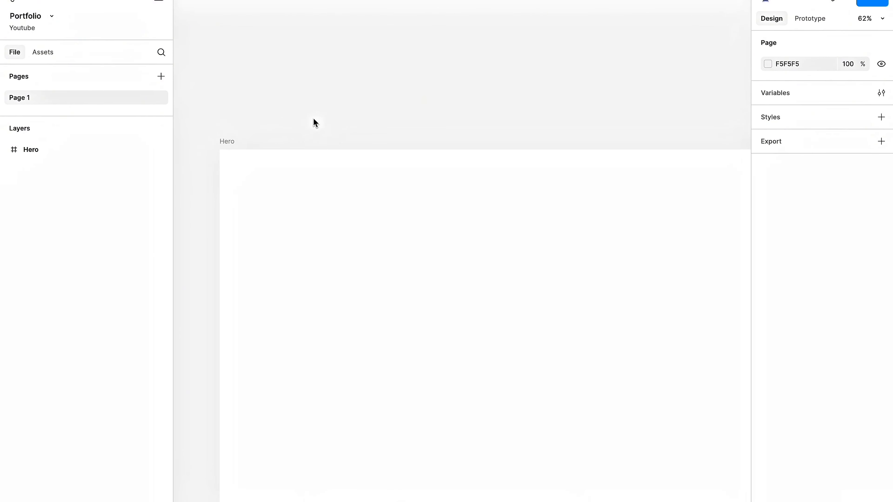
scroll(302, 145, down, 4)
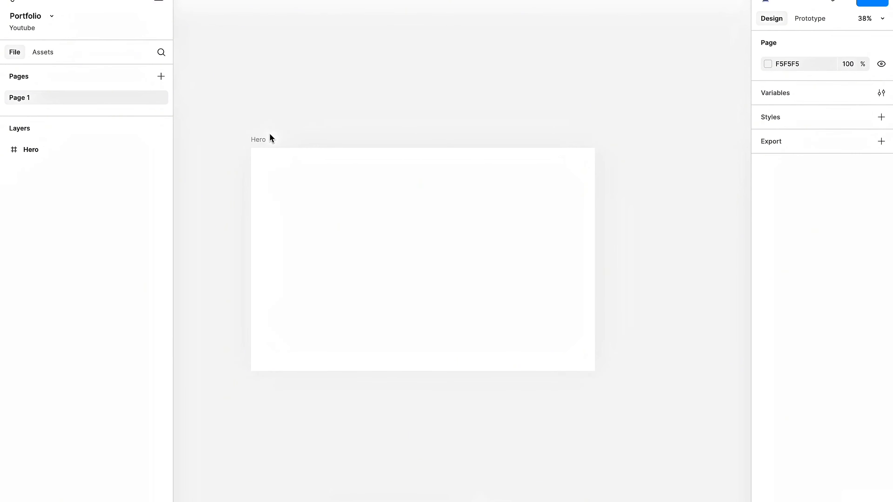
click(264, 139)
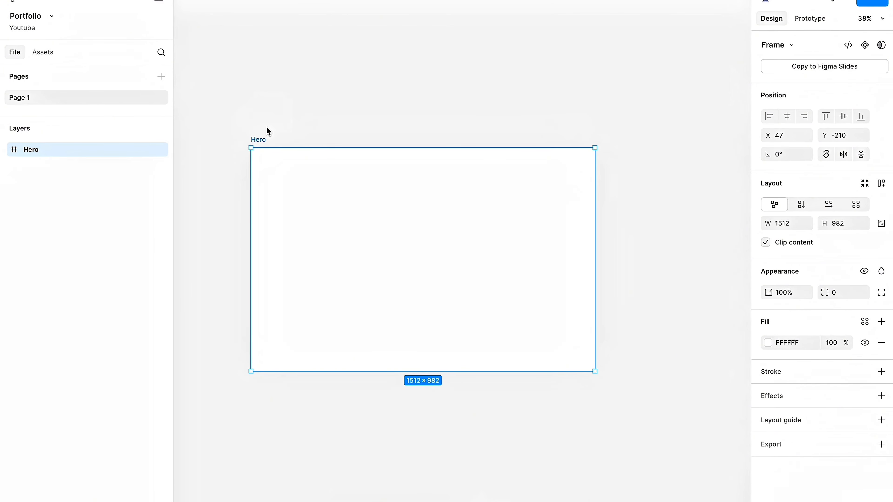
key(Escape)
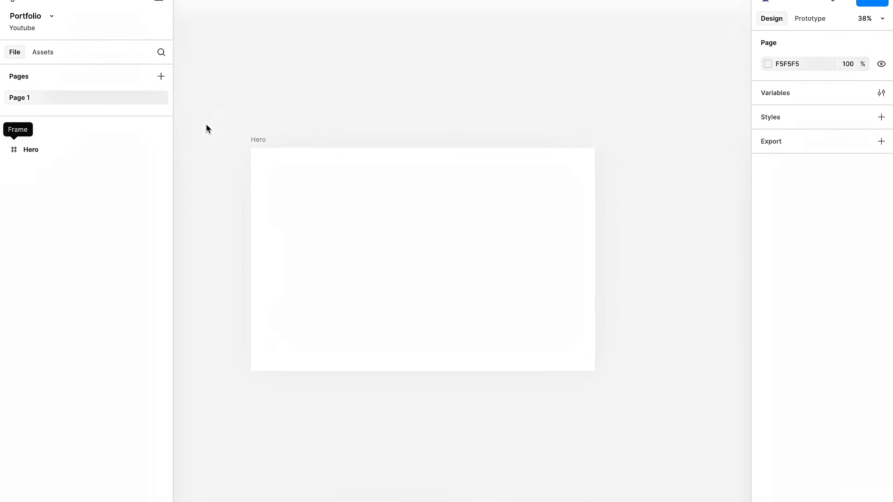
Apply horizontal auto layout to the Hero frame with its content aligned top left.
click(255, 141)
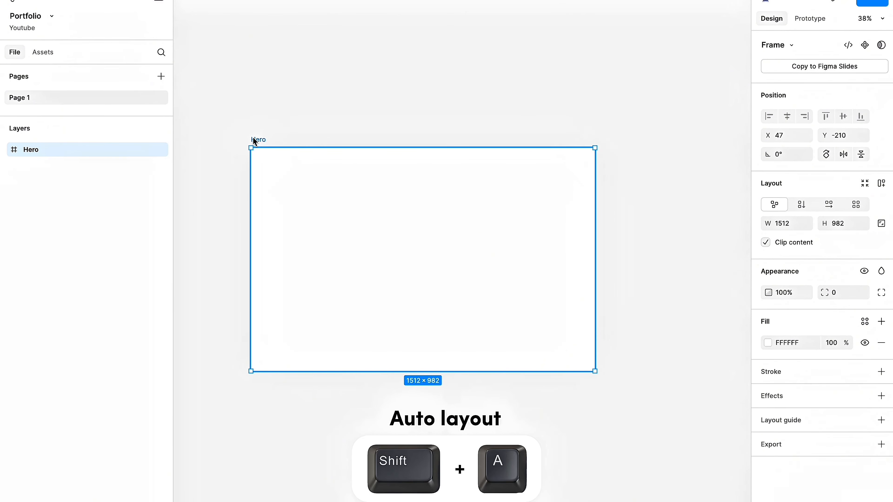
key(shift+a)
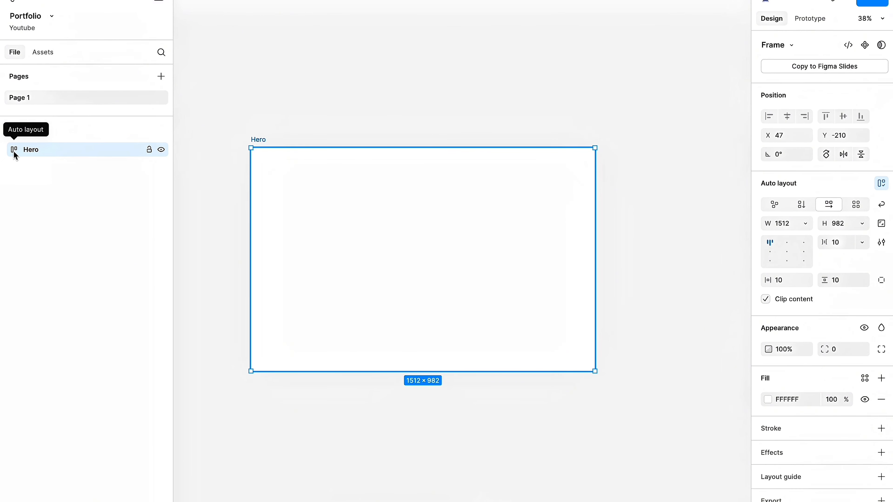
click(770, 250)
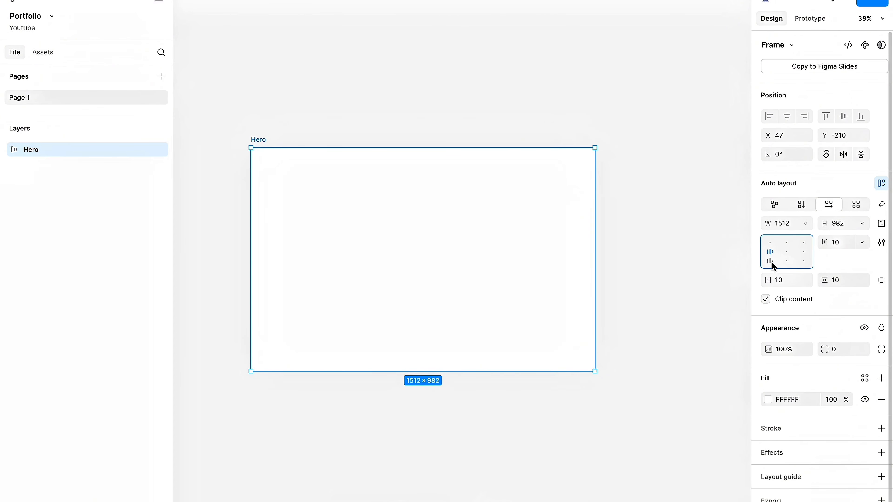
click(787, 253)
click(769, 243)
click(584, 121)
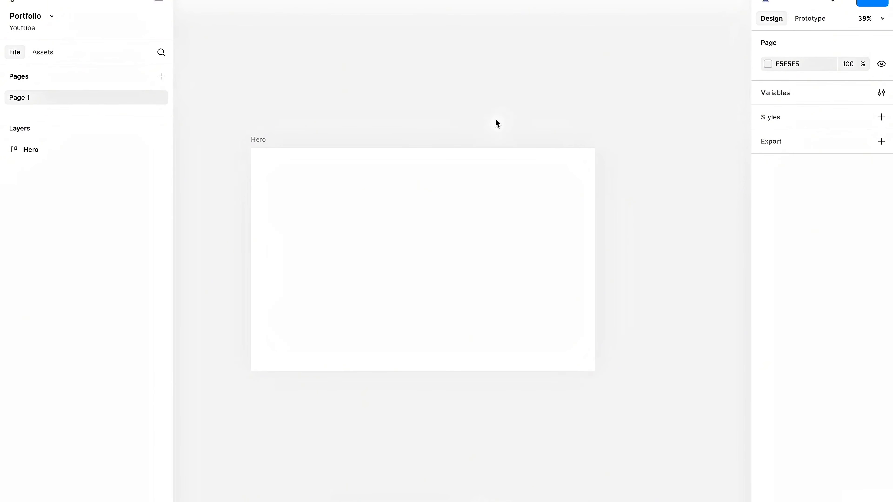
click(266, 140)
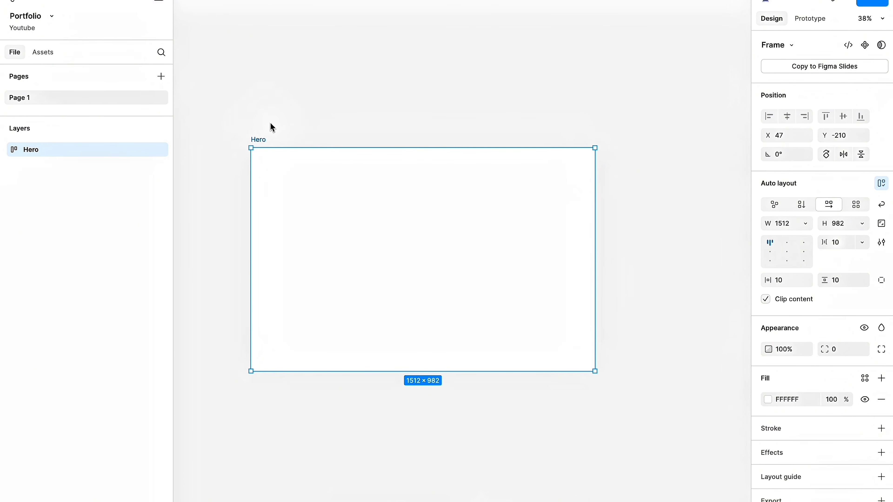
click(245, 137)
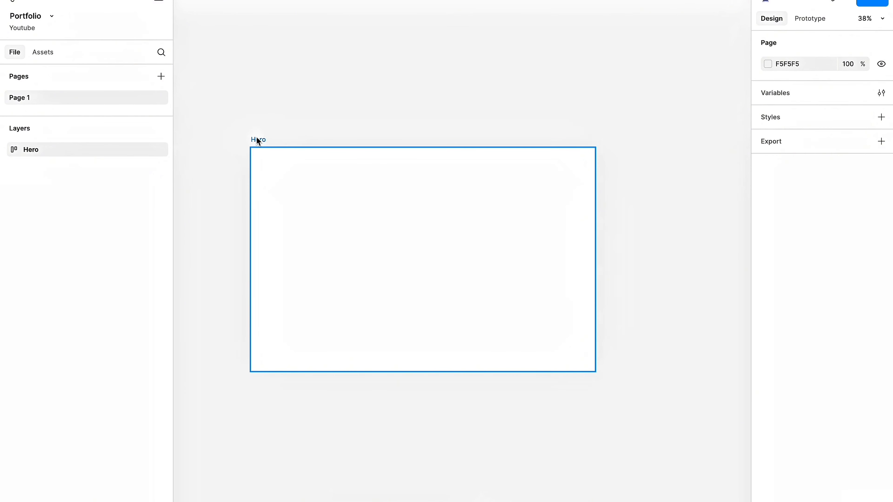
click(257, 138)
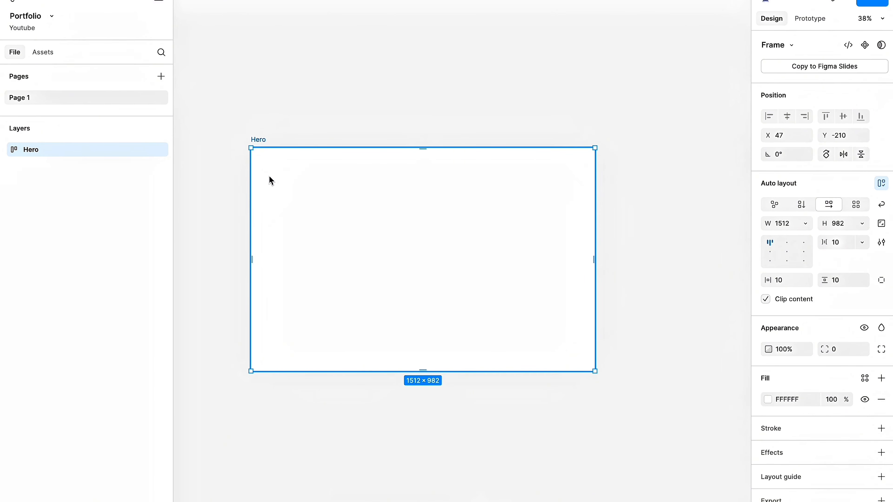
scroll(271, 188, up, 3)
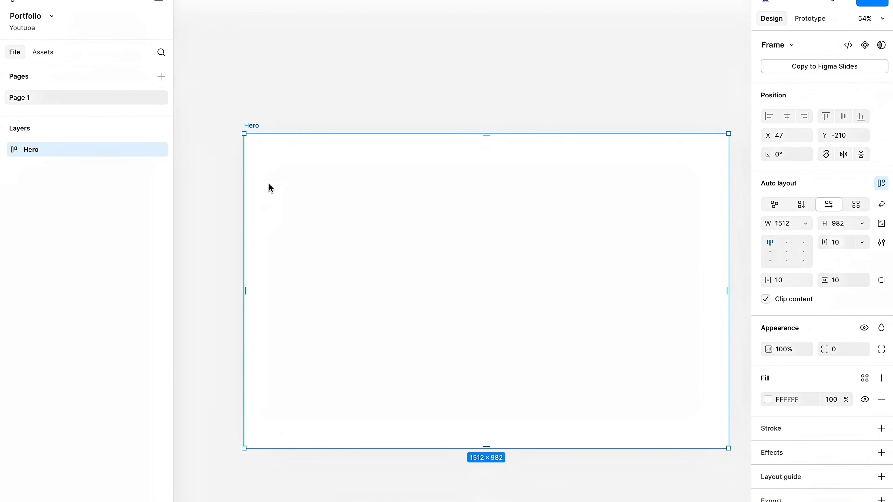
key(f)
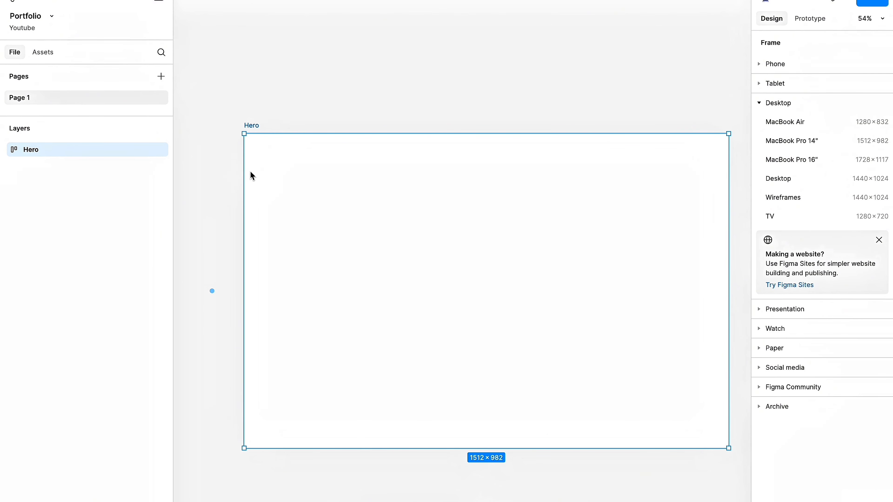
click(252, 191)
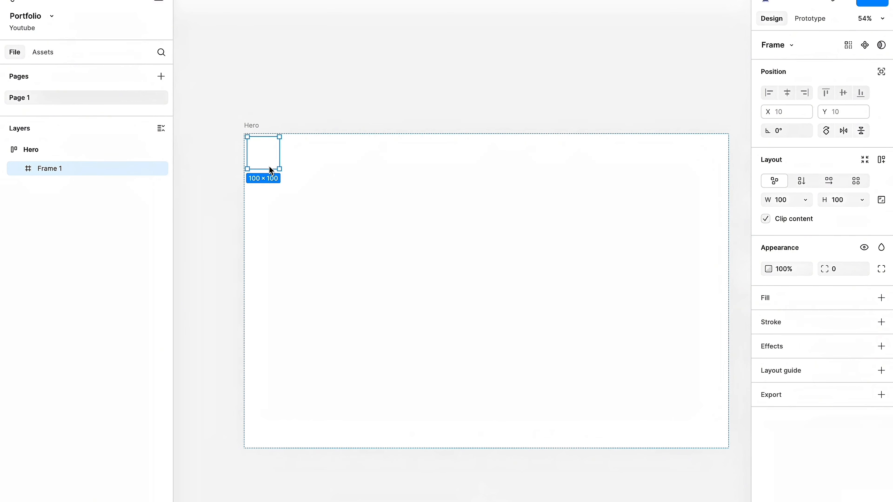
key(ctrl+z)
key(f)
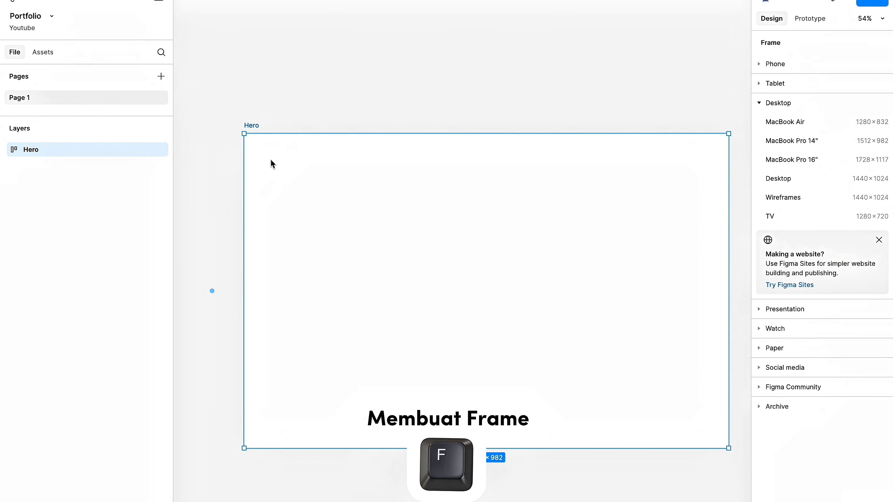
drag(260, 158, 552, 216)
key(Delete)
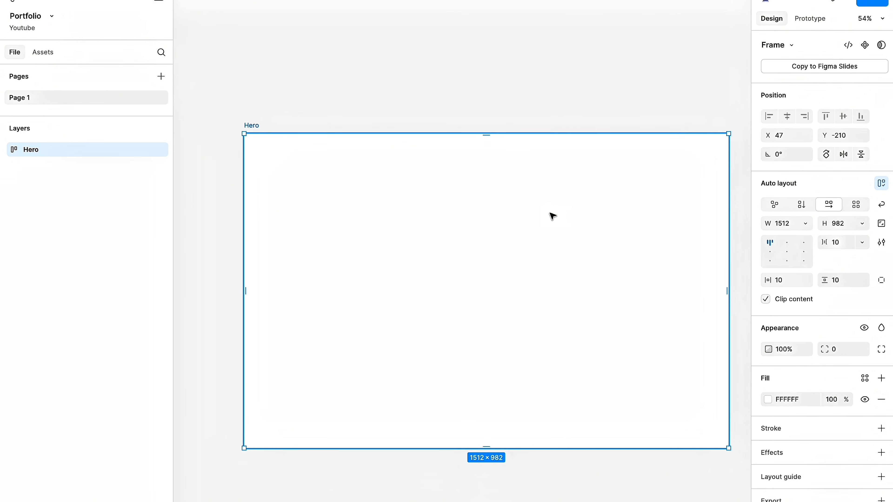
Insert a 100 × 100 frame inside the Hero frame and set its width to Fill container.
key(f)
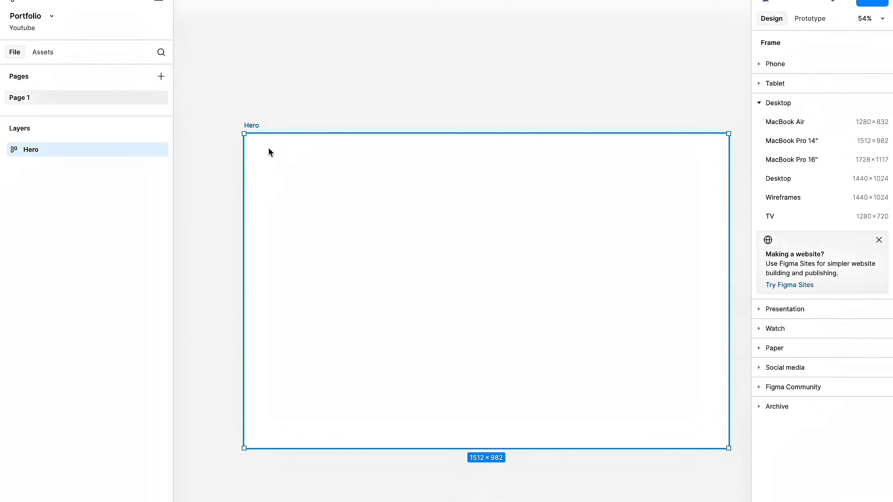
click(273, 152)
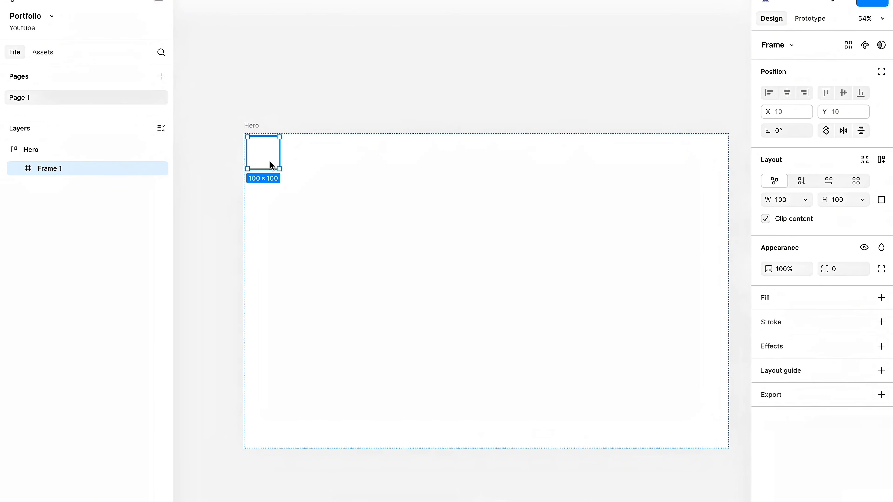
click(809, 200)
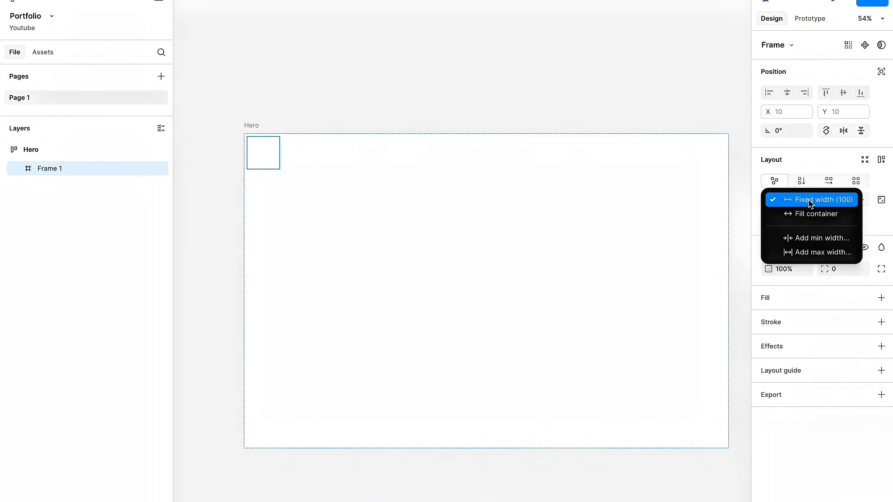
click(812, 215)
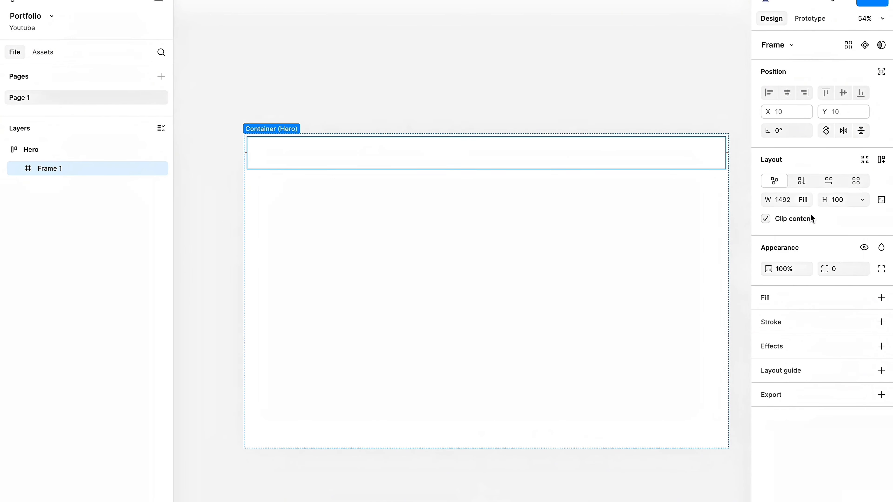
click(675, 88)
click(408, 159)
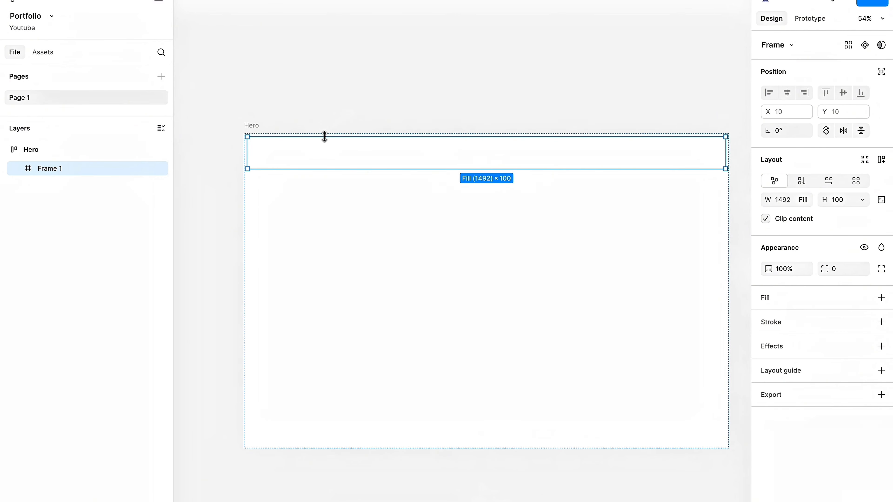
Set the Hero frame's horizontal and vertical auto layout padding to 0.
scroll(324, 137, up, 5)
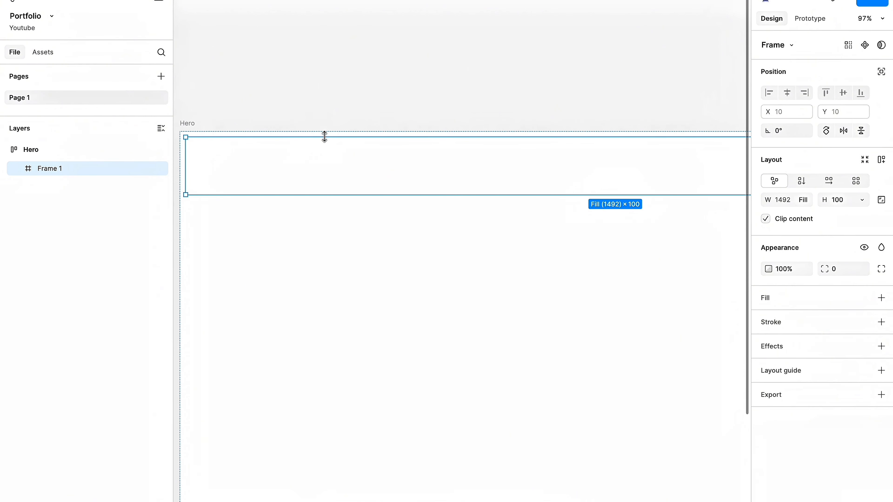
click(233, 130)
scroll(349, 228, down, 4)
click(356, 198)
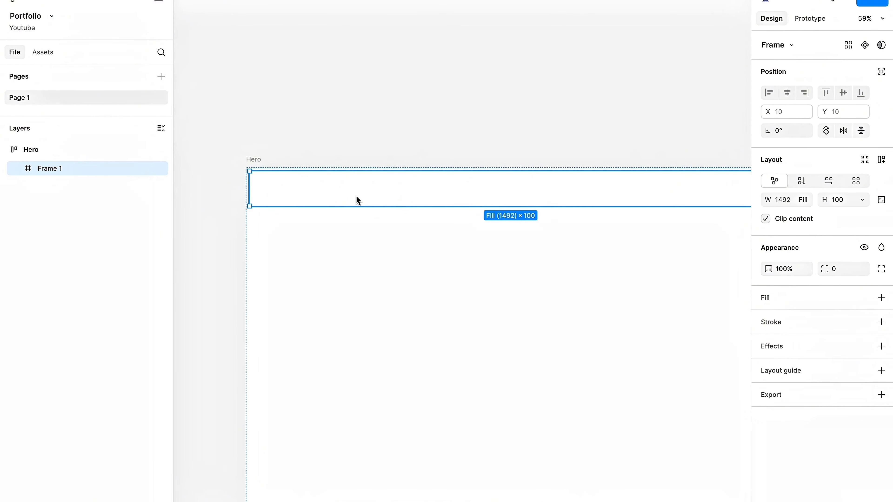
scroll(412, 251, right, 10)
scroll(412, 251, down, 2)
click(412, 252)
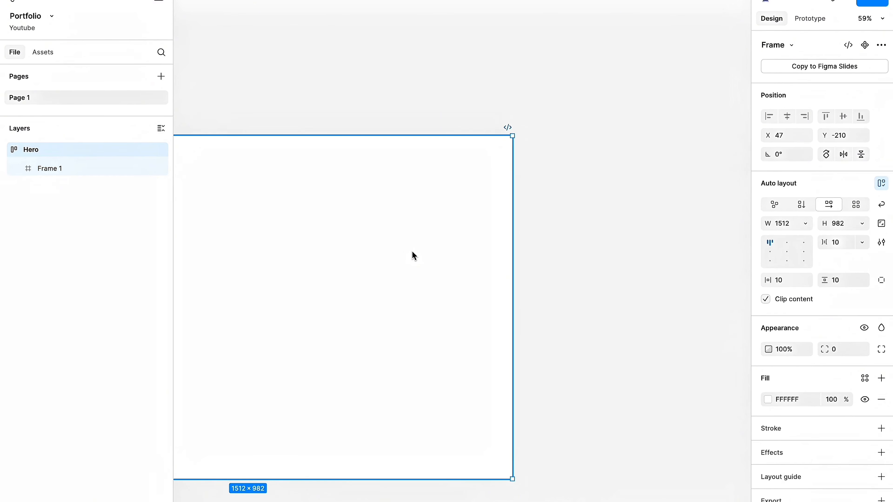
click(791, 290)
text(0)
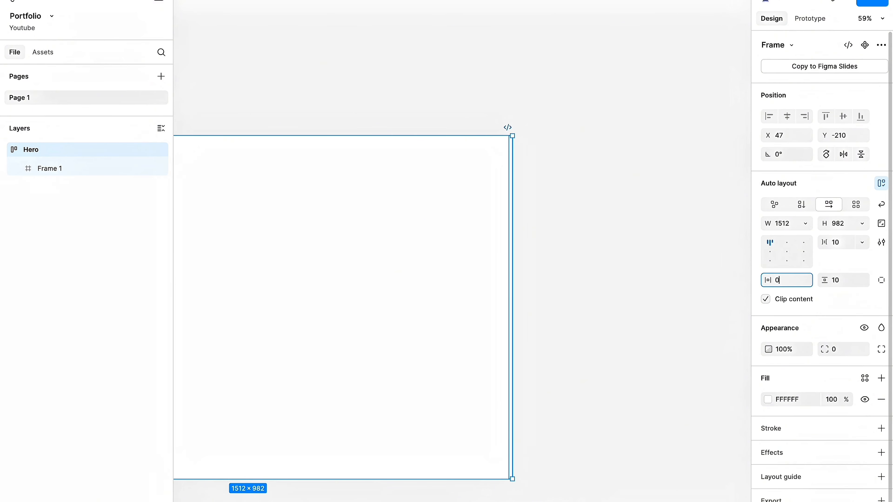
click(838, 280)
text(0)
key(Return)
scroll(506, 268, left, 10)
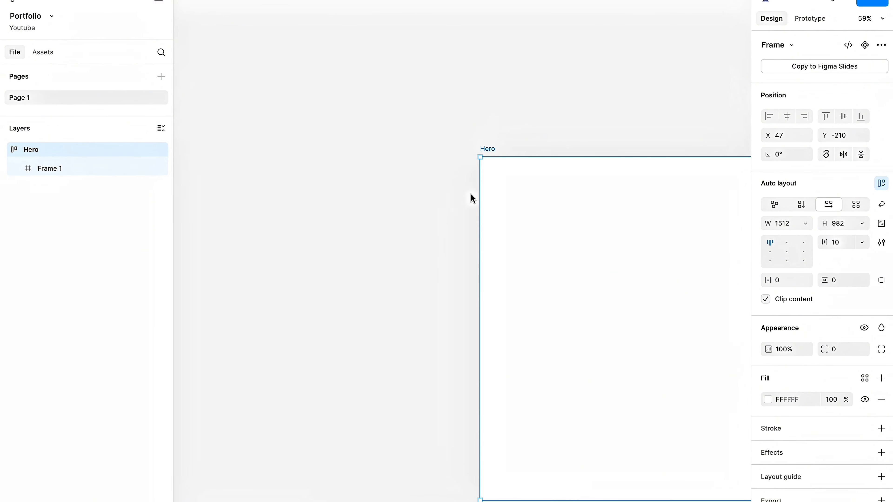
Rename the full-width frame inside the Hero frame to Header.
click(416, 262)
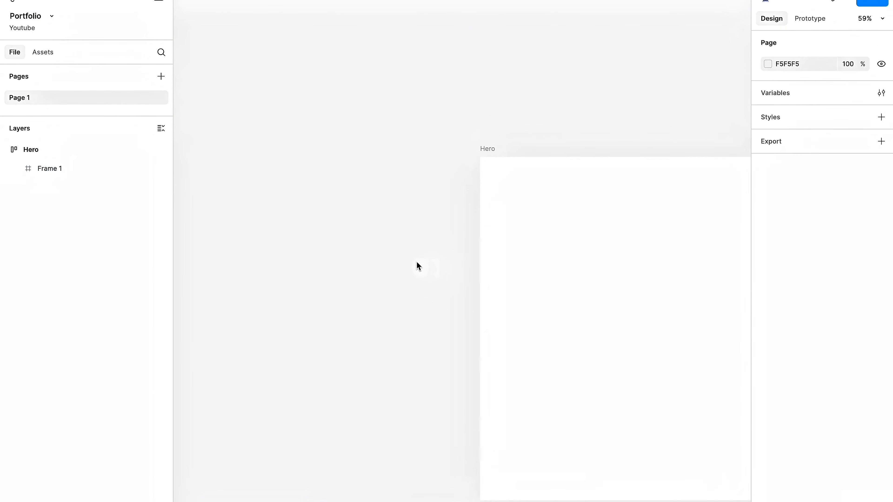
click(514, 175)
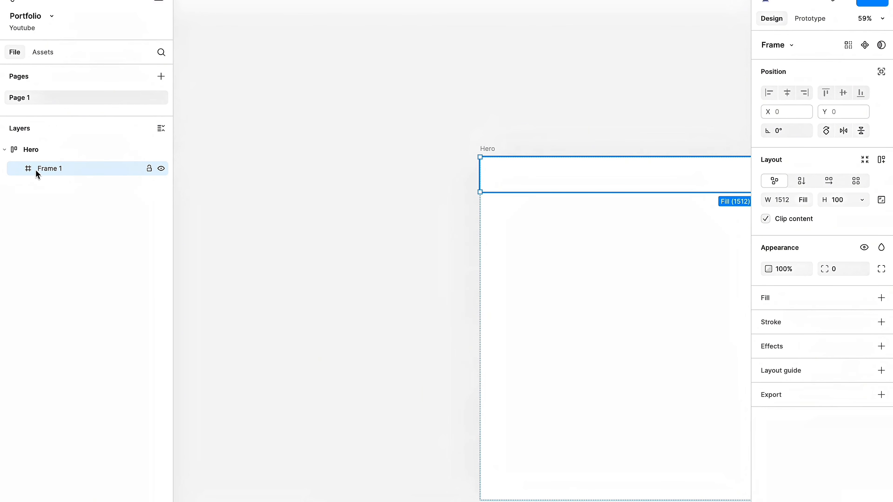
double_click(49, 168)
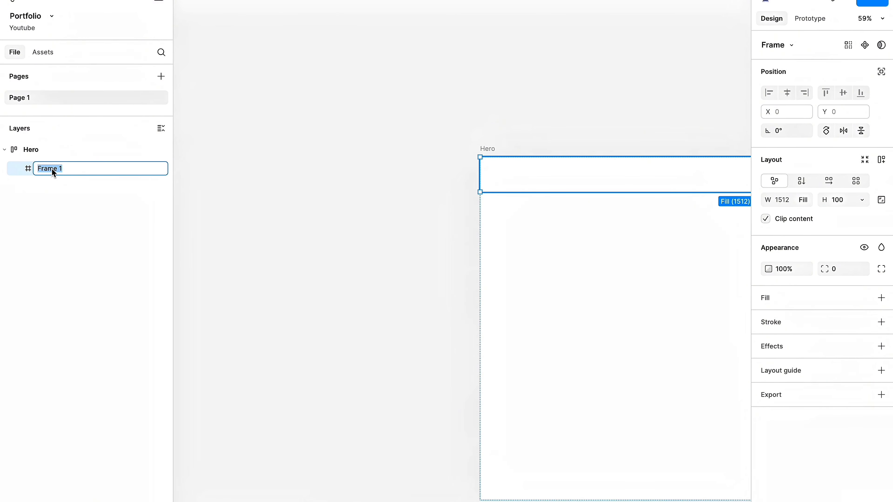
text(Header)
key(Return)
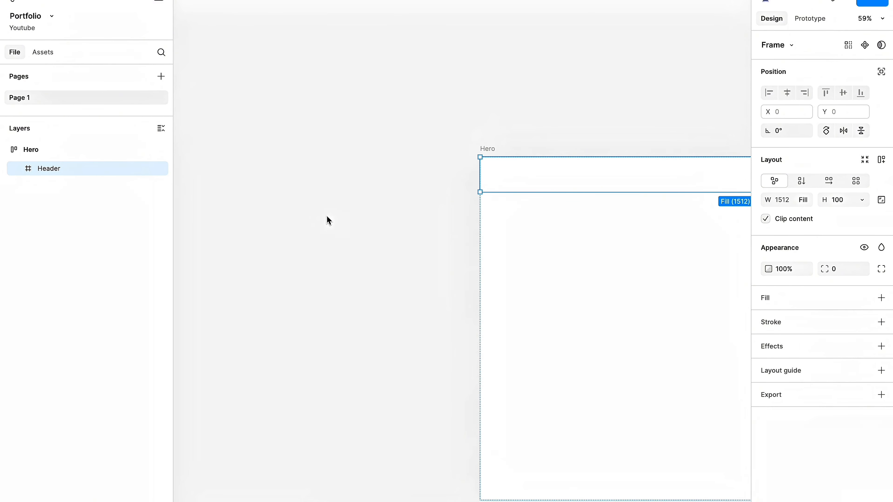
Apply auto layout to the Header frame.
scroll(327, 219, right, 5)
scroll(327, 220, right, 5)
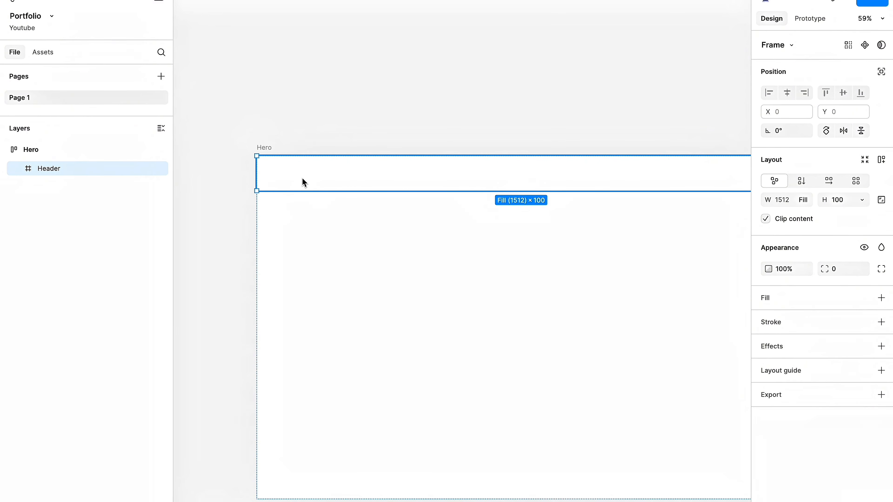
scroll(325, 175, right, 10)
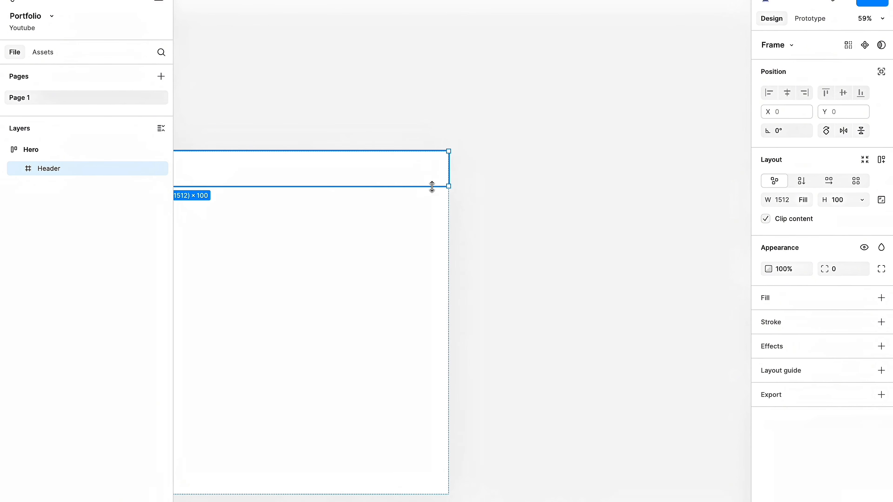
scroll(286, 200, left, 4)
scroll(286, 200, down, 1)
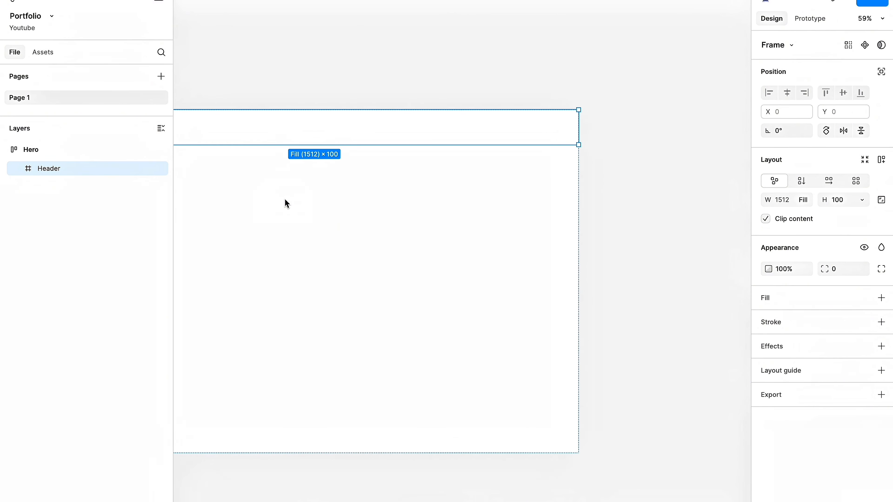
scroll(285, 198, left, 5)
scroll(285, 199, up, 1)
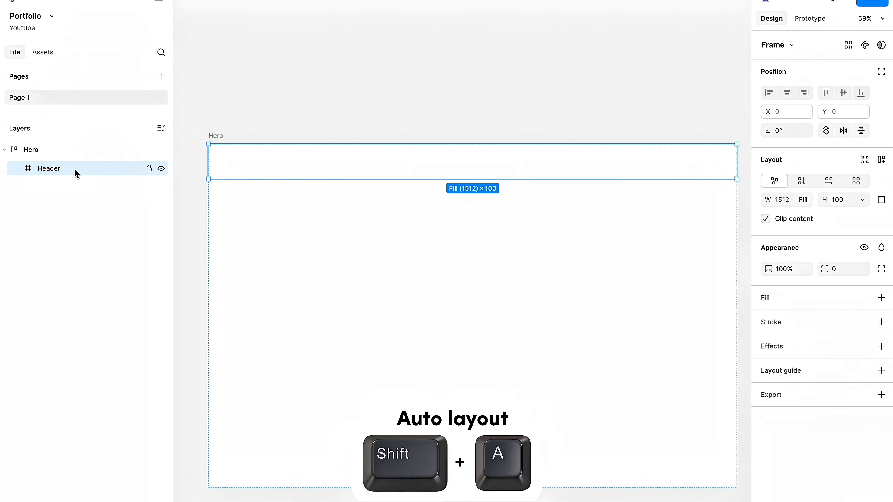
key(shift+a)
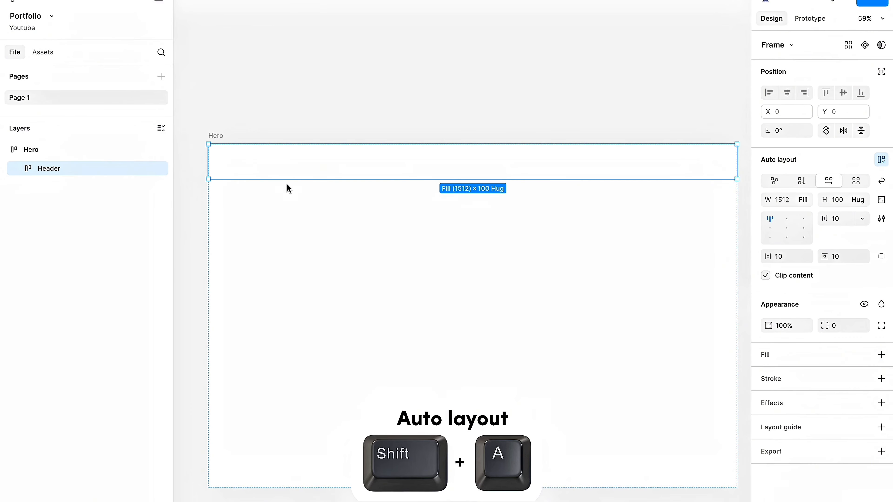
click(438, 102)
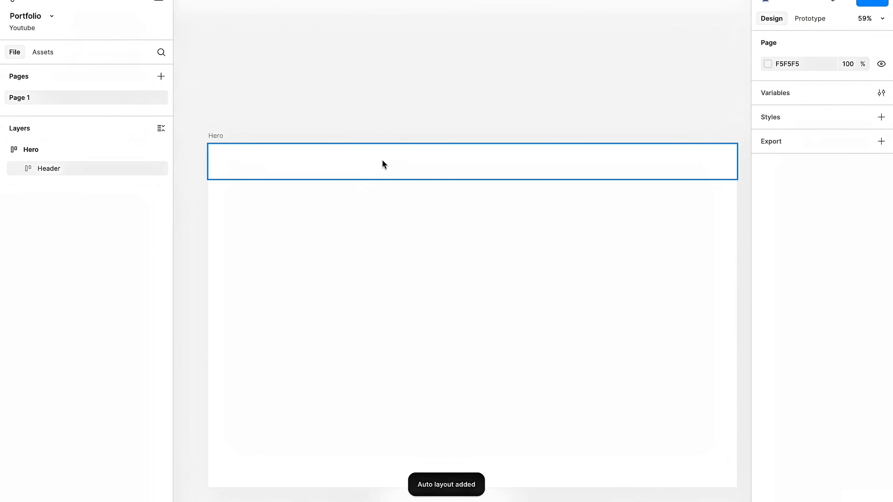
Add a light grey F2F2F2 fill to the Header frame.
click(382, 163)
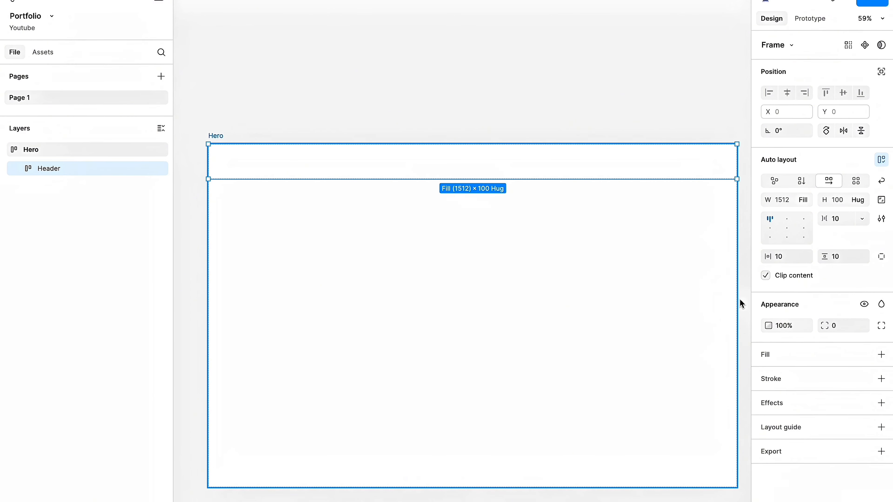
click(881, 355)
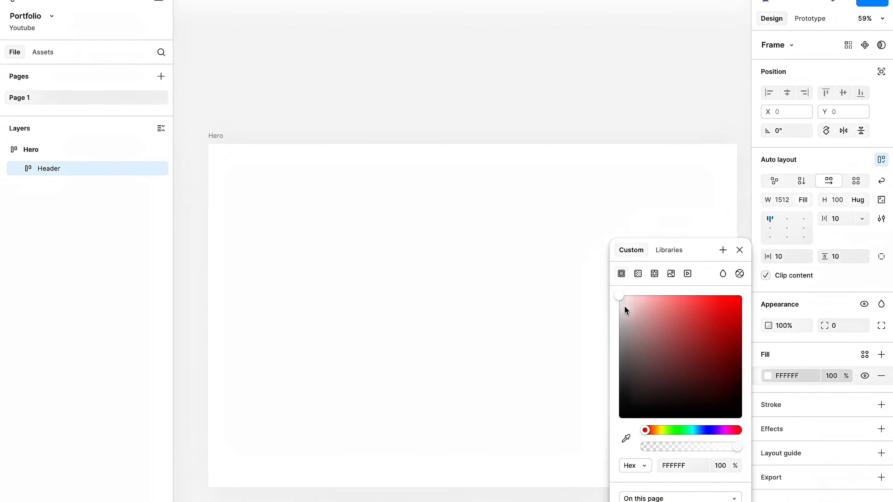
drag(618, 297, 595, 301)
click(748, 251)
click(683, 100)
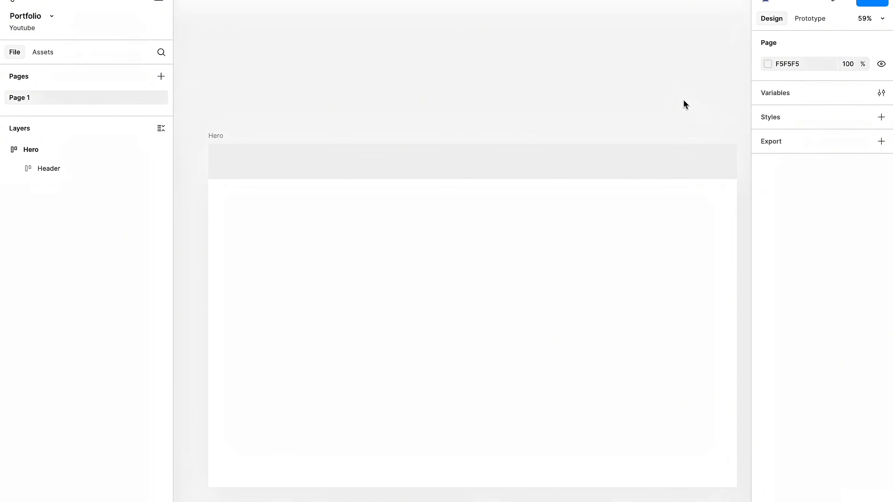
Darken the Header frame's fill to the grey C6C6C6.
click(575, 154)
click(767, 375)
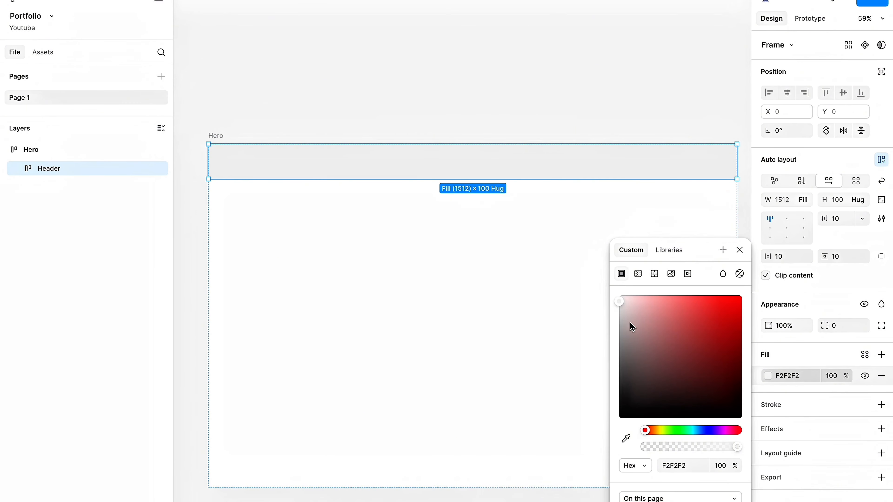
drag(630, 322, 599, 326)
click(739, 250)
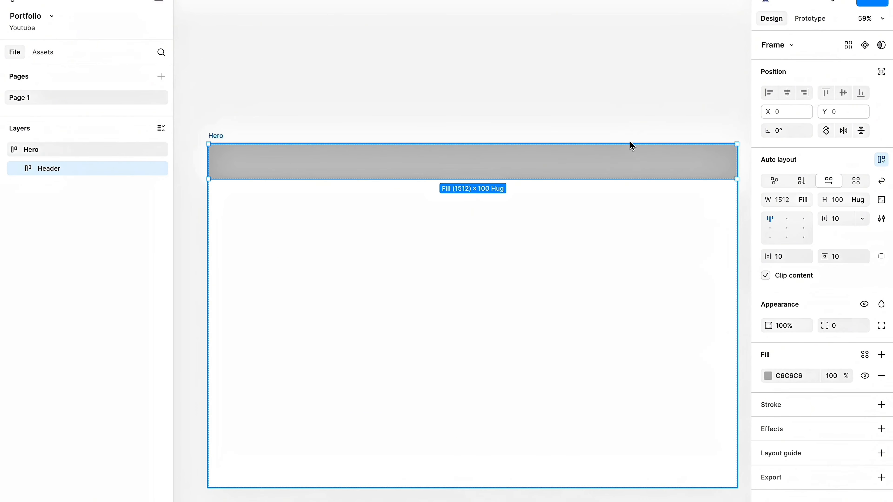
click(596, 107)
scroll(596, 107, down, 3)
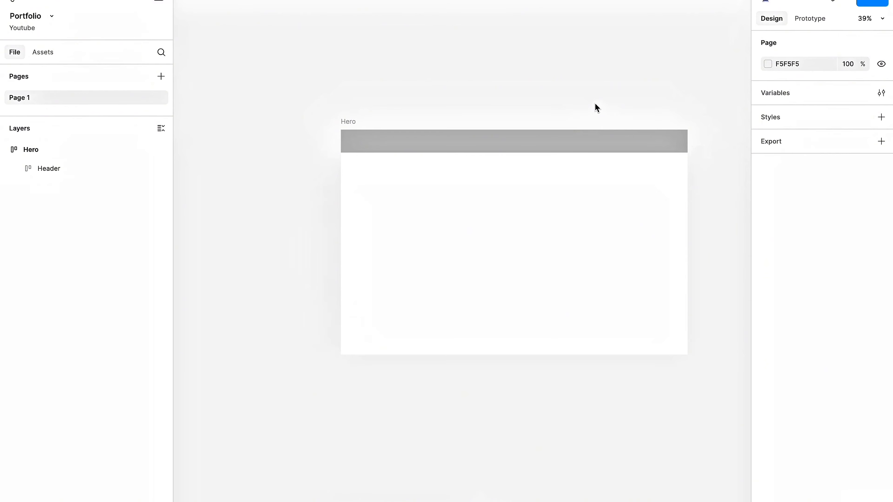
Insert a 100 × 100 frame inside the Header frame.
click(590, 142)
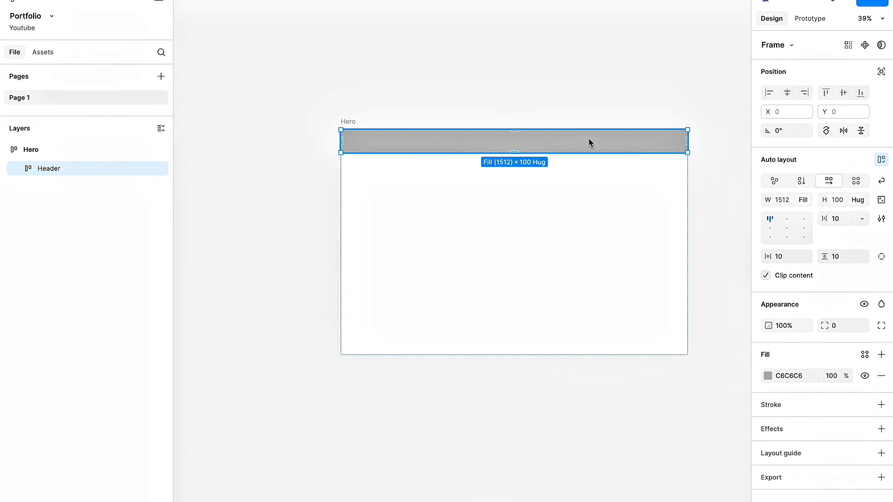
scroll(525, 152, up, 2)
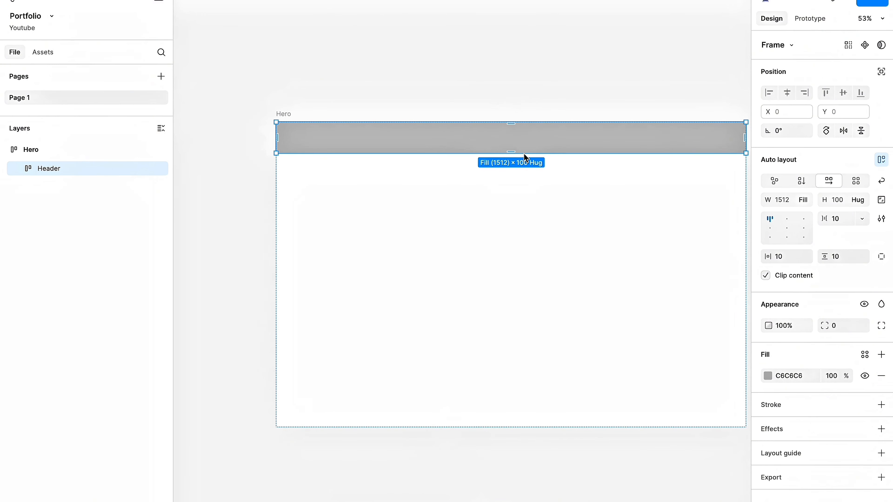
scroll(525, 157, down, 1)
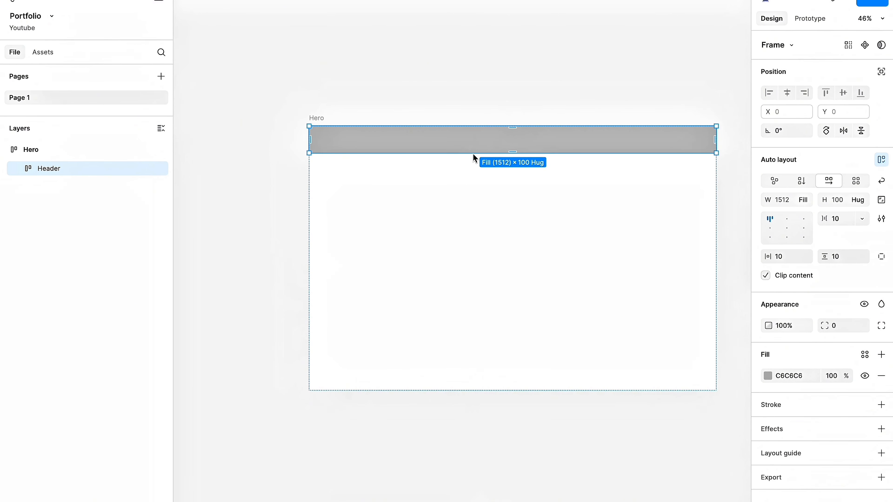
scroll(526, 114, up, 2)
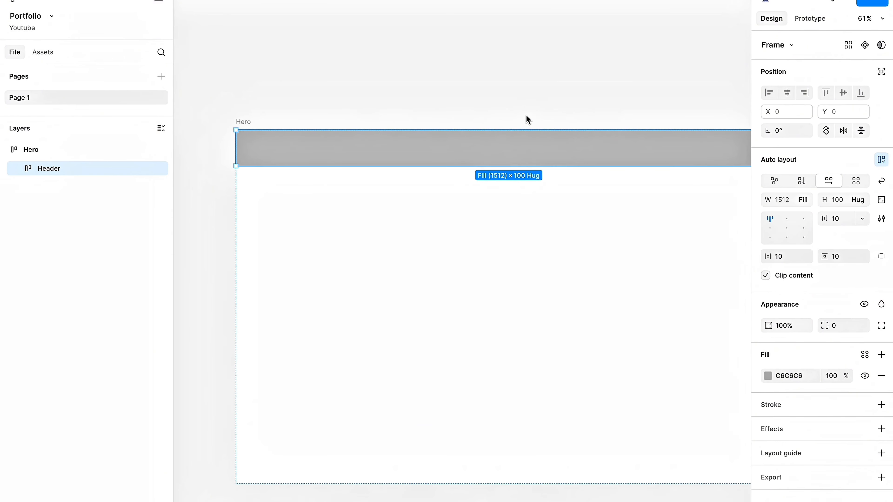
key(f)
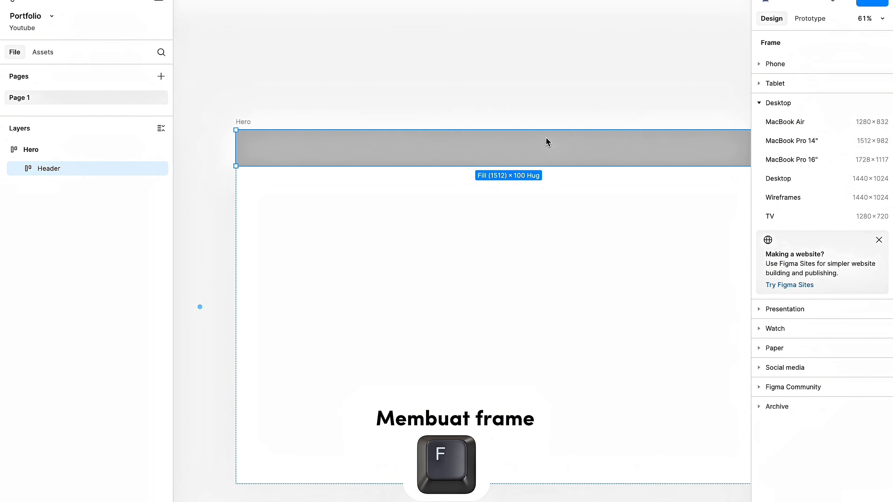
click(553, 152)
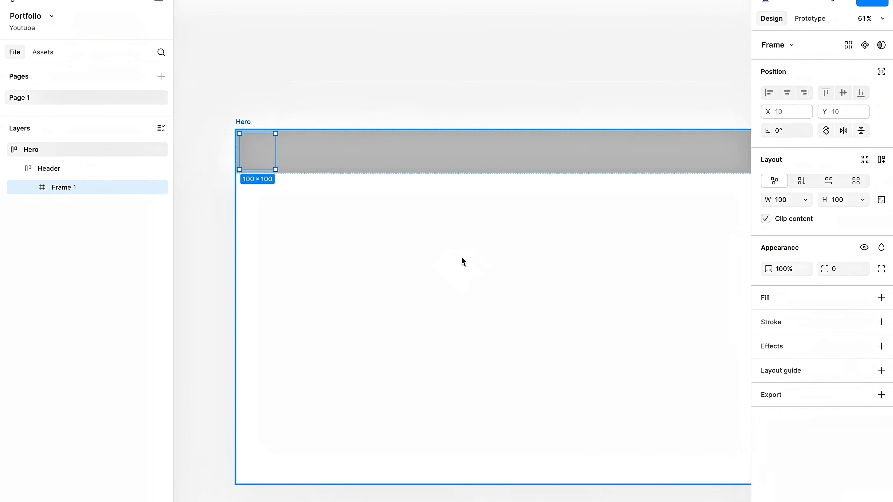
Give the 100 × 100 frame inside the Header an off-white F8F8F8 fill.
click(320, 155)
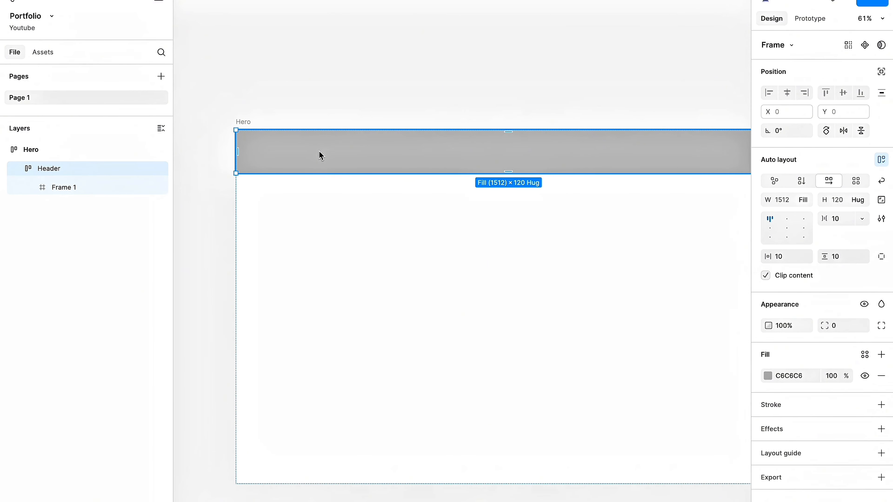
click(246, 152)
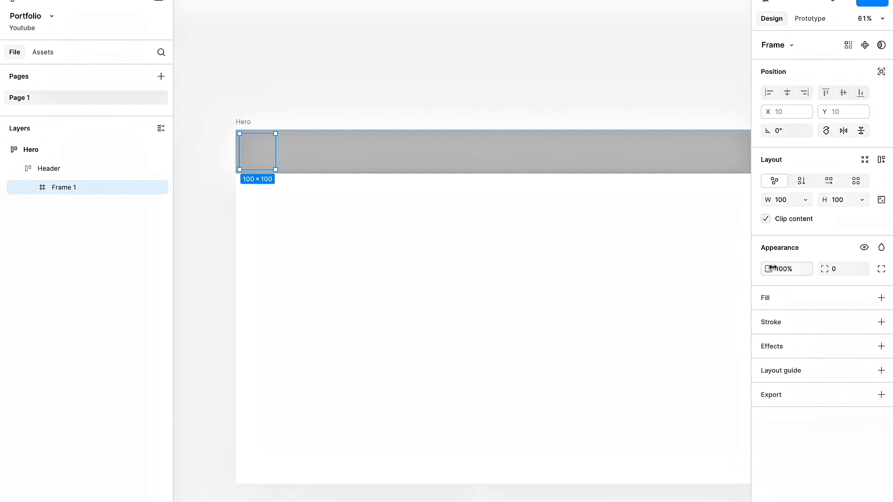
click(881, 299)
drag(622, 301, 617, 302)
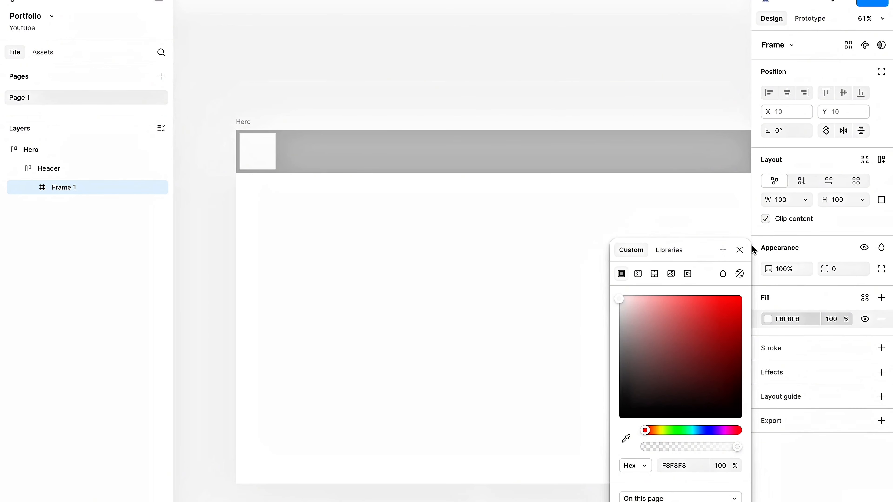
click(740, 250)
click(419, 90)
scroll(419, 91, down, 3)
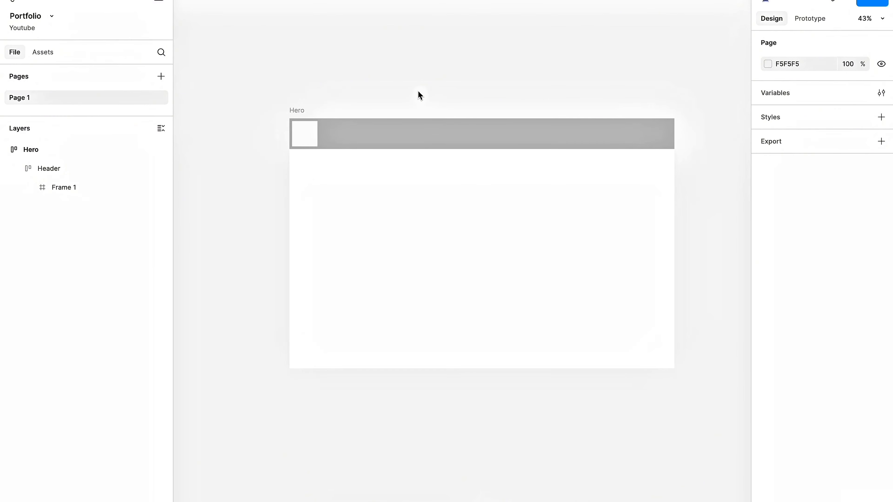
Delete the Header frame together with its nested frame.
scroll(418, 91, up, 1)
click(487, 140)
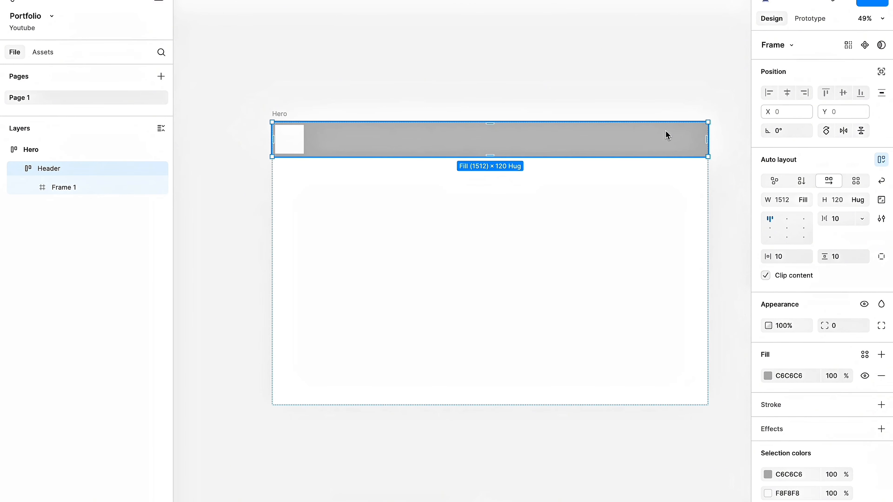
key(Delete)
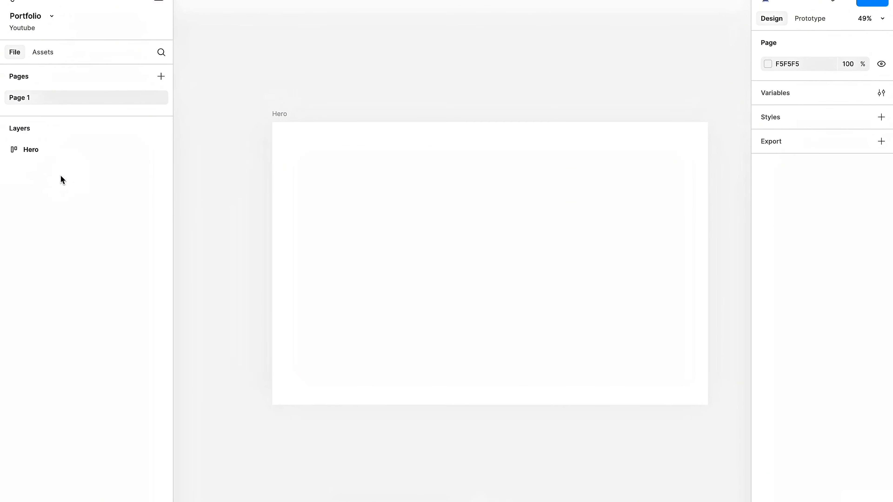
Insert a new 100 × 100 frame in the Hero frame and set its width to Fill container.
click(49, 154)
key(f)
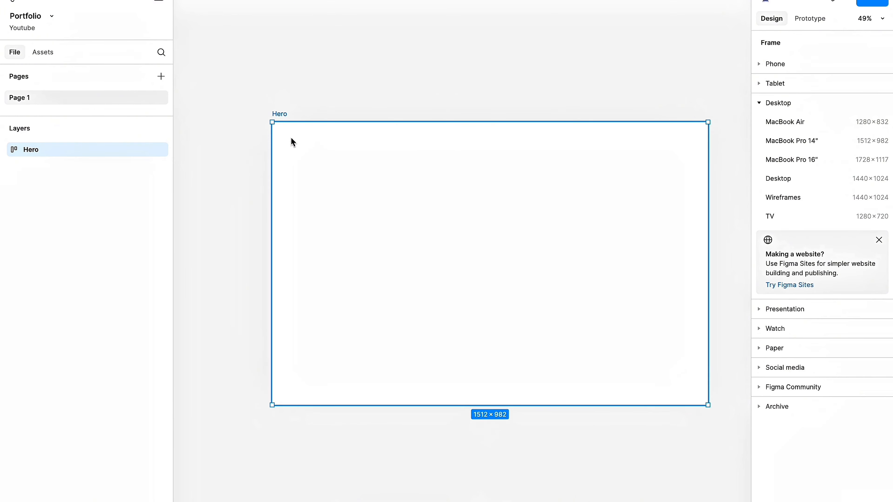
click(292, 141)
click(804, 200)
click(800, 213)
Nest a 100 × 100 frame with an F0F0F0 fill inside the new frame that has no auto layout.
key(f)
click(373, 127)
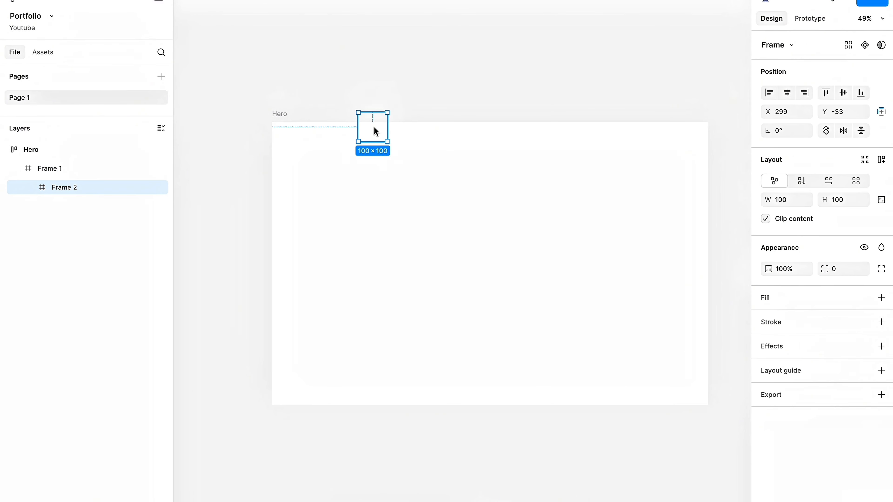
click(881, 297)
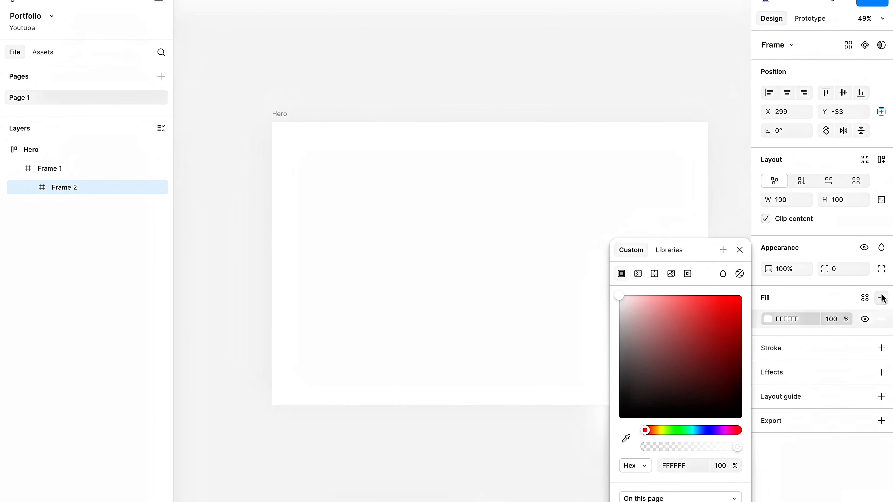
drag(625, 306, 579, 310)
click(739, 250)
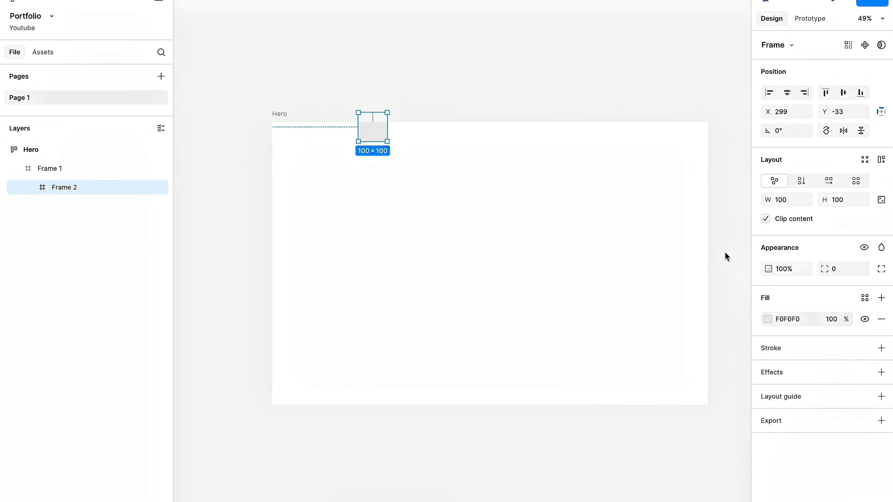
Move the nested grey frame freely to X 213, Y 20.
drag(372, 124, 348, 141)
scroll(348, 141, up, 5)
scroll(348, 141, down, 4)
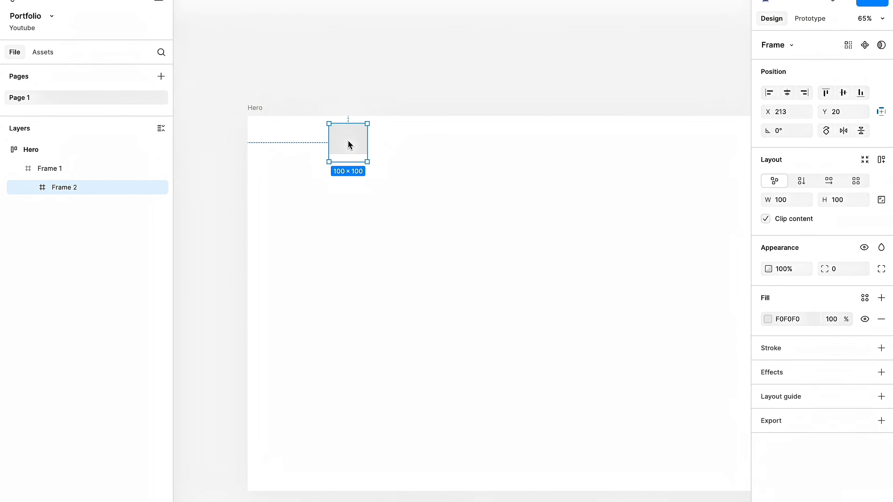
Undo the trial frames without auto layout and the deletion of the Header frame.
key(super+z)
key(super+z)
key(super+z)
key(super+z)
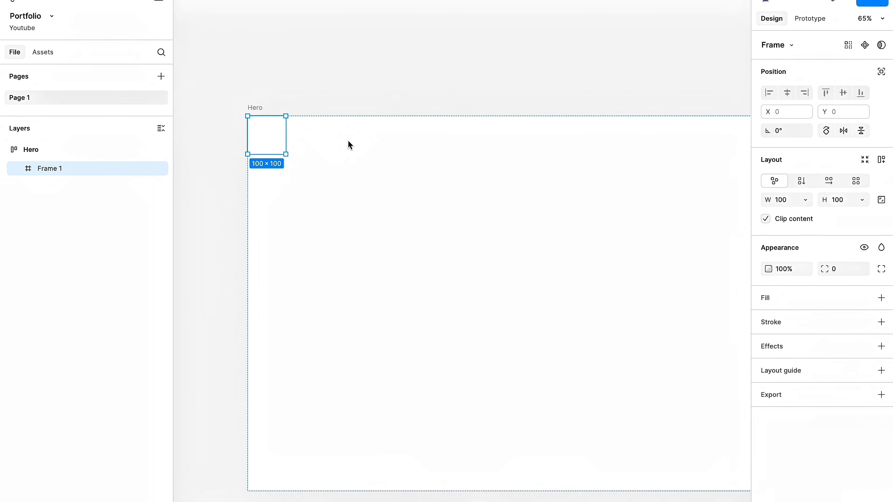
key(super+z)
key(super+z)
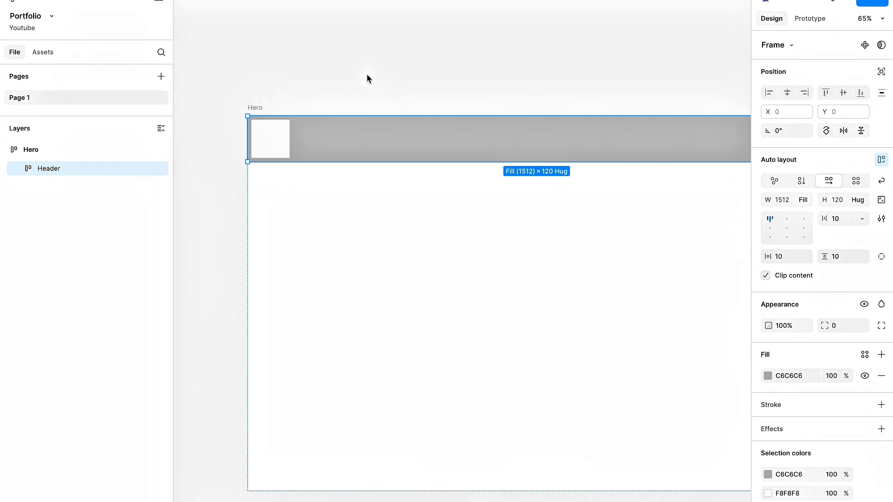
click(366, 89)
click(345, 144)
click(384, 81)
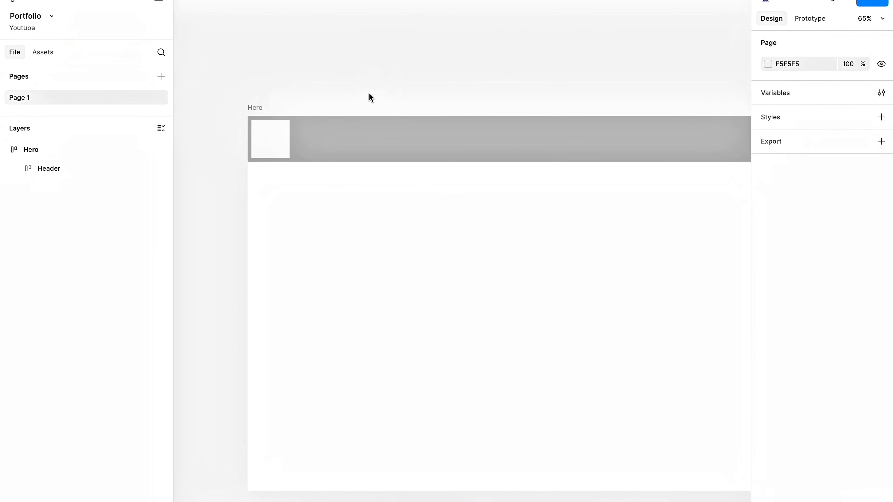
Set the Header frame's vertical padding to 24 and its horizontal padding to 32.
click(296, 145)
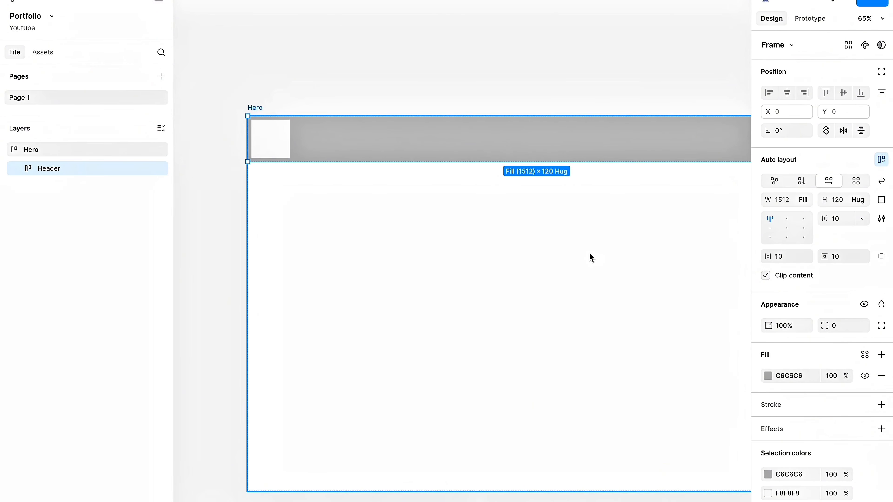
scroll(591, 257, right, 1)
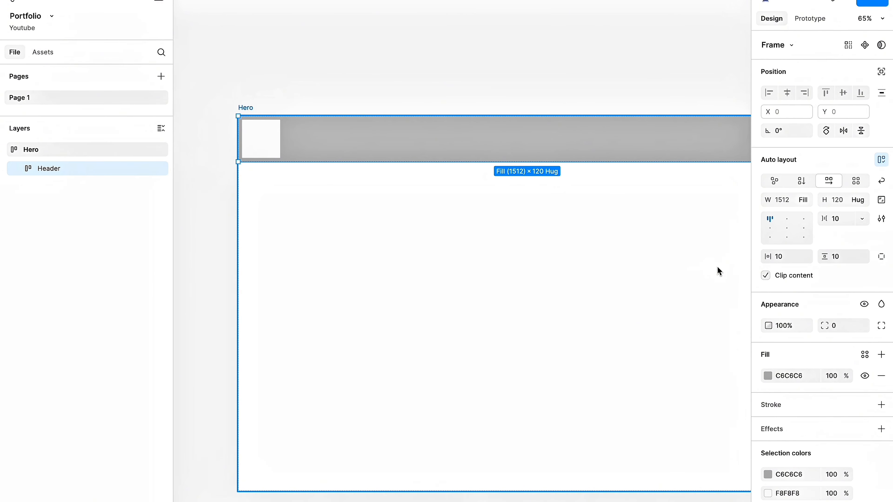
click(835, 261)
text(24)
key(Return)
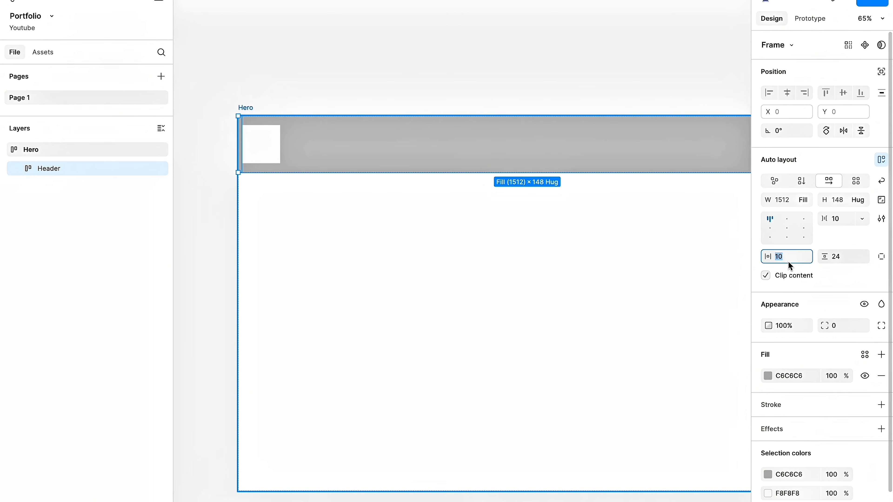
text(32)
key(Return)
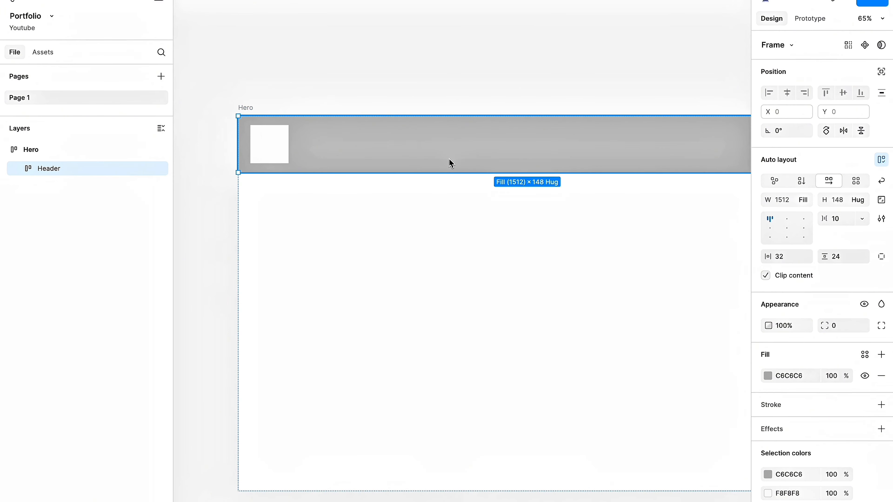
Change the Header frame's horizontal padding to 24.
click(785, 254)
text(2)
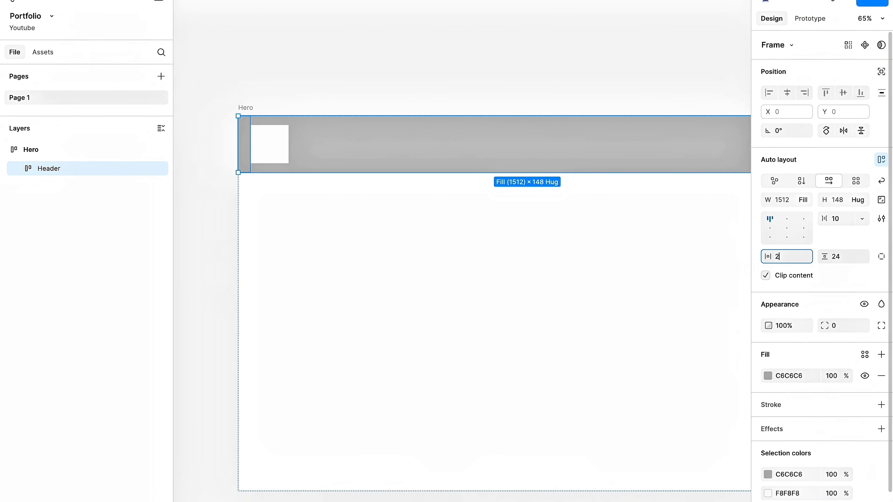
text(4)
key(Return)
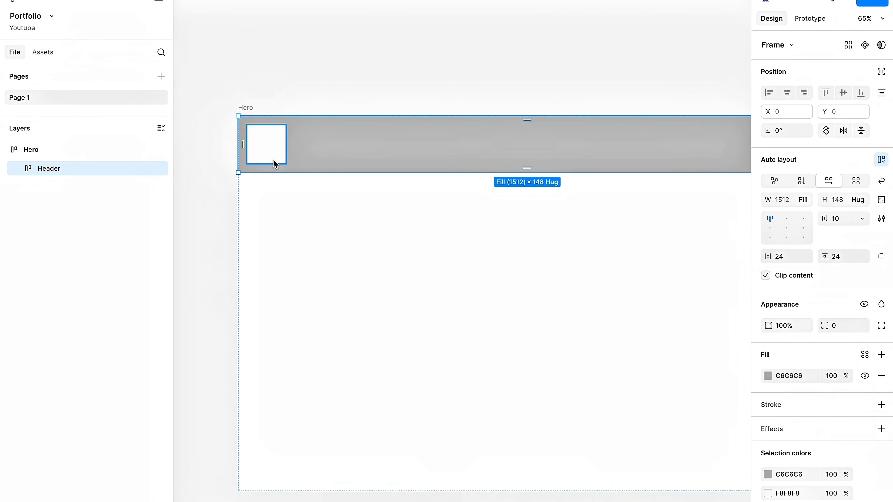
Add auto layout to the white frame nested in the Header and rename that frame Button.
click(274, 164)
key(Escape)
click(265, 161)
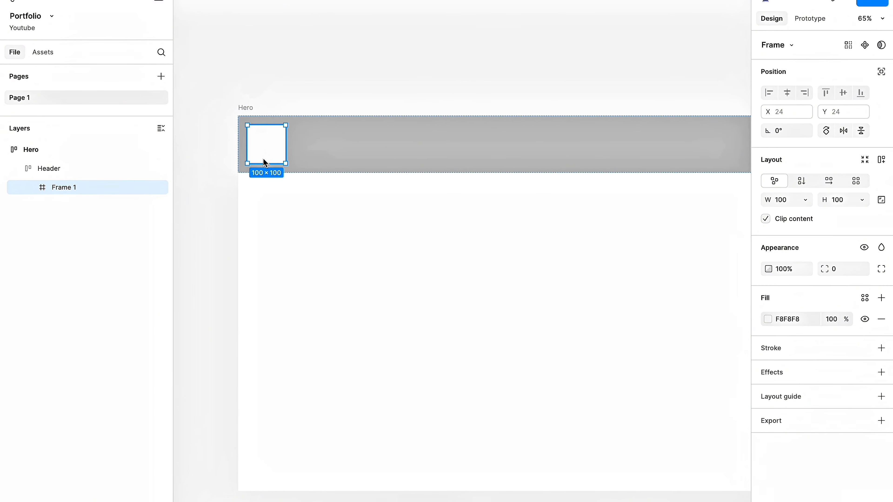
key(shift+a)
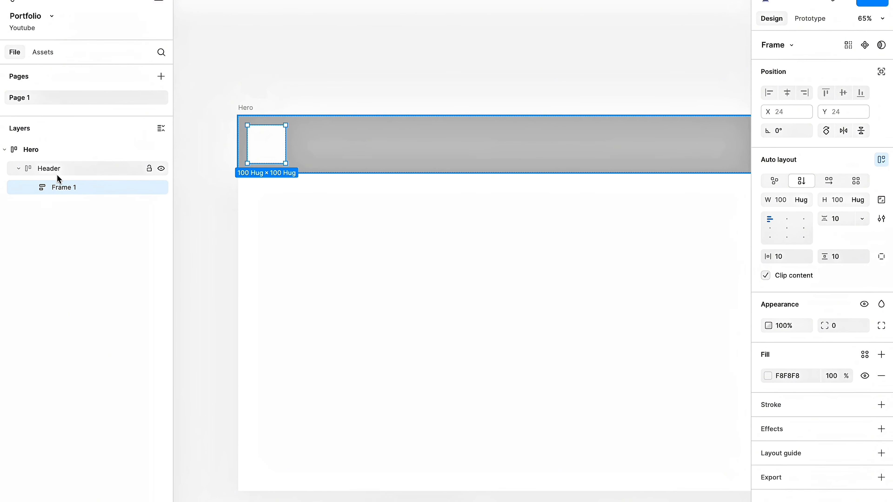
double_click(65, 188)
text(Button)
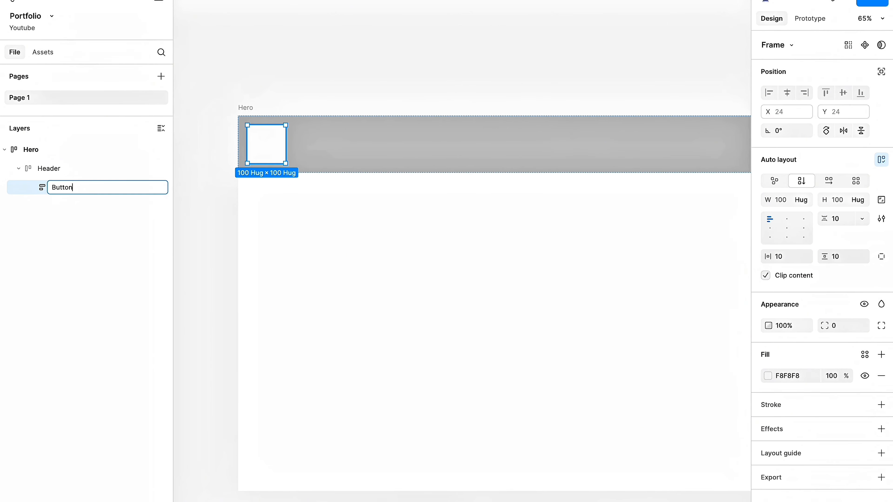
key(Return)
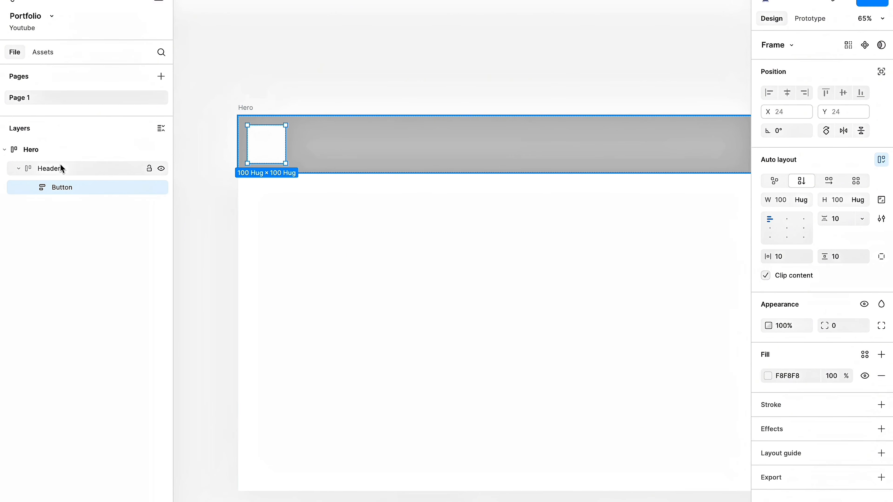
click(299, 141)
scroll(299, 141, down, 2)
scroll(299, 142, down, 1)
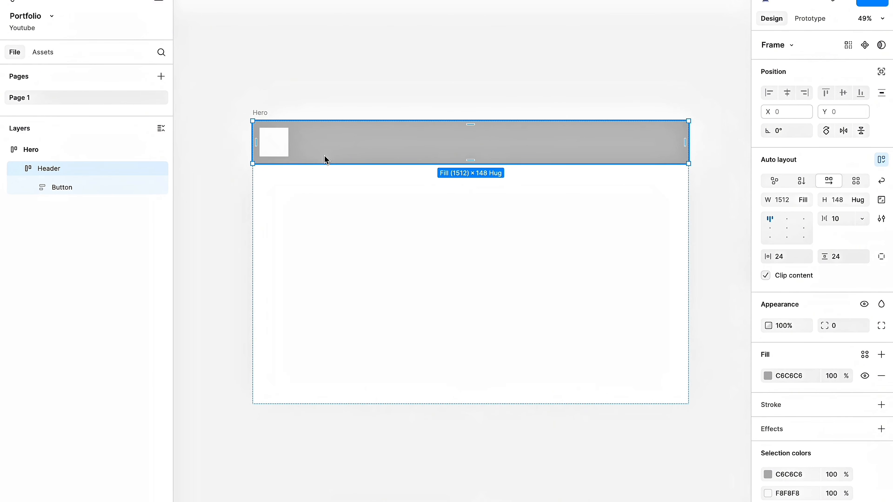
click(294, 100)
click(308, 138)
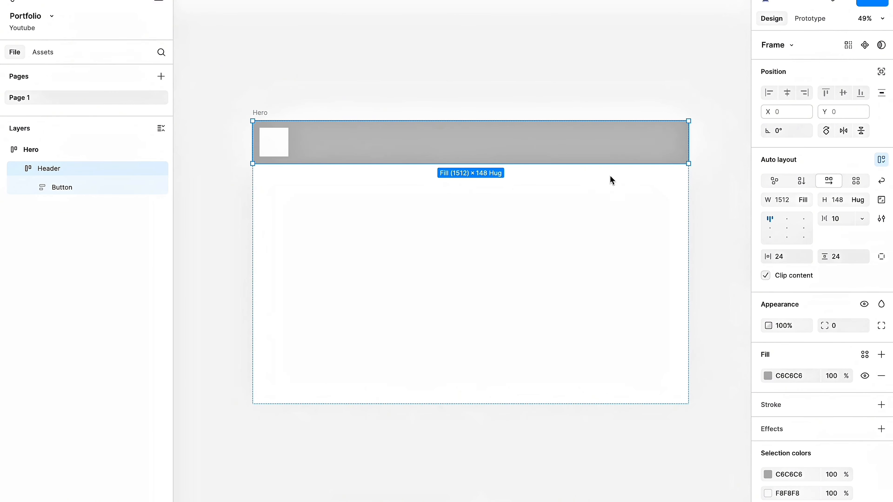
Change the Button frame's fill color to light grey D9D9D9.
click(275, 140)
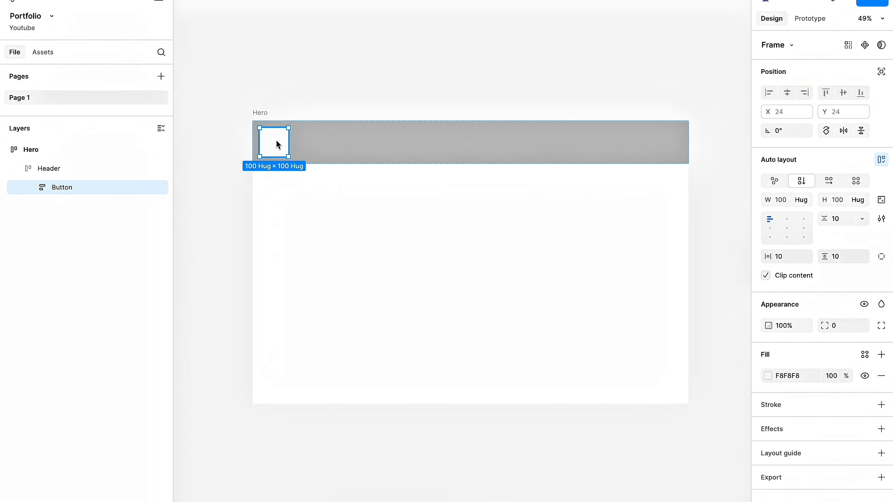
click(768, 376)
click(626, 313)
drag(626, 319, 605, 318)
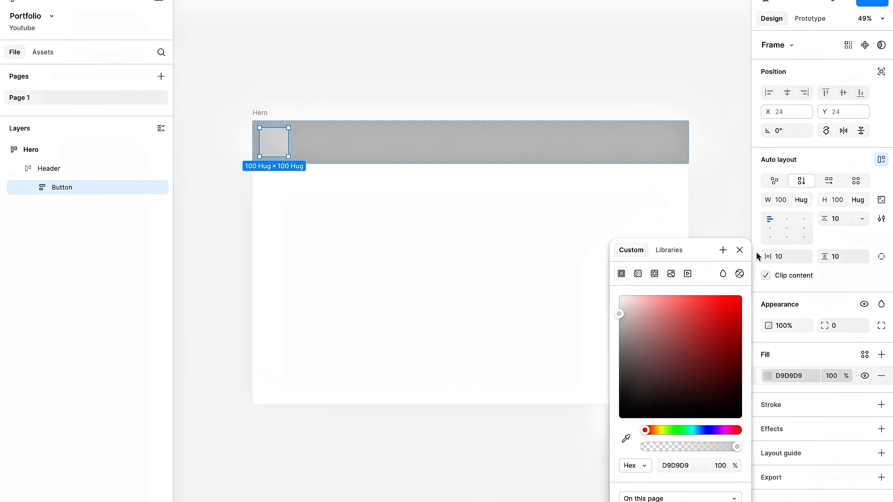
click(739, 249)
Remove the C6C6C6 fill from the Header frame.
click(421, 149)
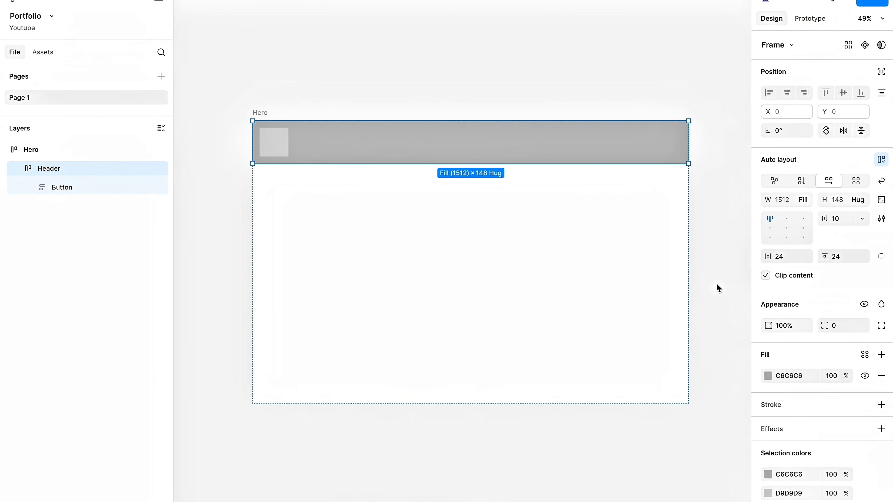
click(881, 376)
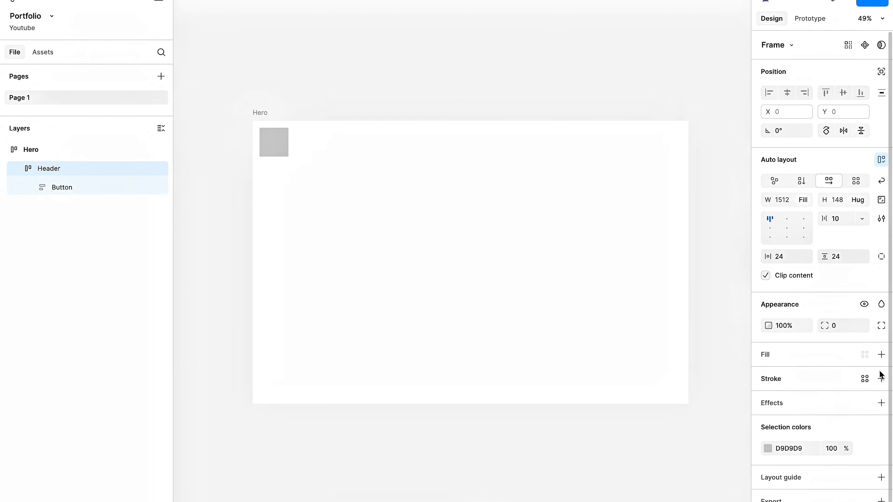
click(277, 156)
Add a text layer reading "uiux" inside the Header frame, beside the Button frame.
click(355, 145)
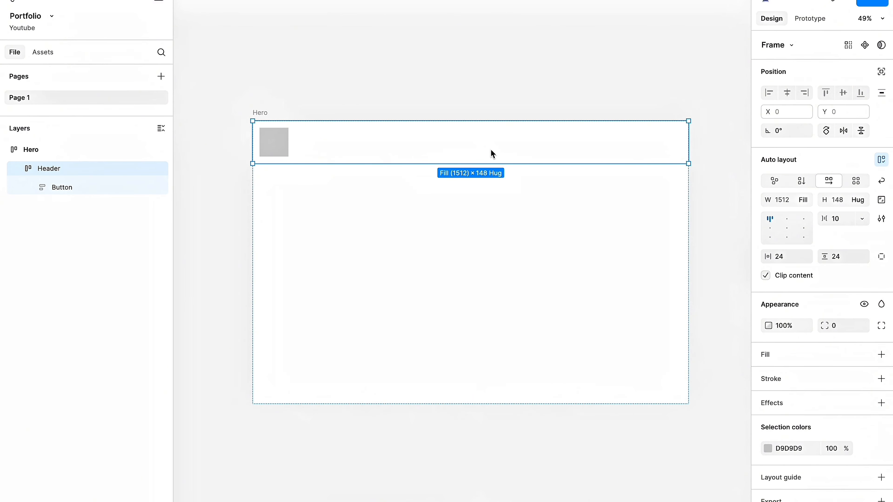
scroll(493, 154, up, 3)
scroll(492, 154, down, 5)
scroll(445, 153, up, 5)
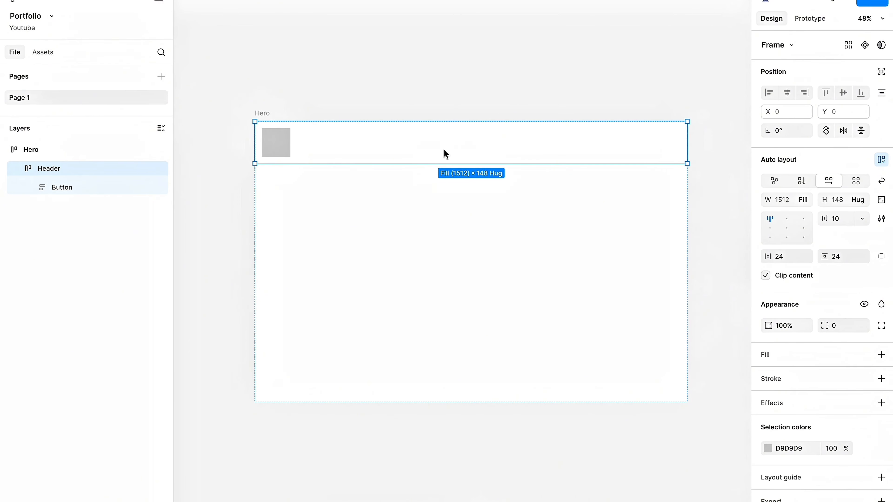
scroll(446, 154, down, 3)
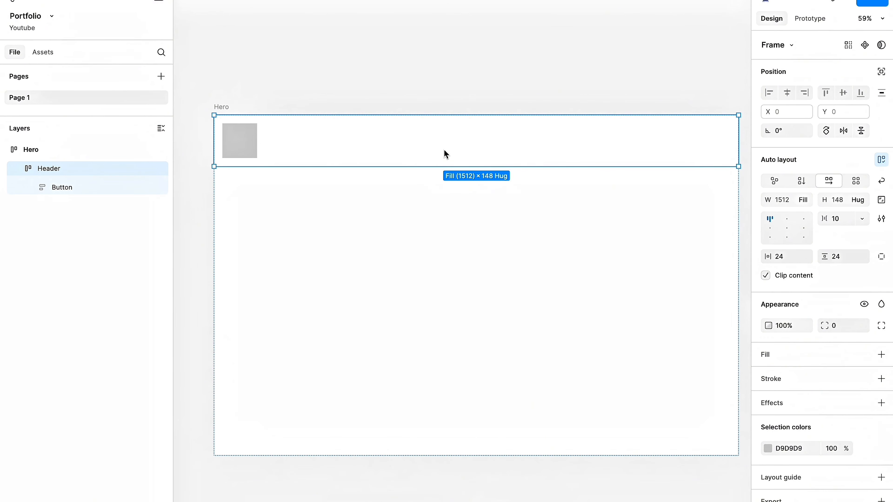
key(t)
click(453, 146)
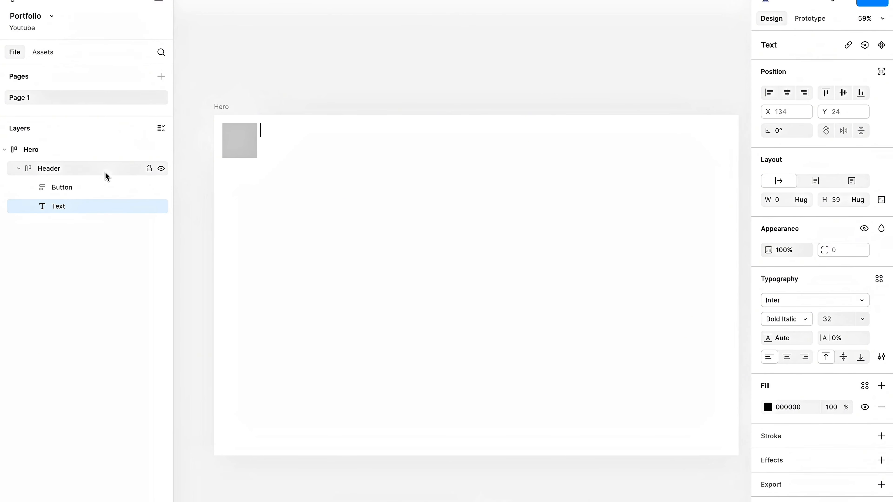
text(uiux)
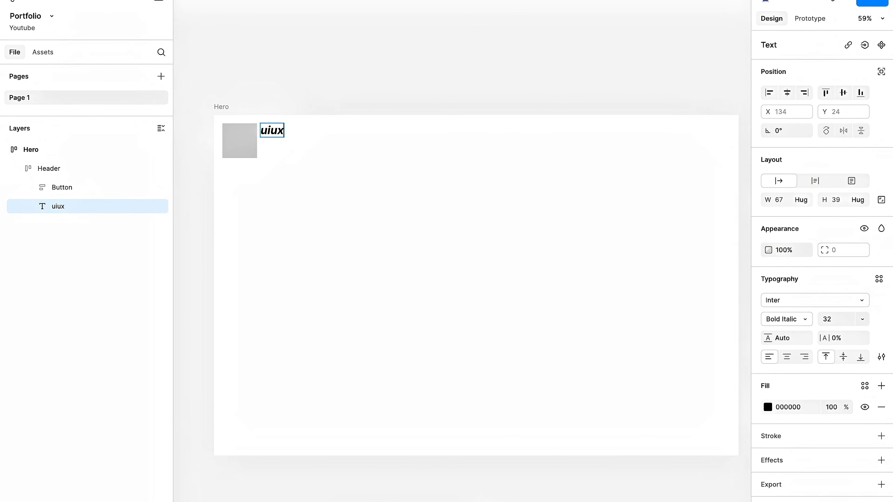
Clear the text layer's content and turn off bold and italic so its style is Inter Regular.
key(BackSpace)
key(BackSpace)
key(BackSpace)
key(BackSpace)
key(ctrl+b)
key(ctrl+i)
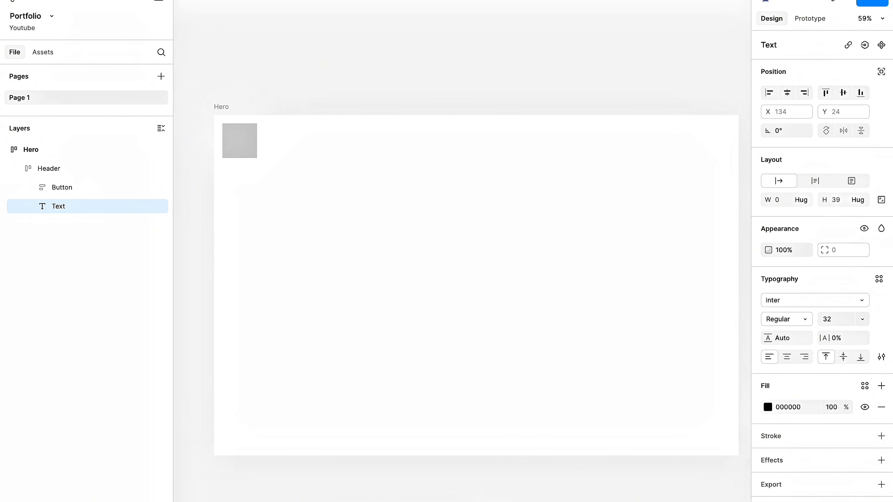
Enter the designer's full handle in the Header's text layer and make the text bold.
text(uiuxjoseh)
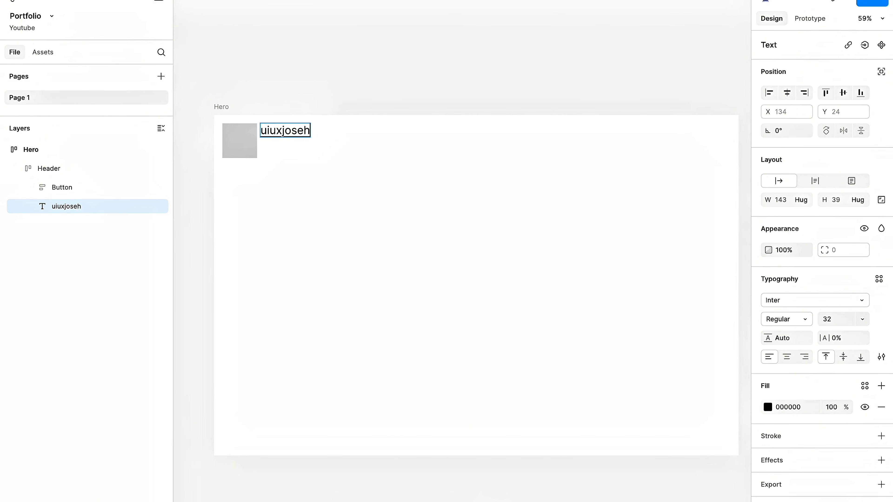
key(BackSpace)
text(ph)
key(ctrl+a)
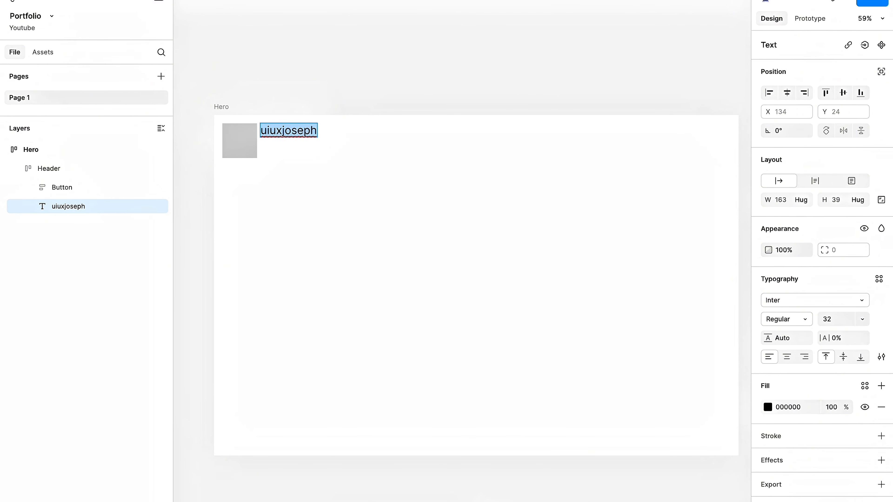
key(Escape)
click(364, 92)
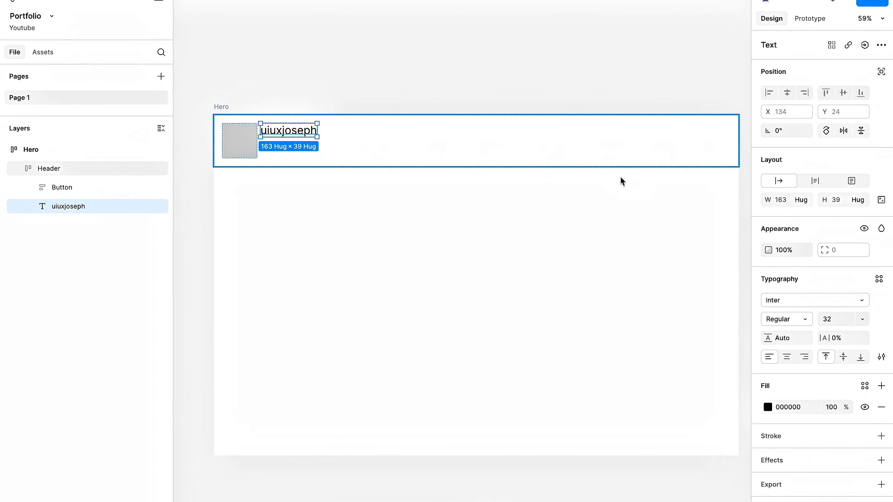
key(ctrl+b)
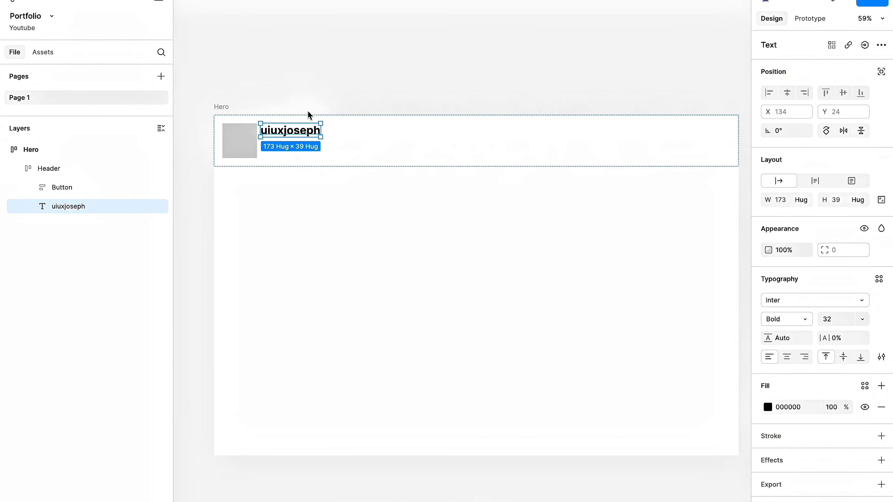
click(316, 105)
click(308, 133)
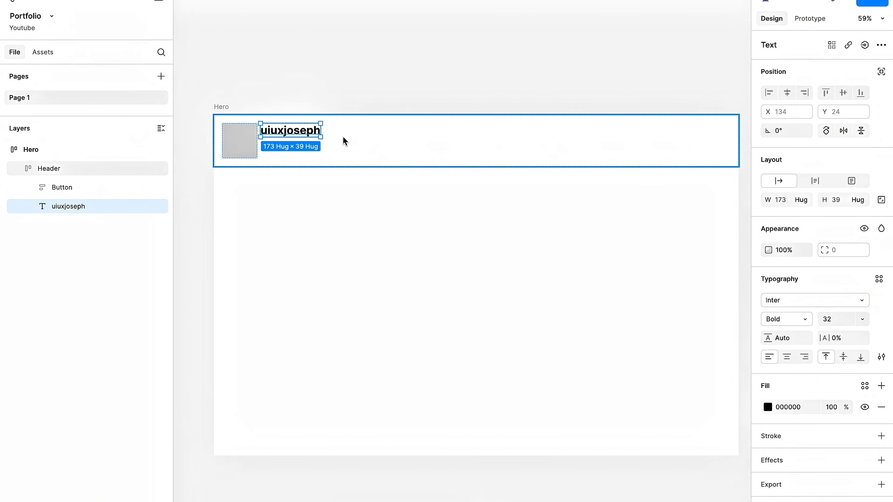
click(343, 138)
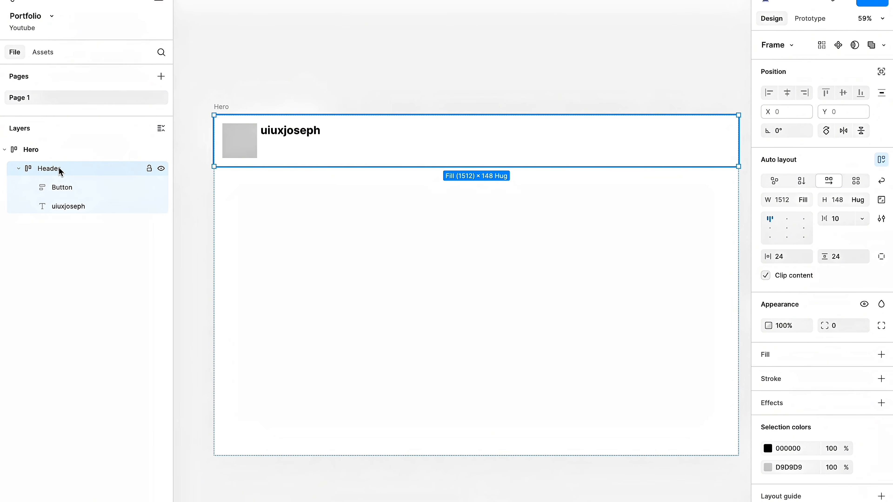
click(93, 210)
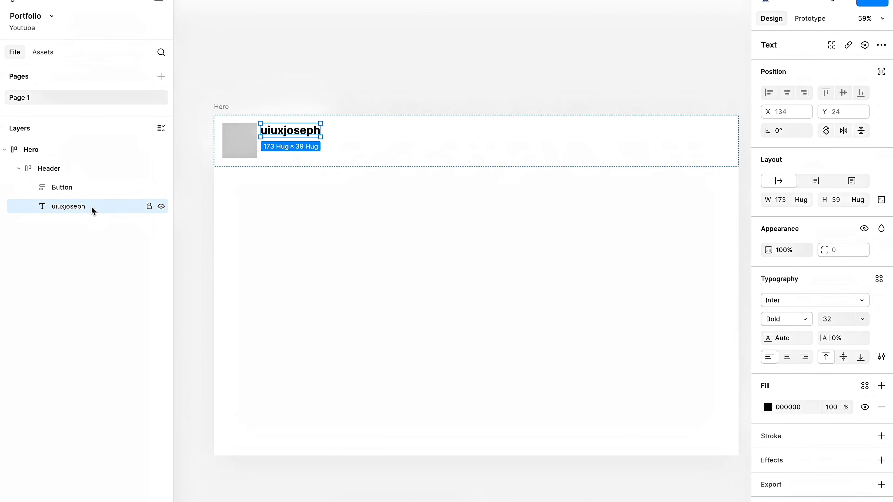
click(95, 189)
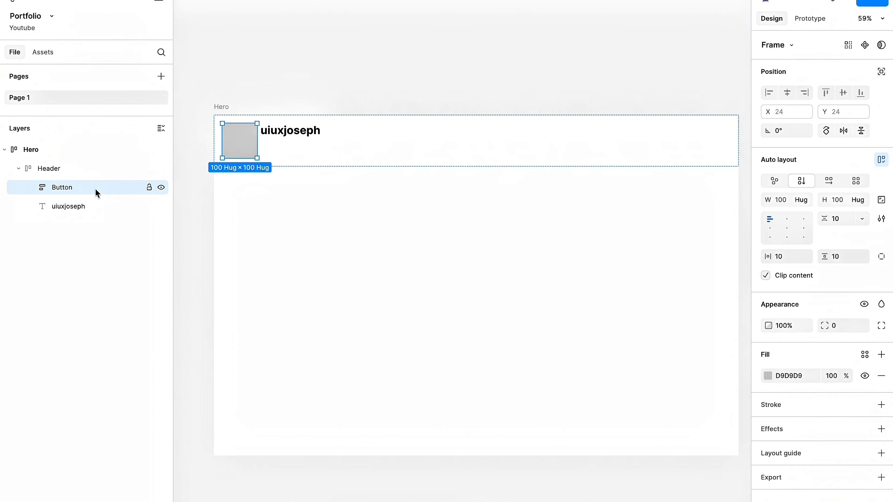
click(331, 152)
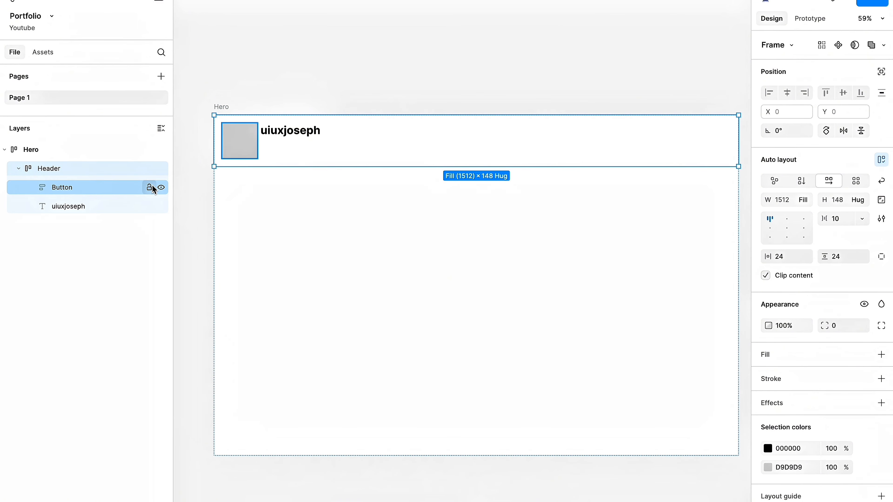
Reorder the Header's layers by moving the Button frame below the text layer, then select the text layer.
click(79, 190)
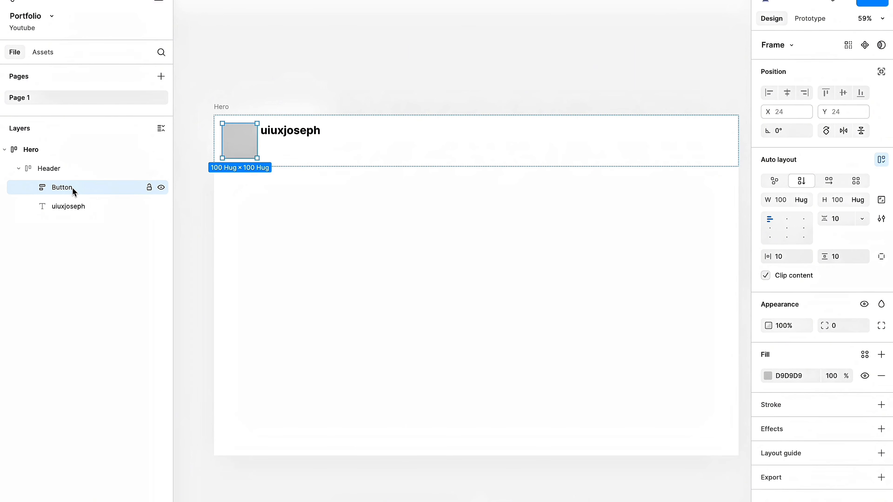
drag(74, 187, 80, 209)
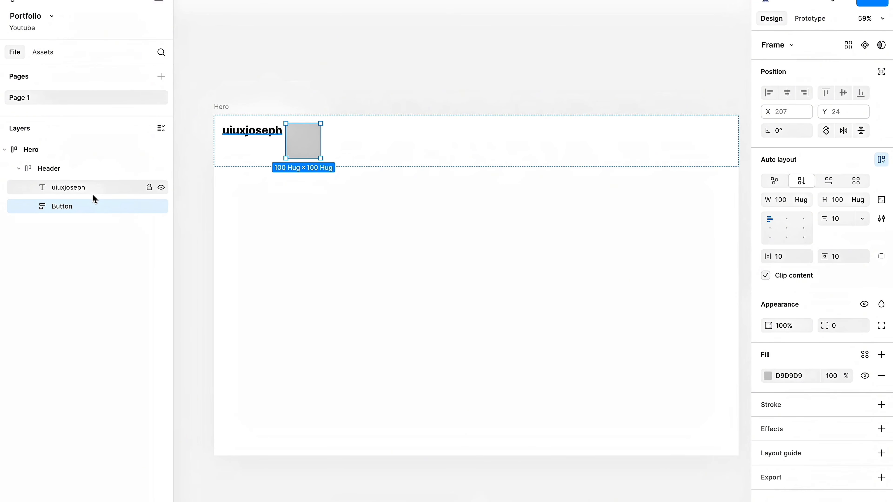
click(95, 186)
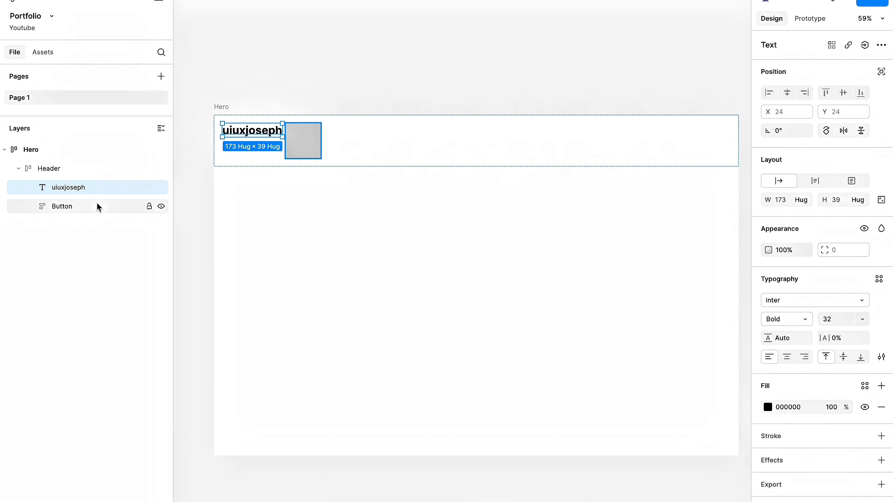
Align the Header's contents to the vertical middle and set the spacing between the logo text and the Button frame to Auto.
click(358, 145)
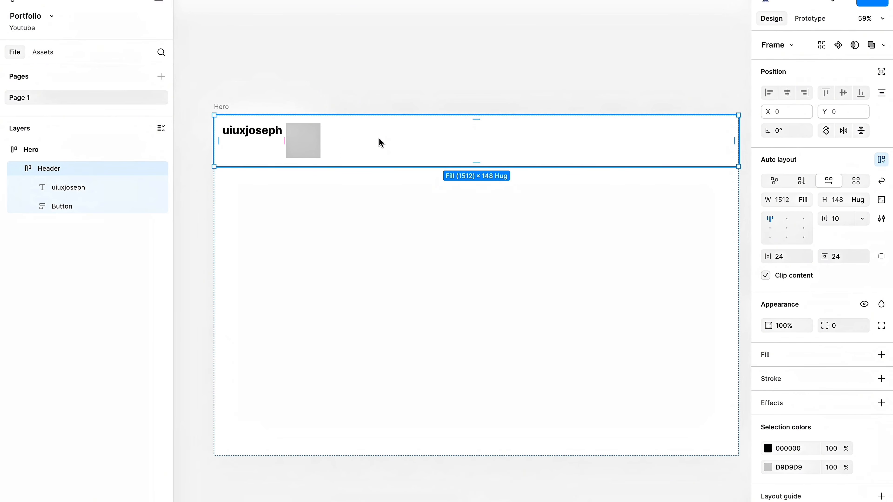
click(258, 134)
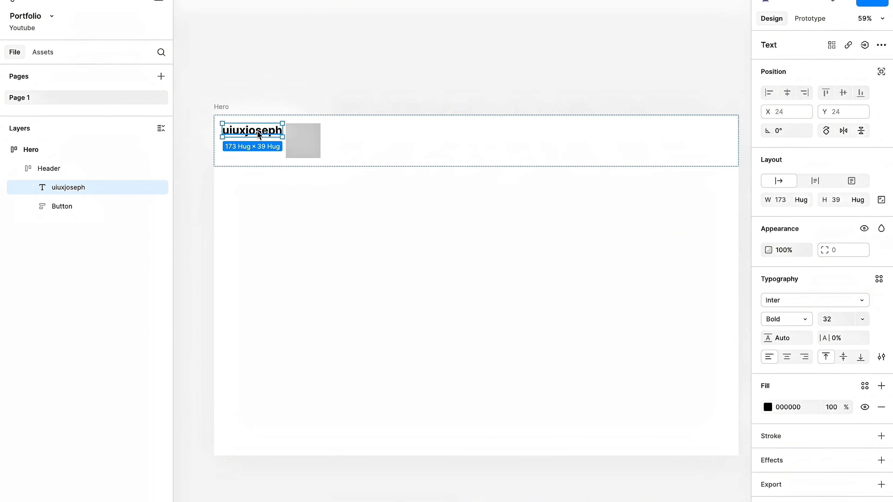
click(272, 161)
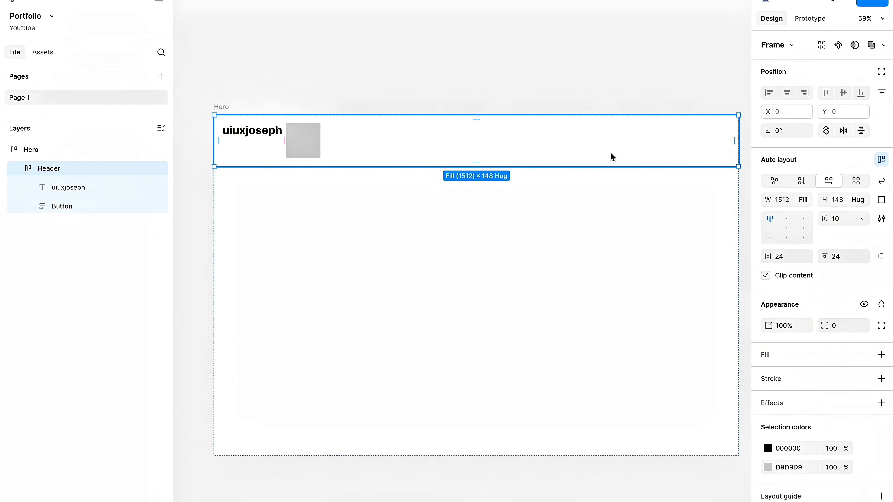
click(771, 231)
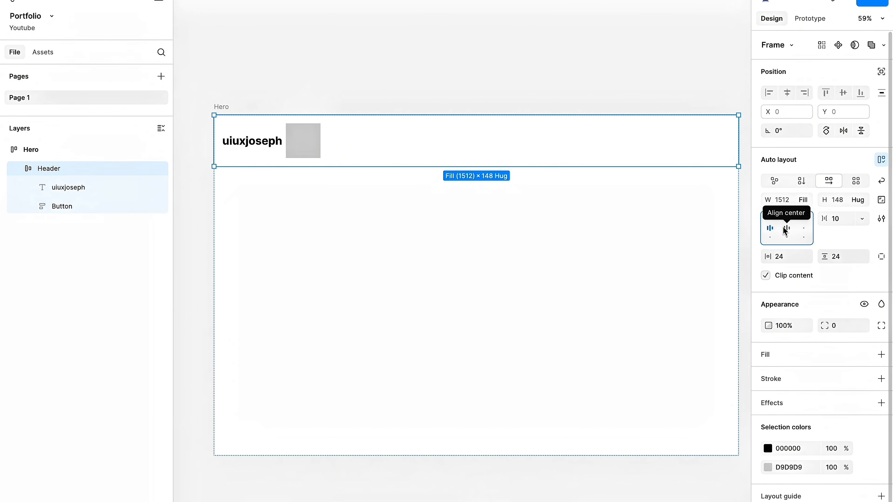
double_click(770, 229)
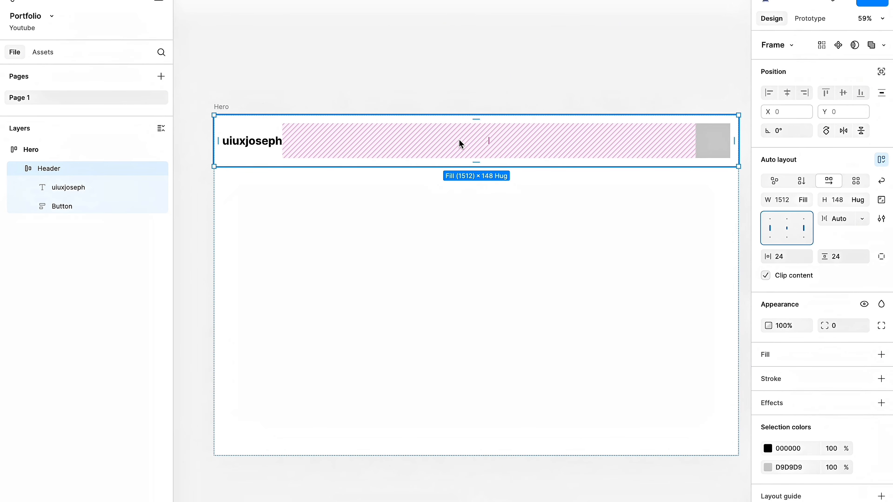
Set the Header frame's horizontal padding to 32.
click(399, 156)
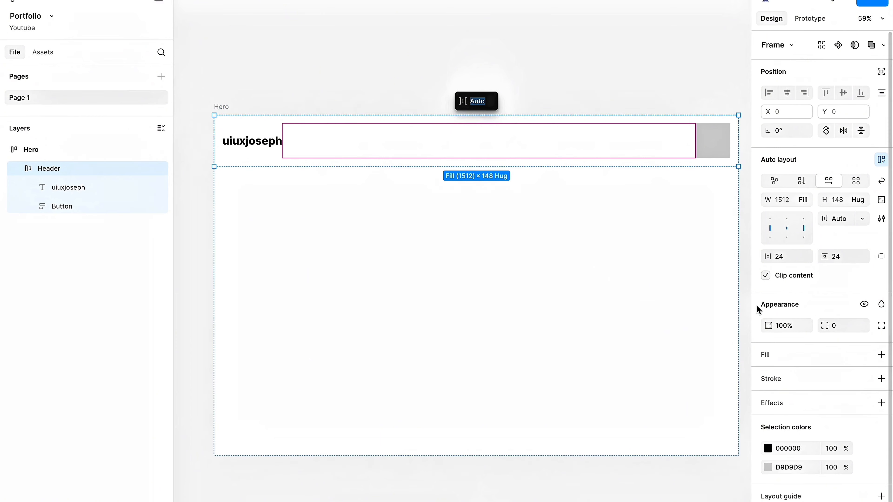
click(786, 261)
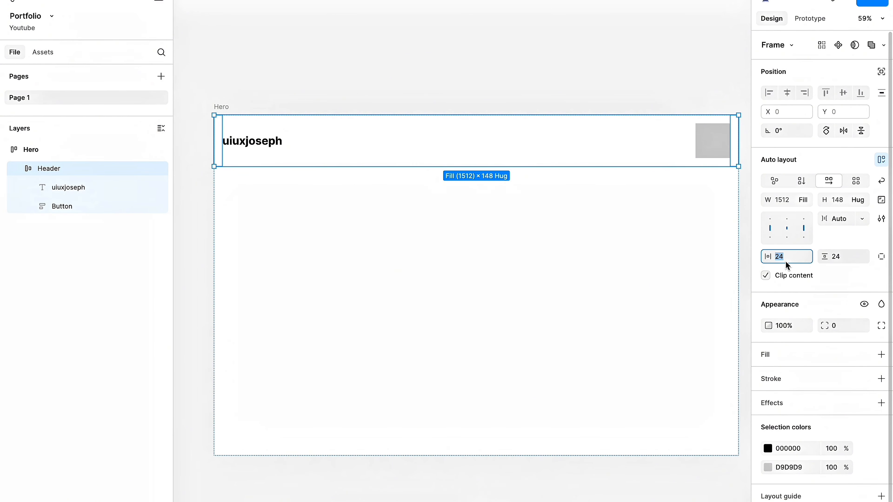
text(32)
key(Return)
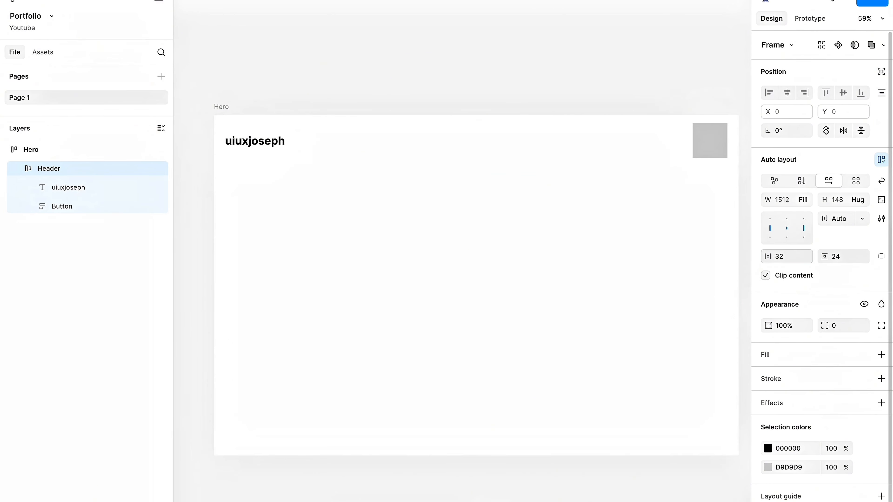
click(609, 61)
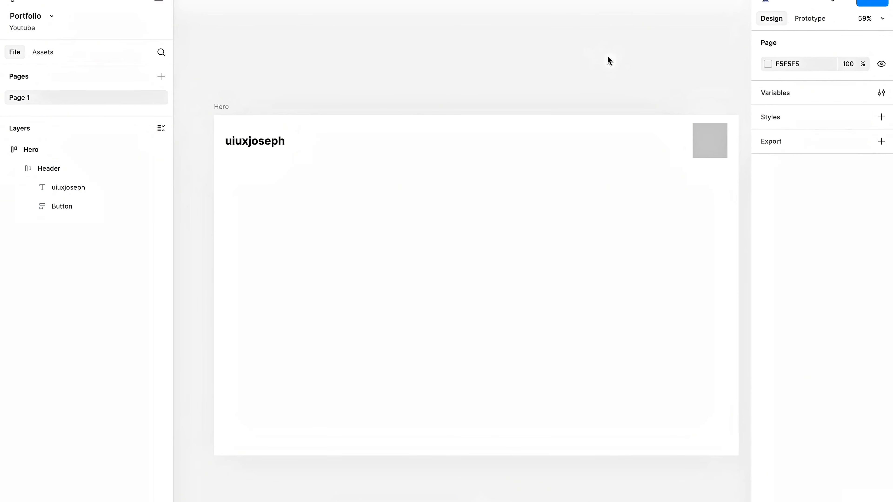
Set the Header frame's horizontal padding to 64.
click(574, 143)
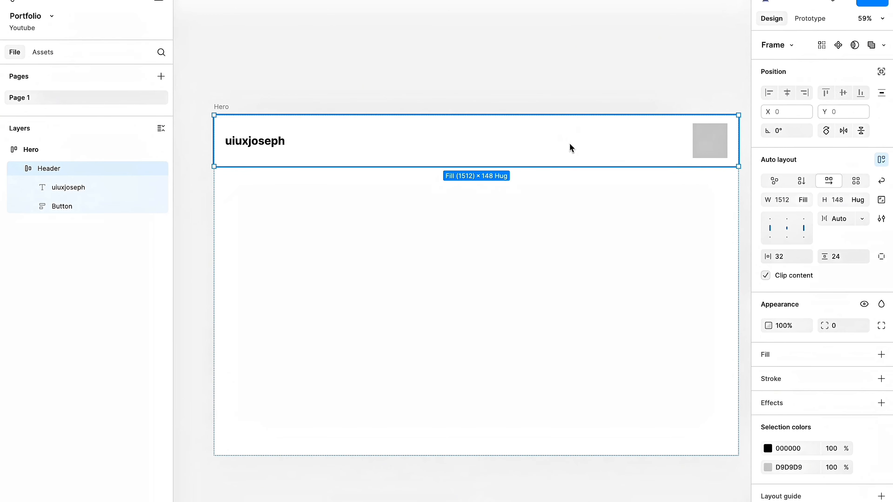
click(785, 257)
text(64)
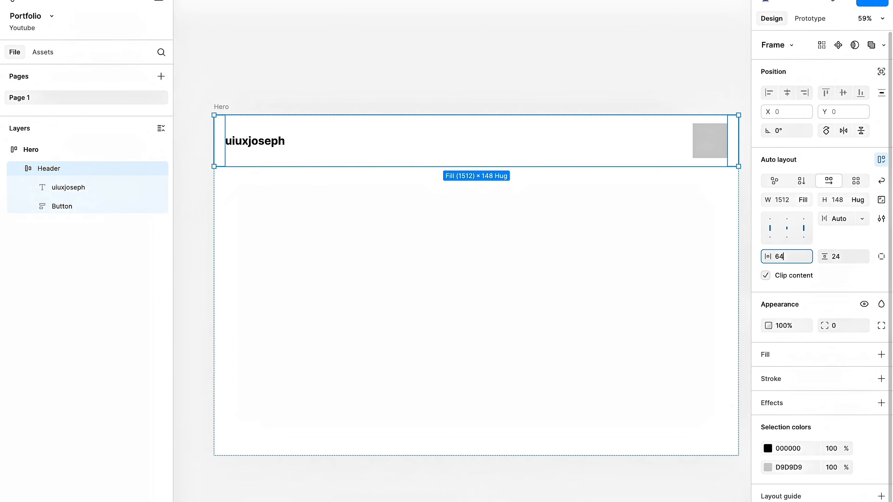
key(Return)
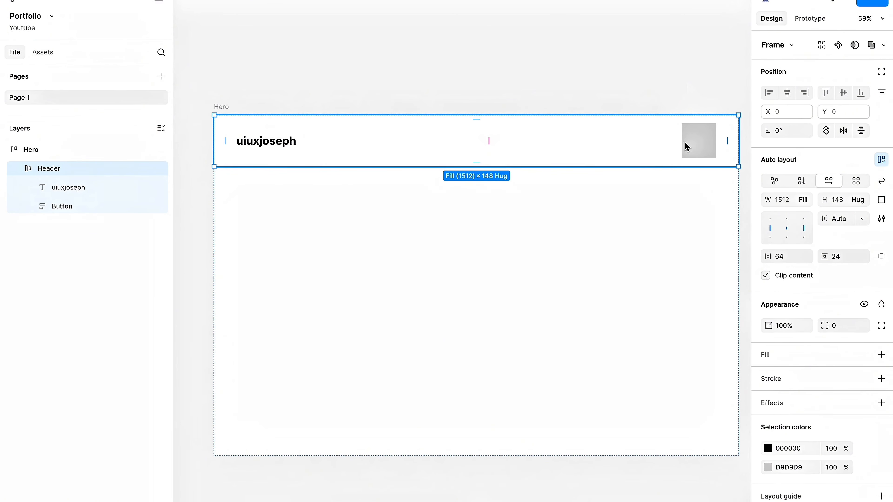
click(587, 85)
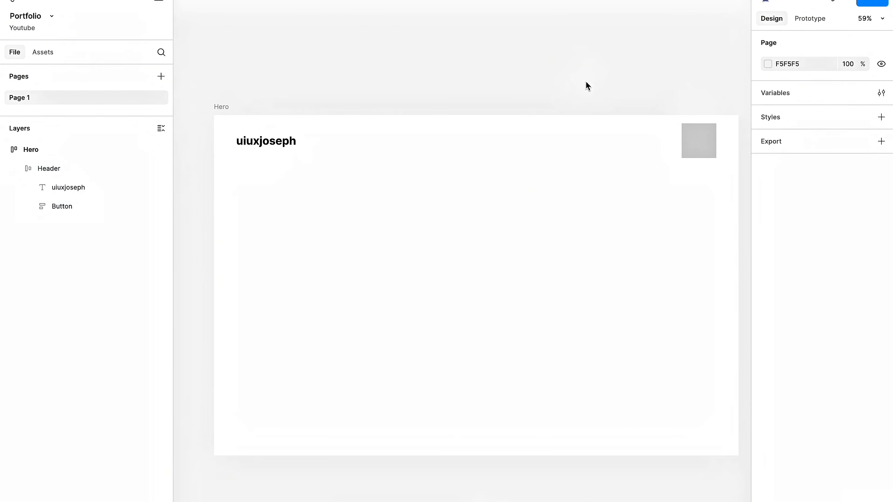
click(592, 162)
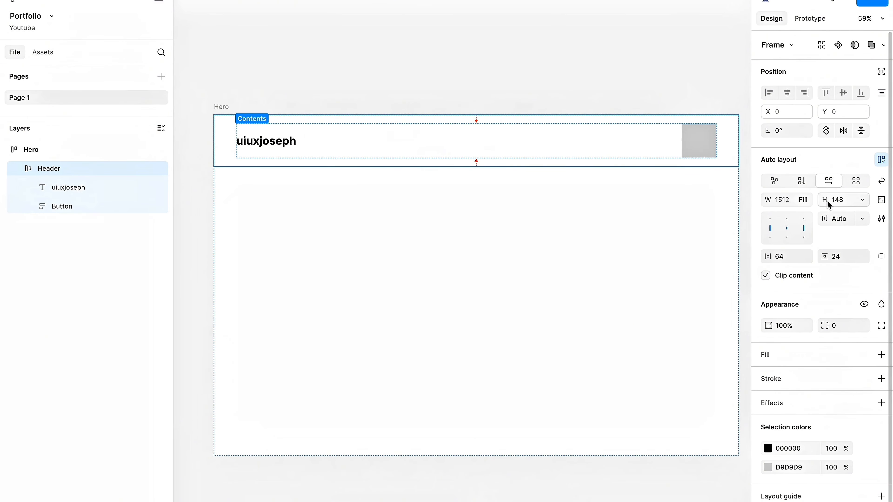
click(699, 147)
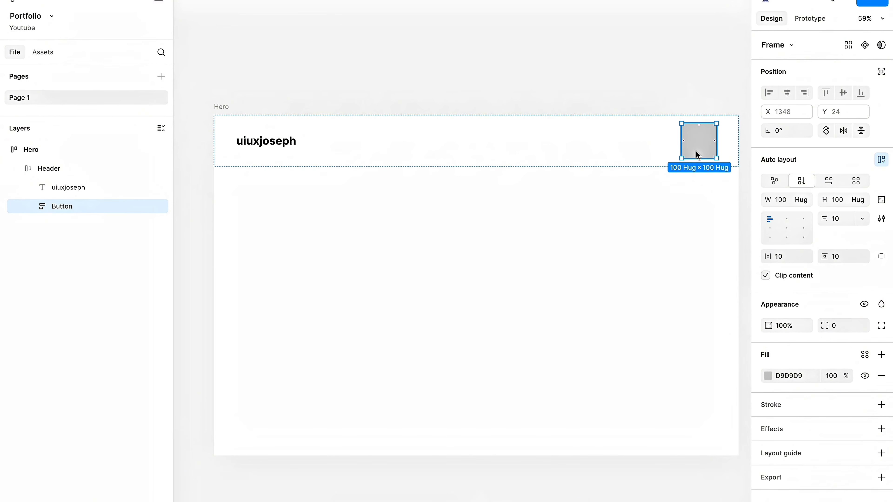
scroll(698, 155, down, 3)
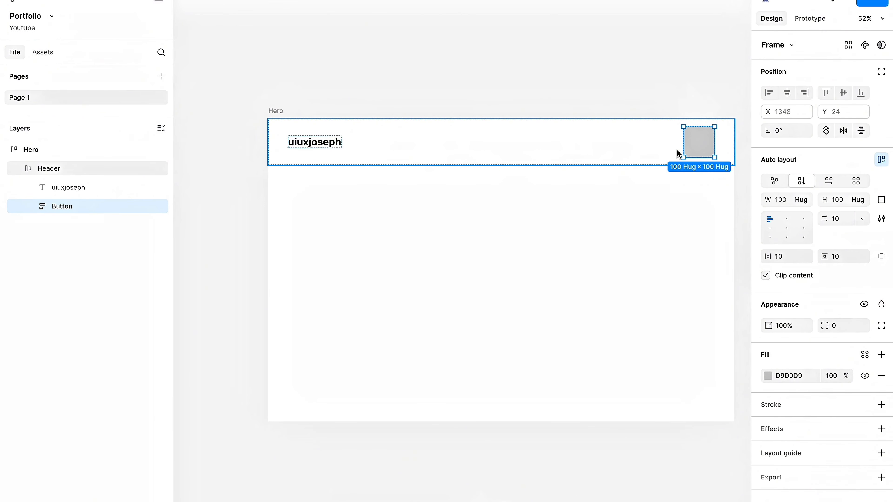
click(697, 87)
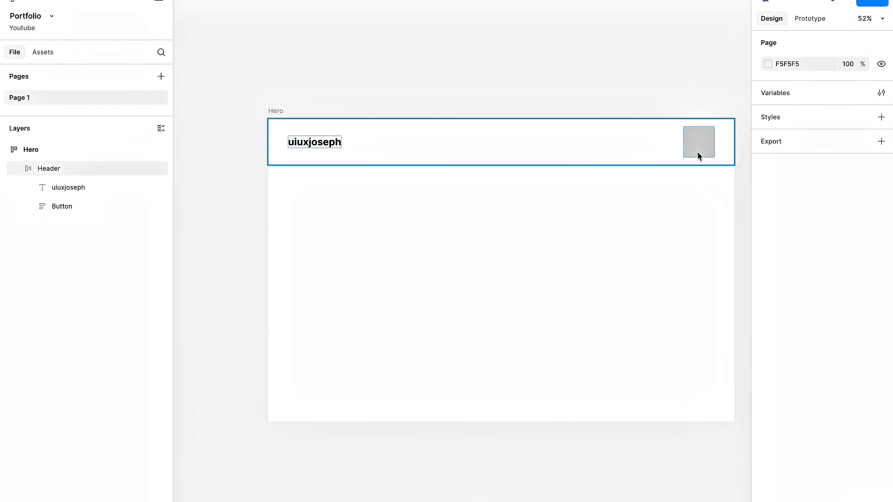
double_click(697, 151)
click(694, 86)
click(706, 134)
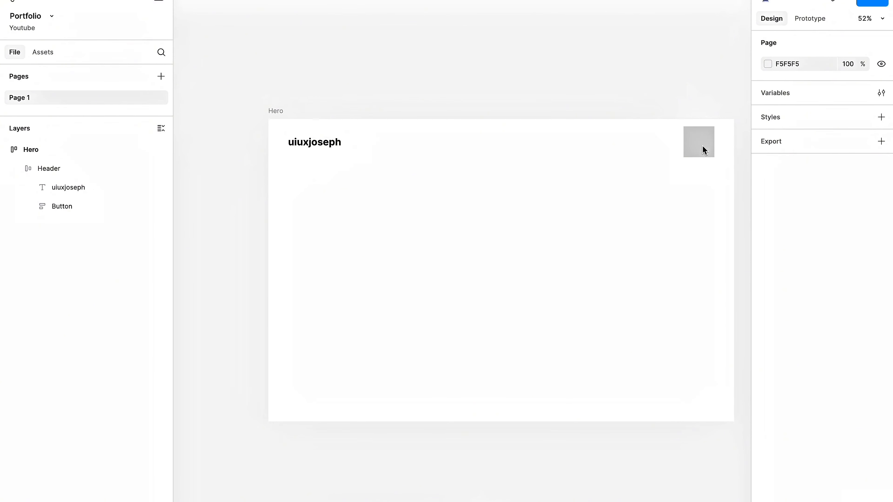
Add a text layer reading "Let's Work" inside the Button frame.
scroll(702, 146, up, 5)
scroll(731, 150, right, 2)
scroll(731, 150, up, 2)
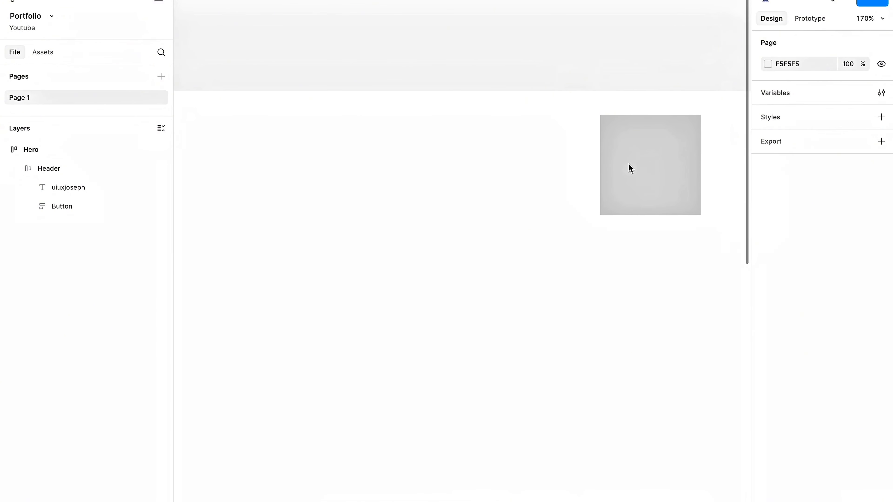
scroll(619, 180, down, 3)
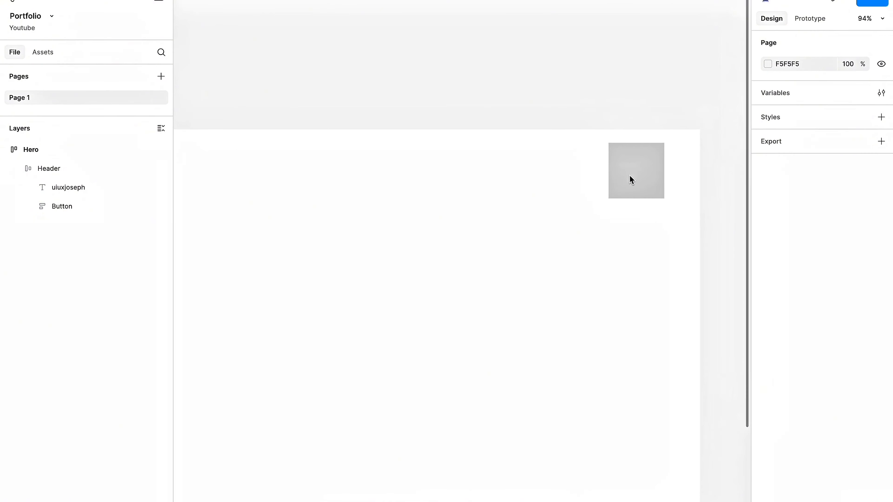
key(t)
click(635, 176)
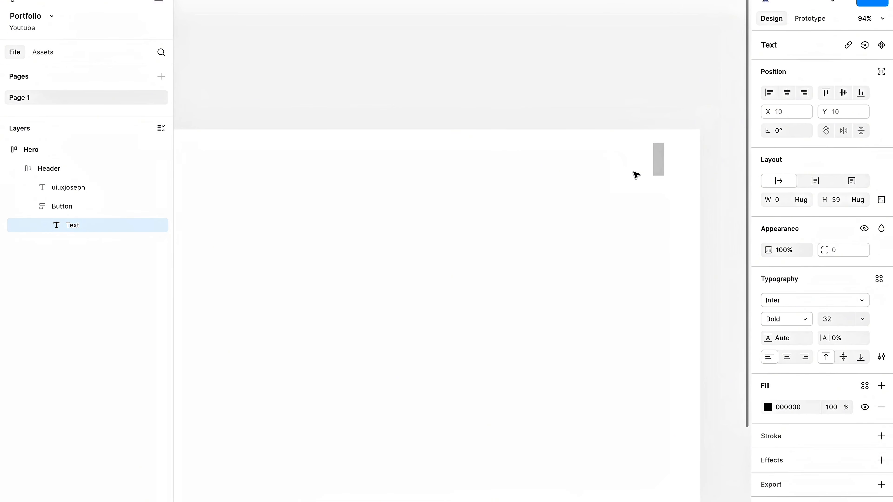
text(L)
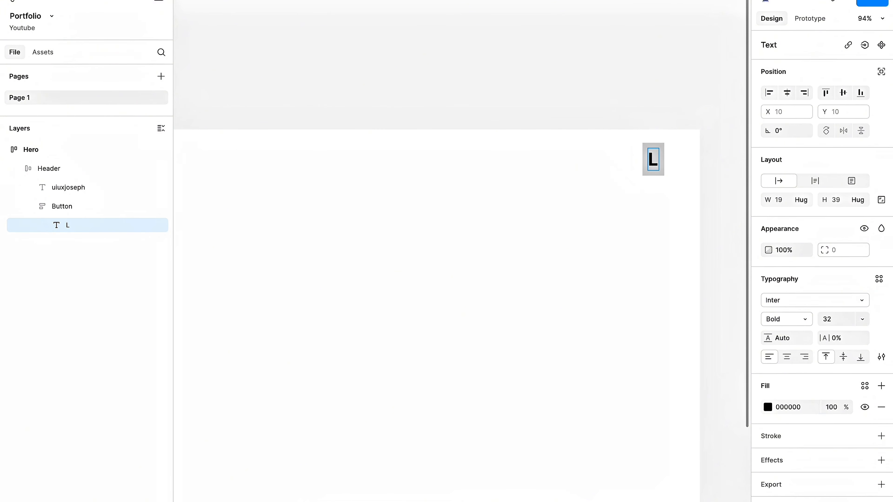
text(et)
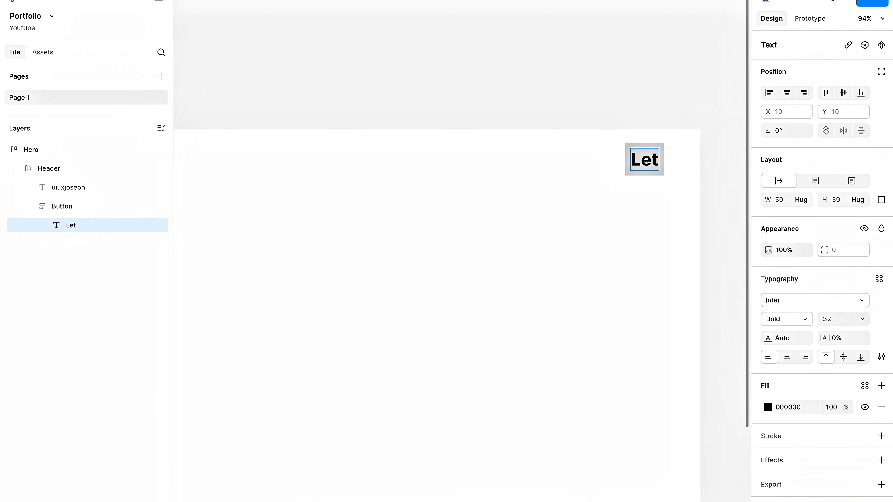
text('s Work)
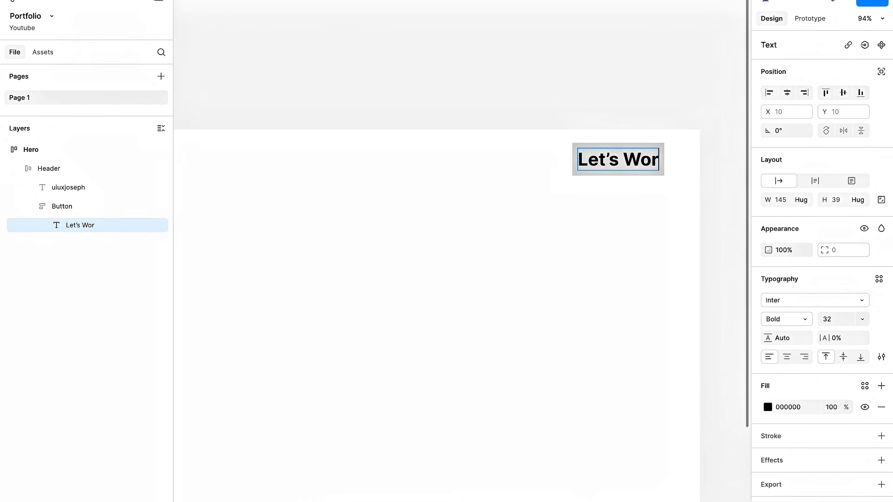
key(Escape)
click(629, 116)
Change the font weight of the Button's "Let's Work" text to Regular.
scroll(629, 116, down, 5)
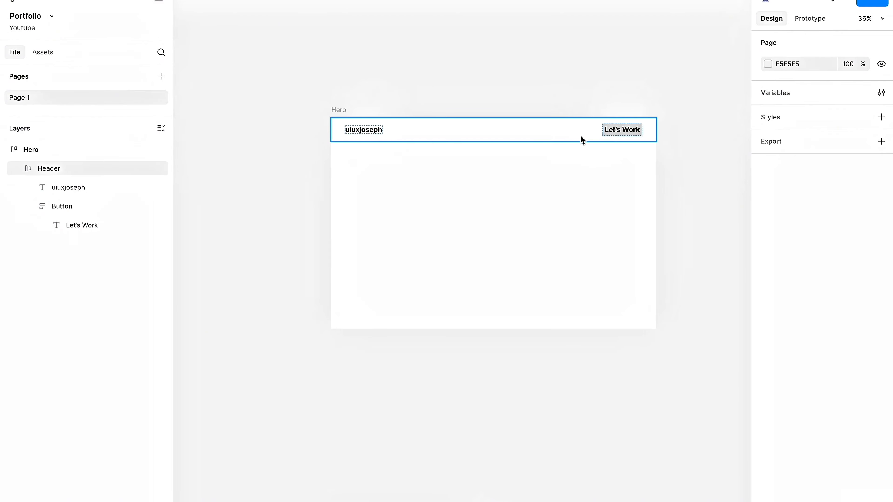
click(630, 133)
scroll(629, 135, up, 5)
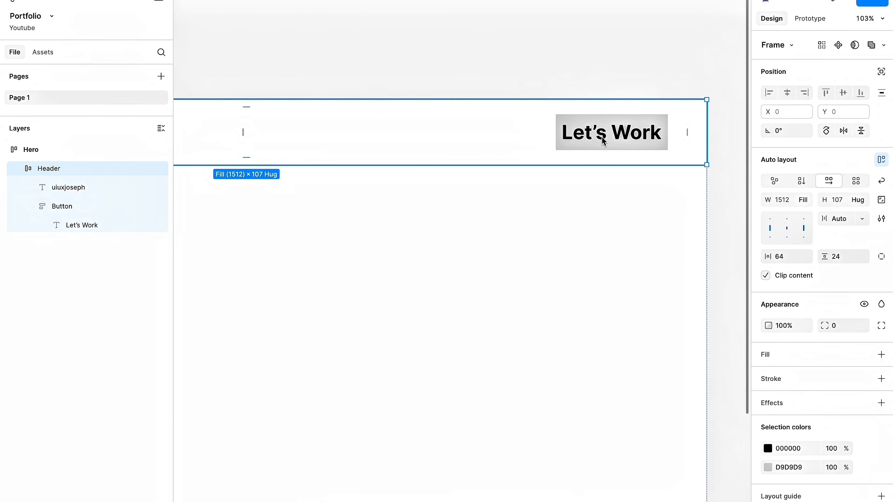
scroll(602, 138, down, 3)
scroll(601, 138, right, 3)
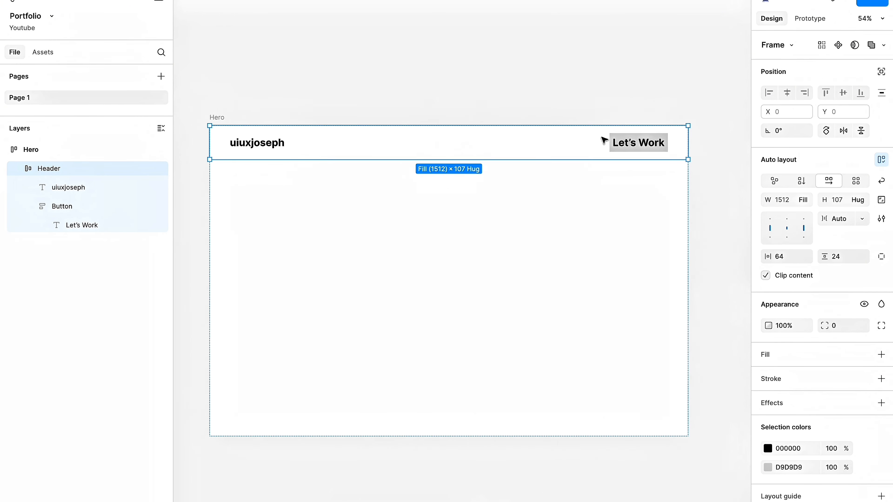
double_click(630, 142)
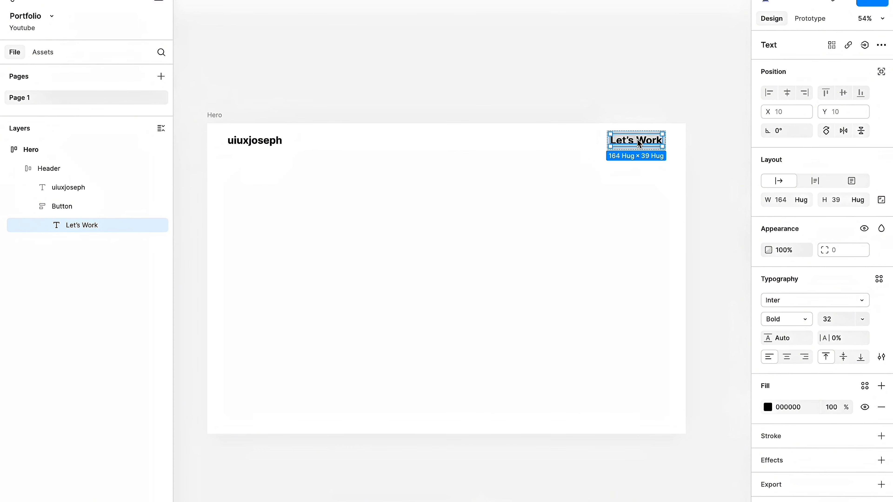
click(278, 144)
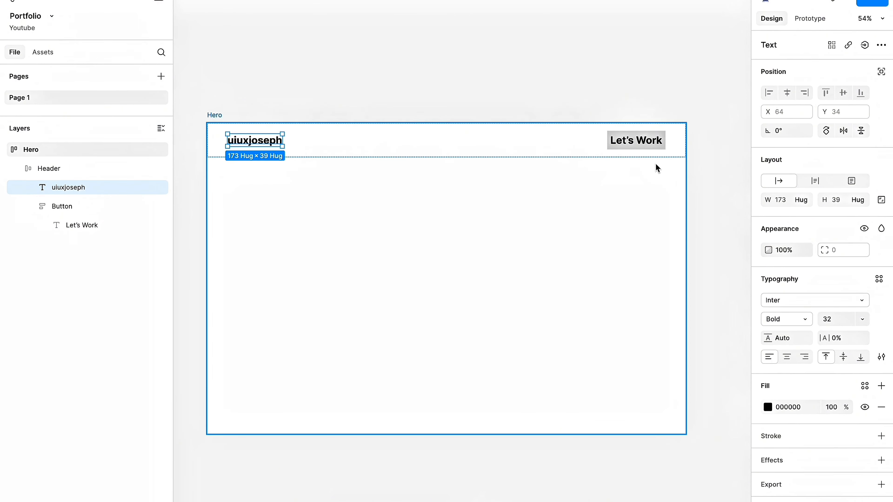
click(642, 139)
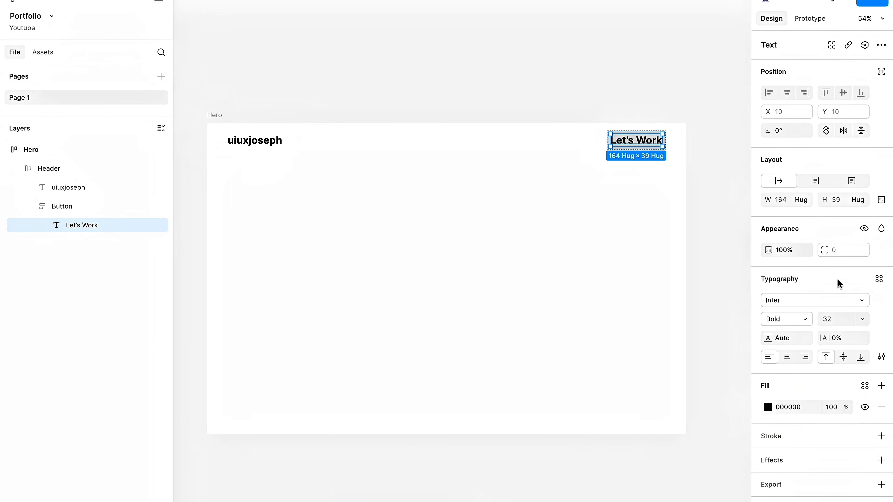
click(785, 326)
click(789, 276)
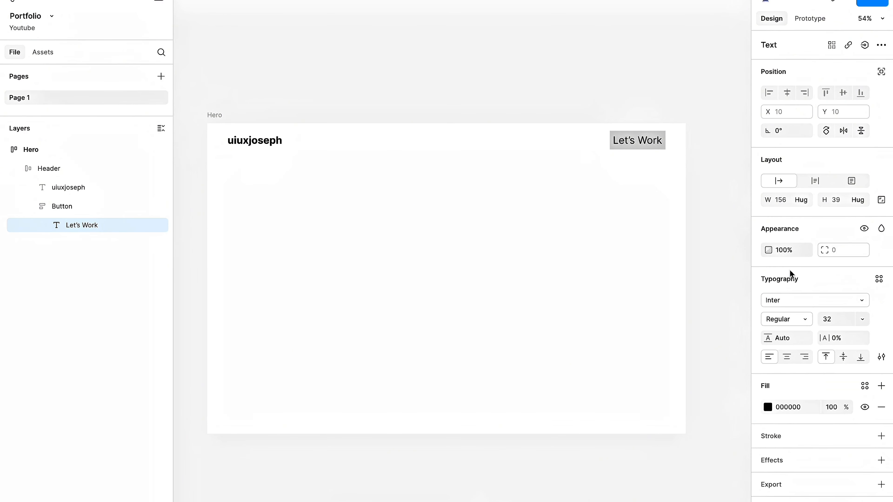
Set the font size of the "Let's Work" text to 16.
click(835, 324)
text(16)
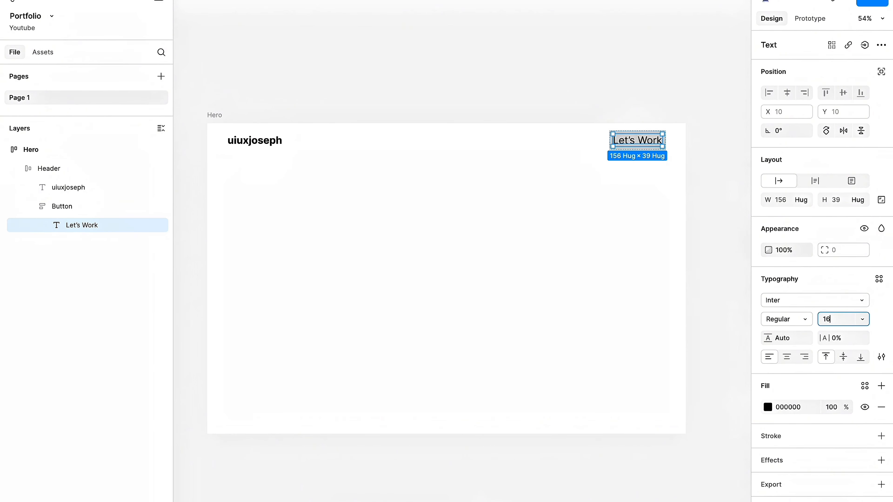
key(Return)
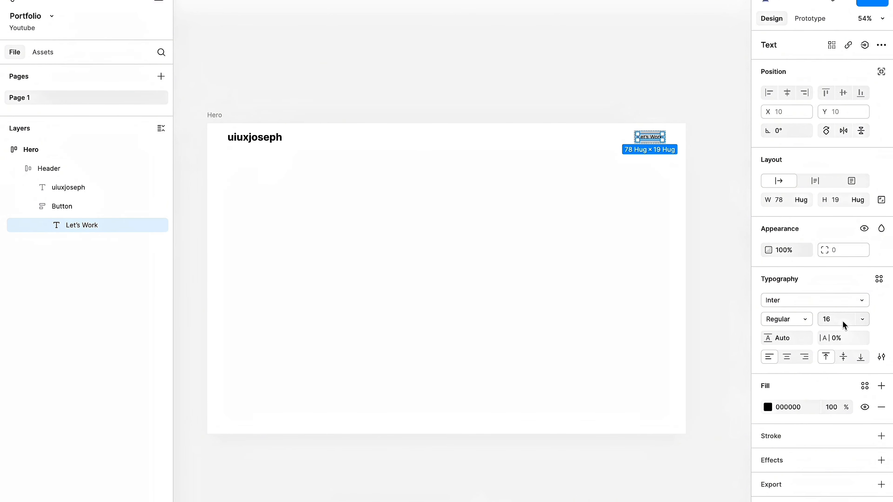
Set the font size of the "Let's Work" text to 24 and deselect it.
click(844, 324)
text(24)
key(Return)
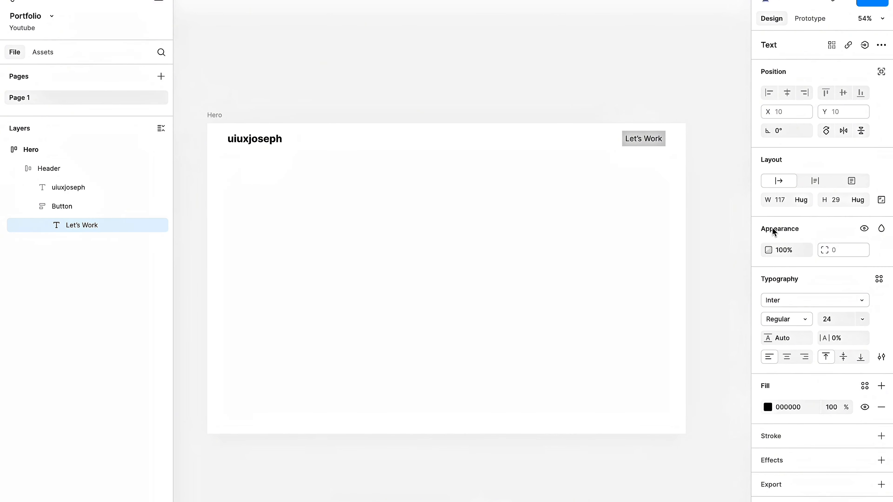
click(667, 97)
scroll(667, 98, up, 3)
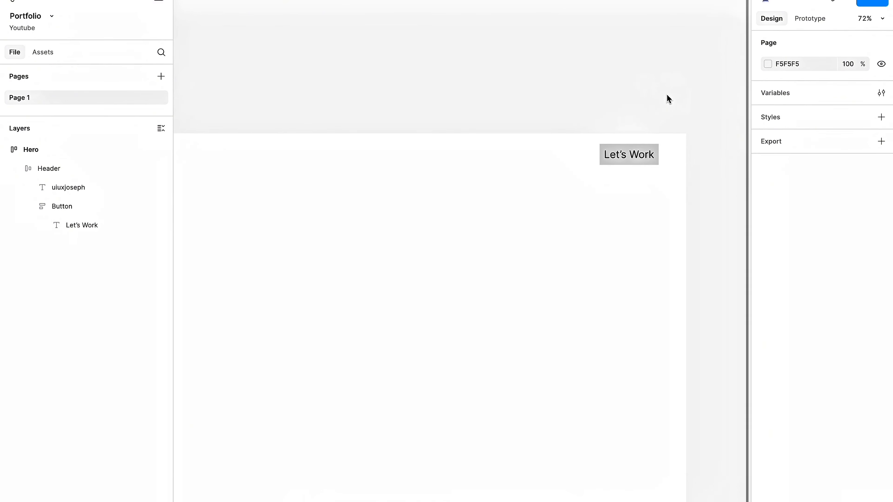
Set the horizontal padding of the header's Button frame to 32.
scroll(667, 98, down, 4)
click(644, 128)
click(645, 128)
scroll(644, 129, up, 5)
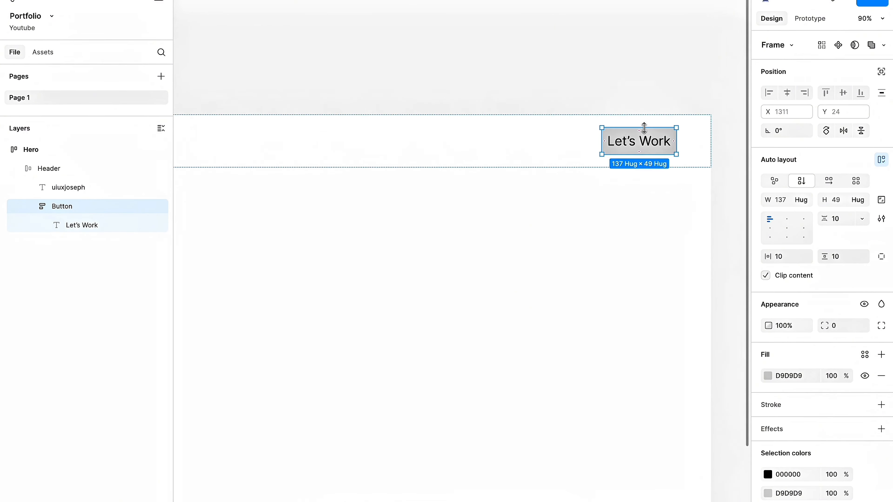
scroll(639, 90, down, 4)
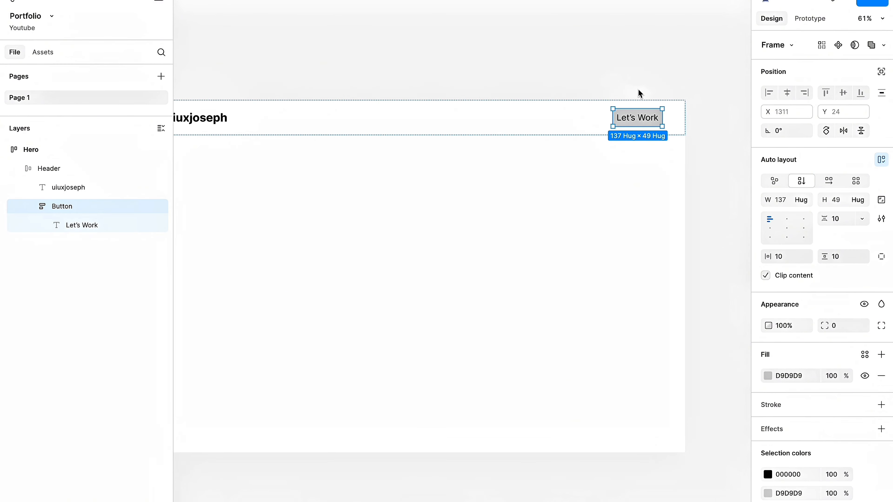
scroll(667, 148, right, 2)
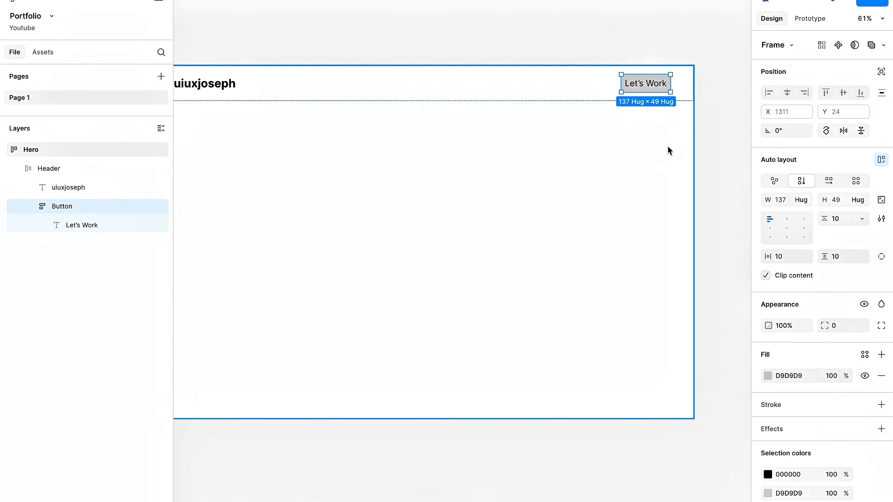
click(782, 256)
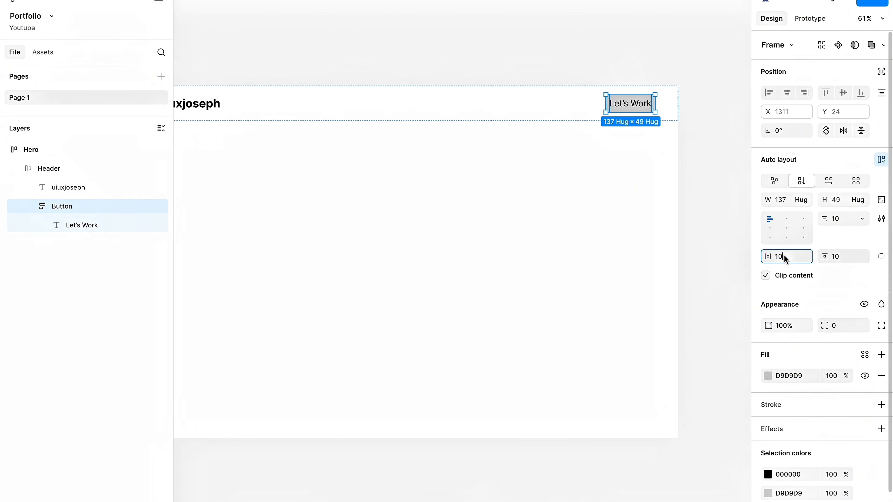
text(32)
key(Return)
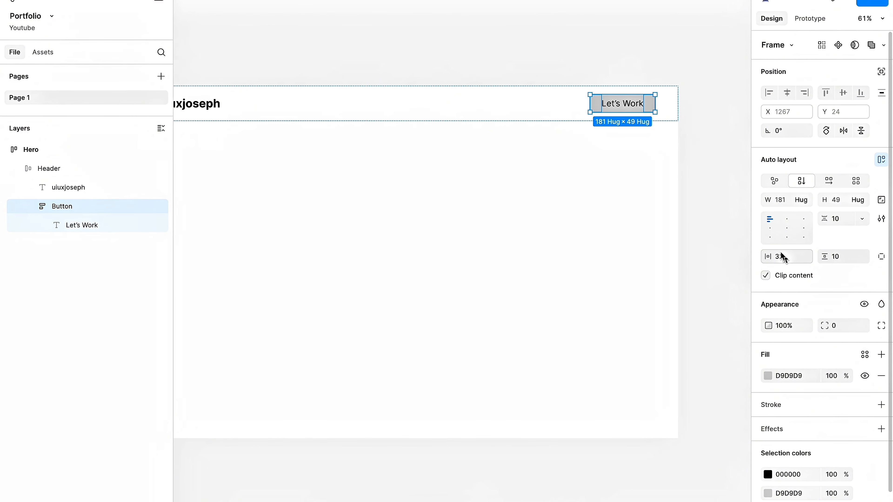
Set the Button frame's vertical padding to 16 and deselect it.
scroll(721, 254, up, 2)
scroll(731, 245, up, 3)
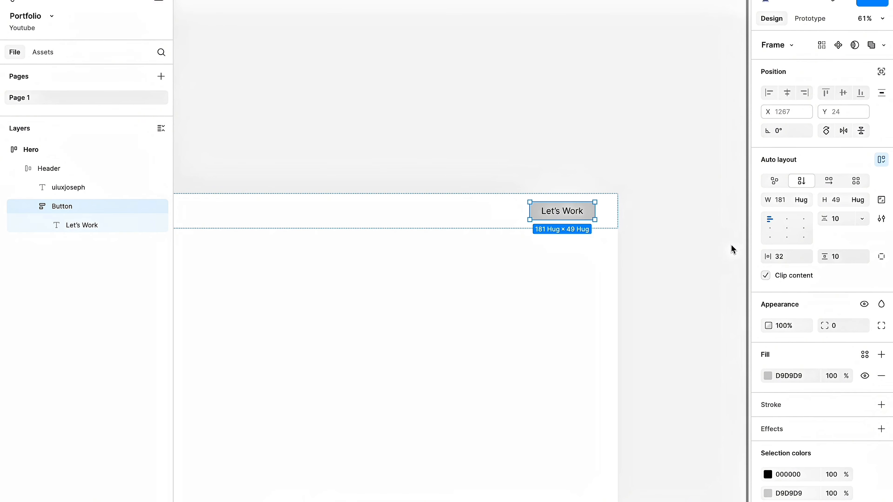
scroll(732, 245, up, 5)
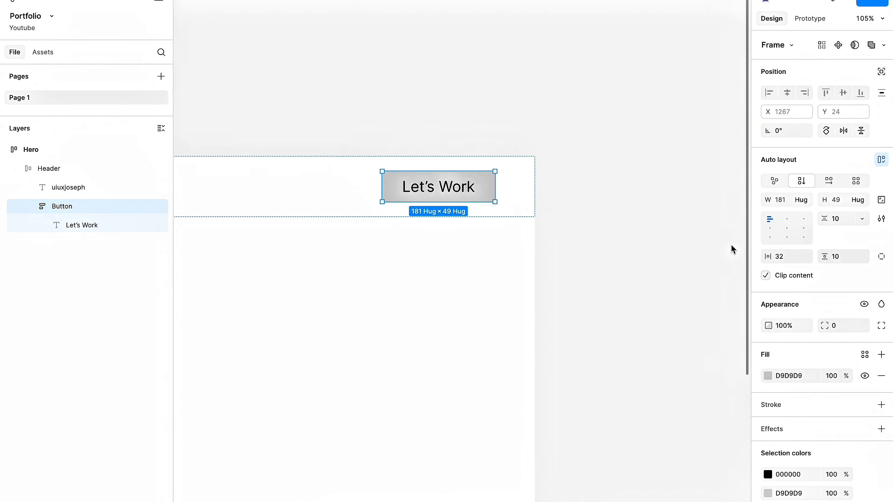
click(847, 259)
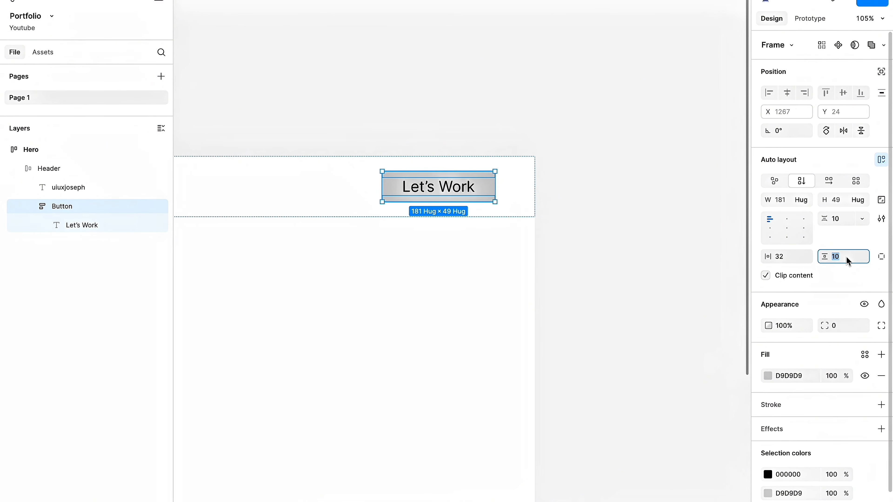
click(650, 187)
scroll(650, 186, down, 4)
scroll(650, 190, down, 3)
click(553, 185)
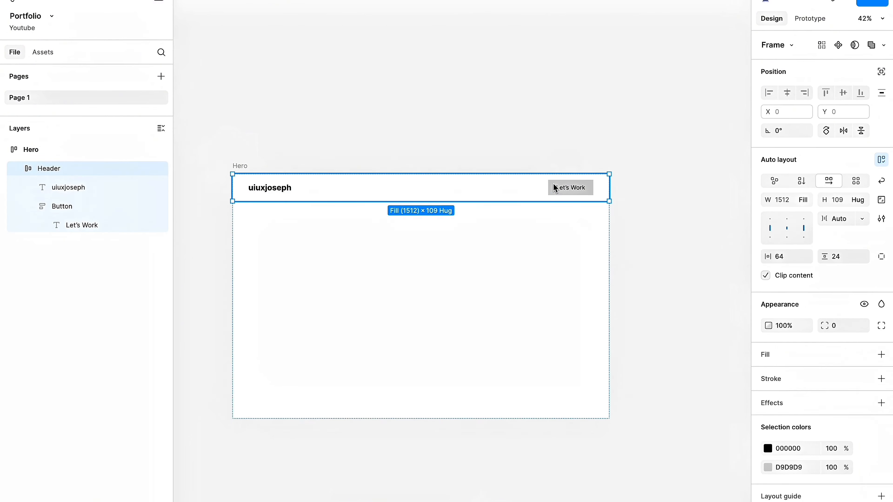
click(554, 184)
scroll(554, 184, up, 3)
click(502, 185)
scroll(501, 185, down, 3)
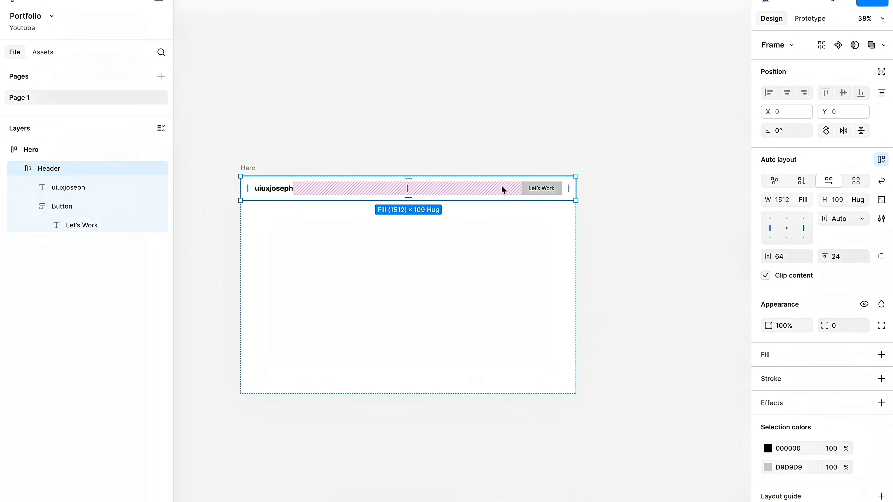
Change the font of the header's logo text to Poppins.
click(274, 192)
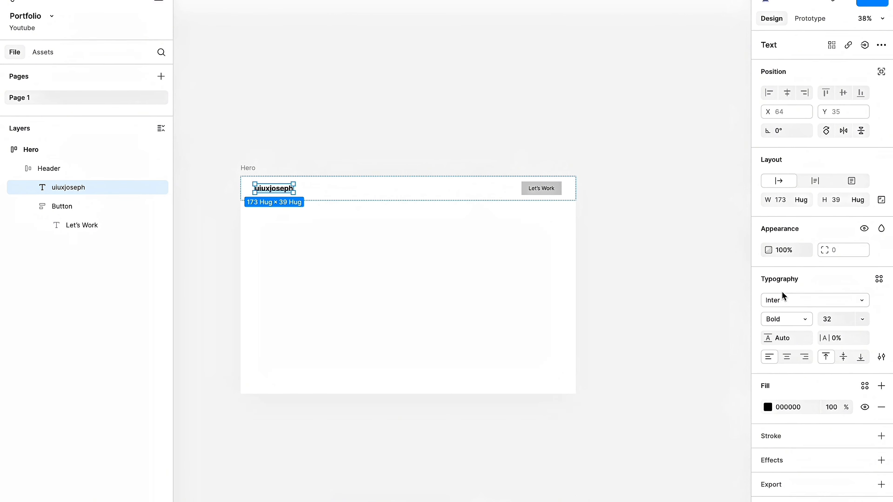
click(795, 300)
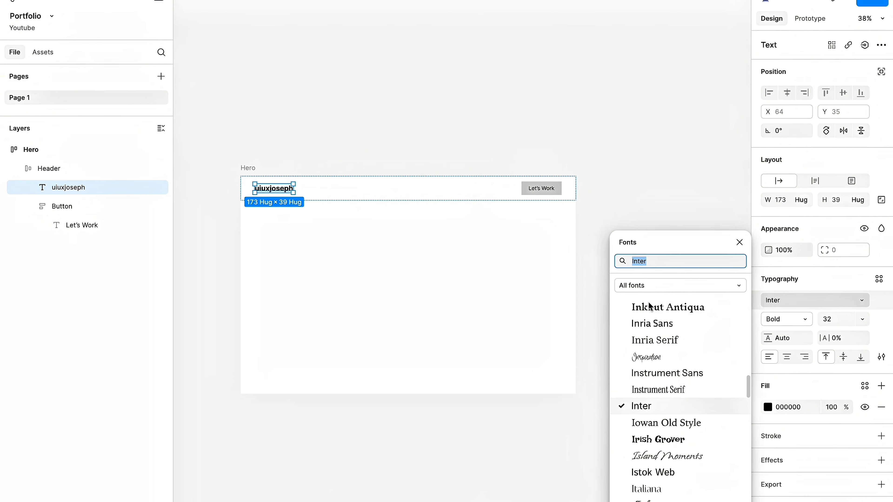
scroll(671, 336, down, 2)
scroll(671, 338, down, 5)
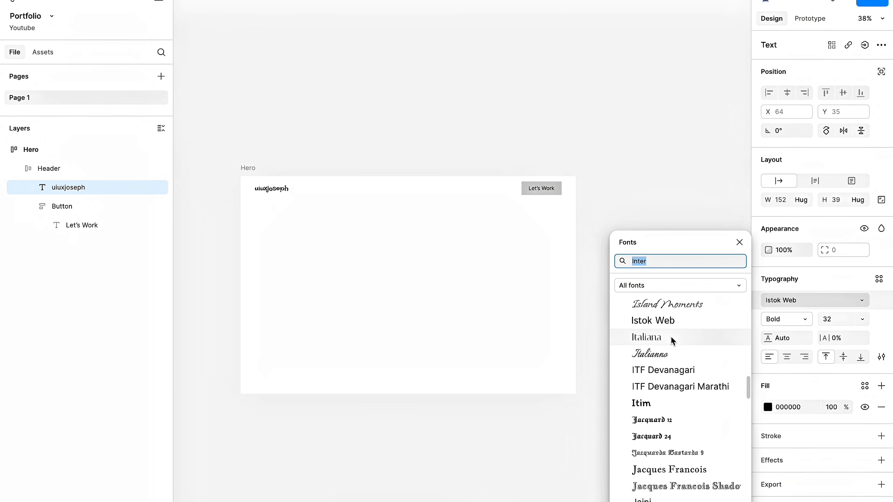
scroll(671, 337, up, 8)
scroll(691, 380, up, 20)
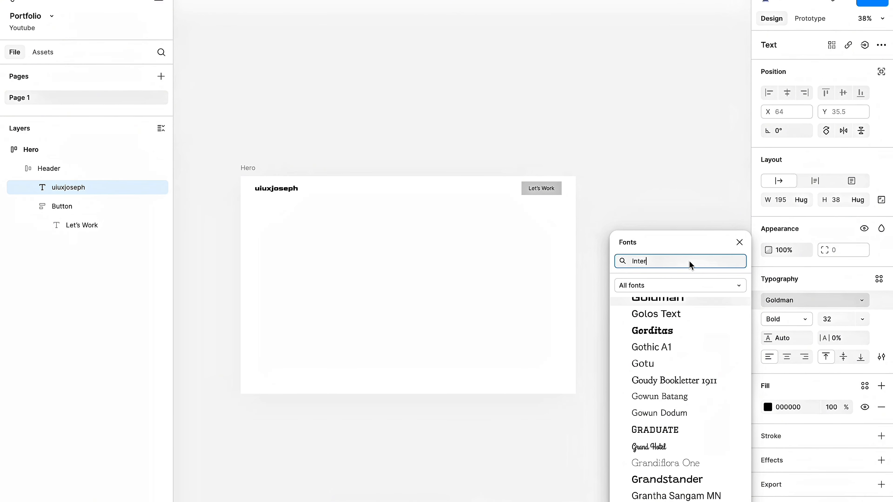
text(popp)
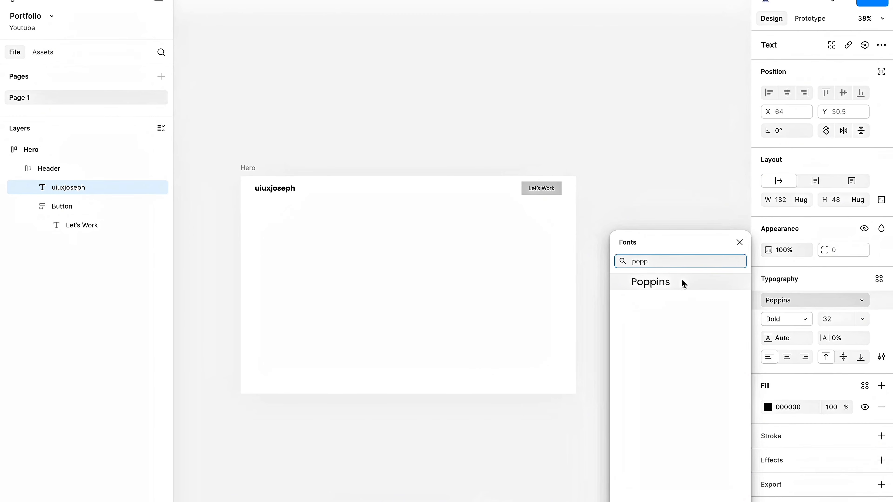
click(672, 288)
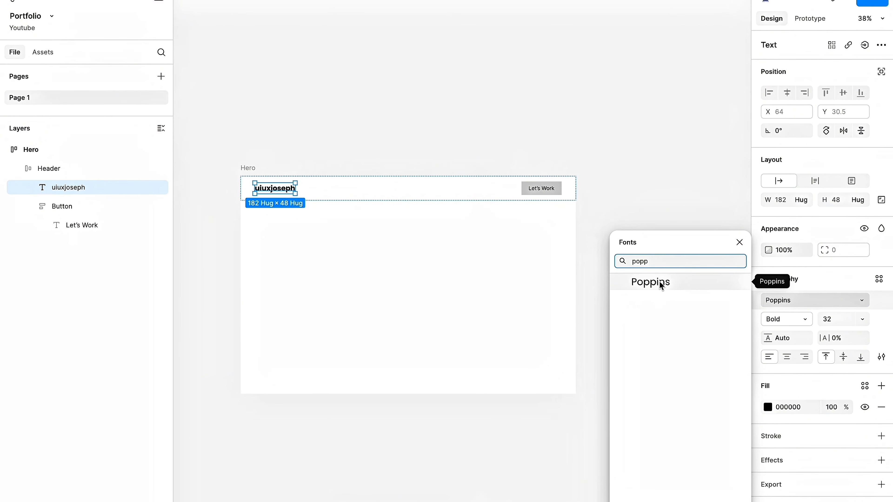
key(Escape)
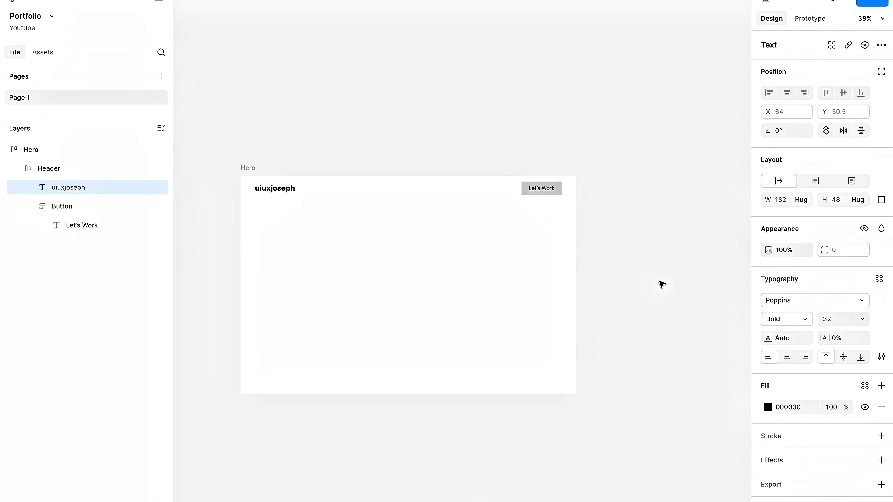
Change the font of the Button's "Let's Work" text to Poppins and deselect everything.
scroll(313, 191, up, 2)
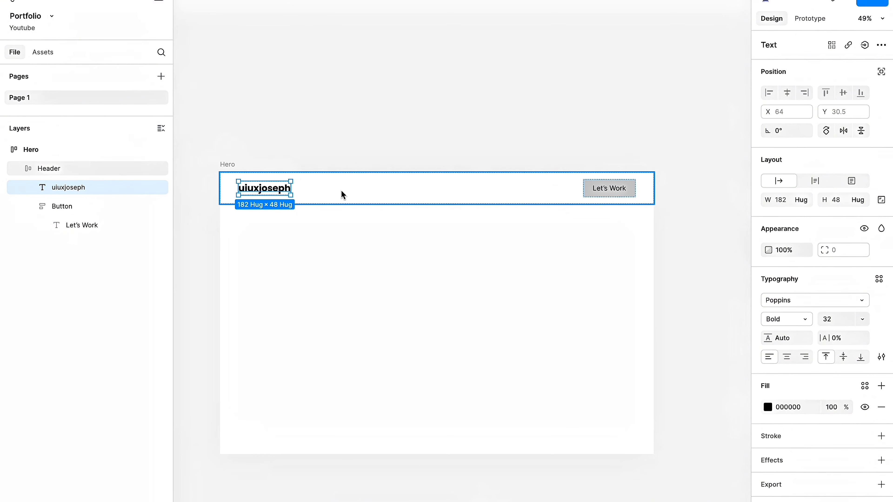
double_click(609, 188)
click(787, 300)
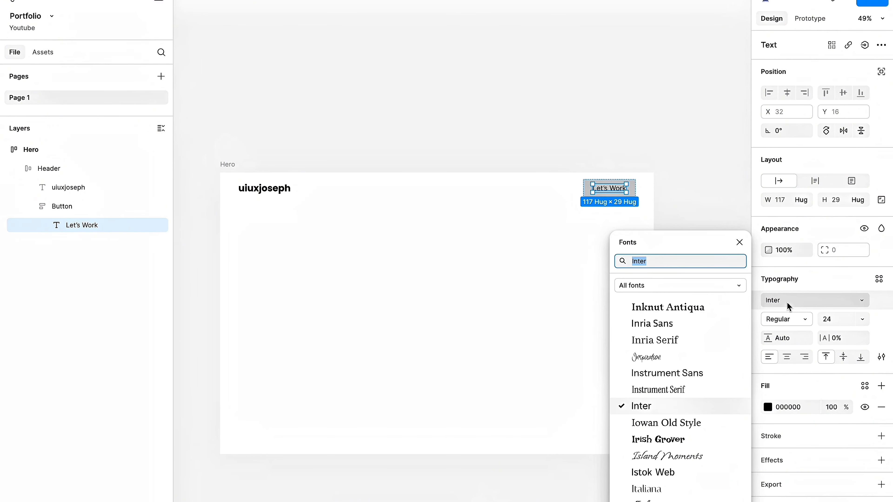
text(popp)
key(Return)
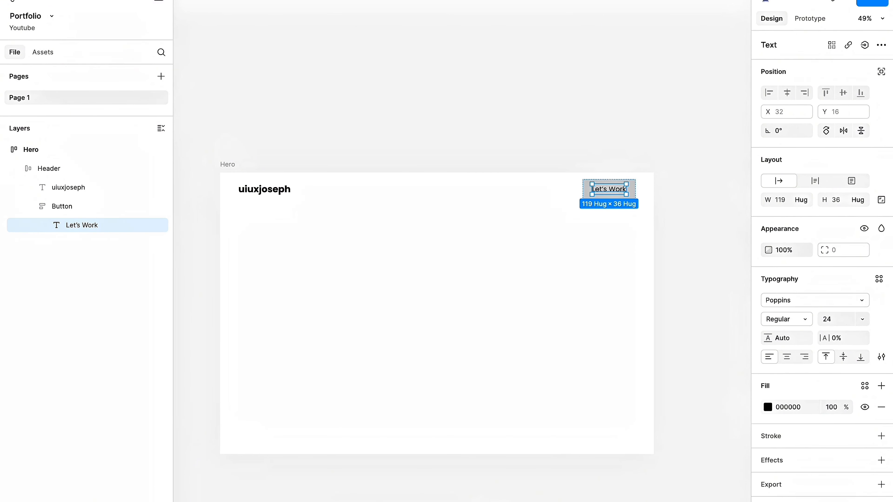
click(635, 112)
click(594, 192)
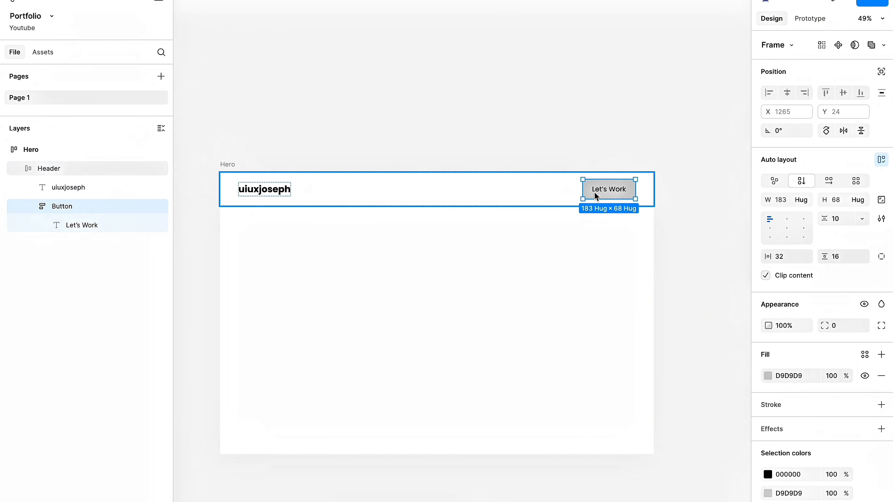
click(484, 147)
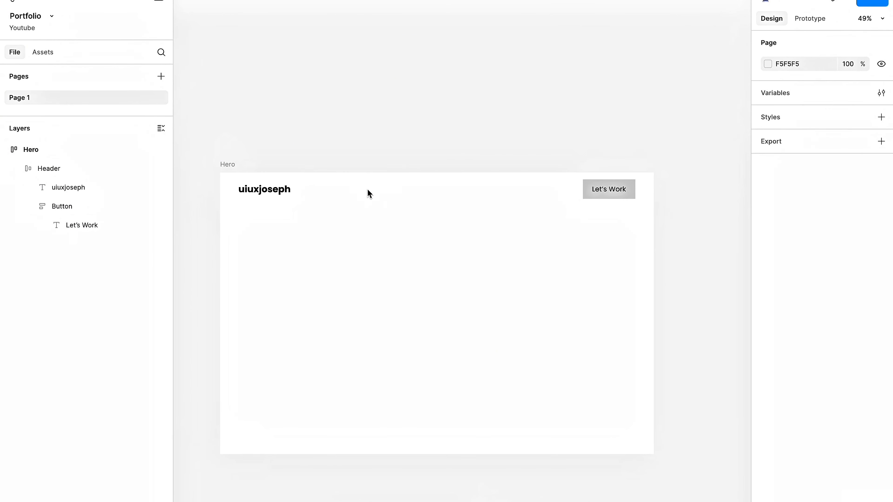
Recolor the header's logo text with the blue fill 0057DA.
click(273, 190)
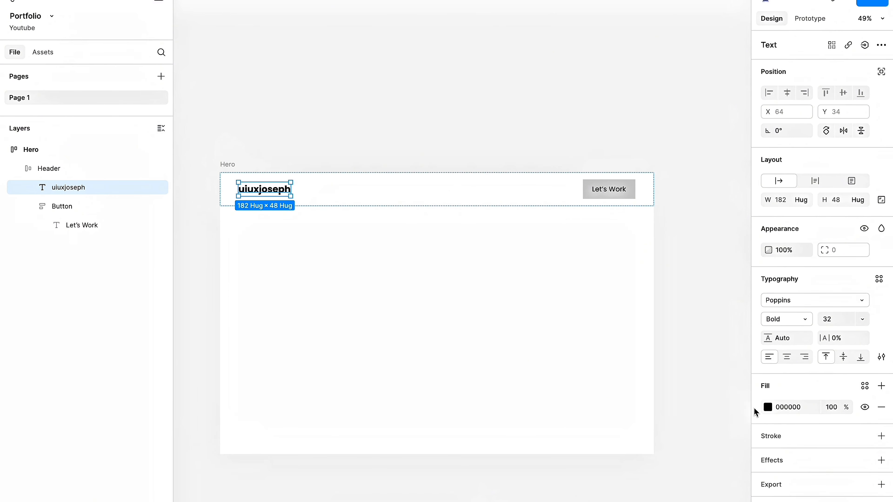
click(769, 408)
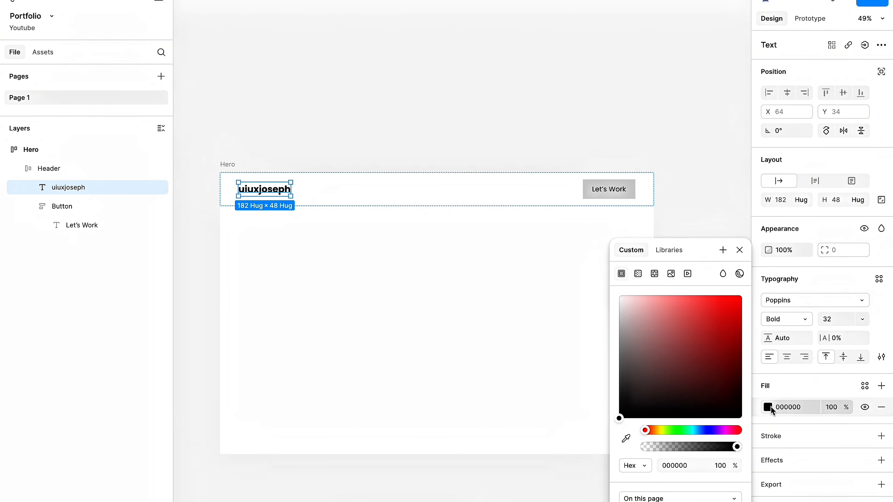
drag(649, 431, 700, 430)
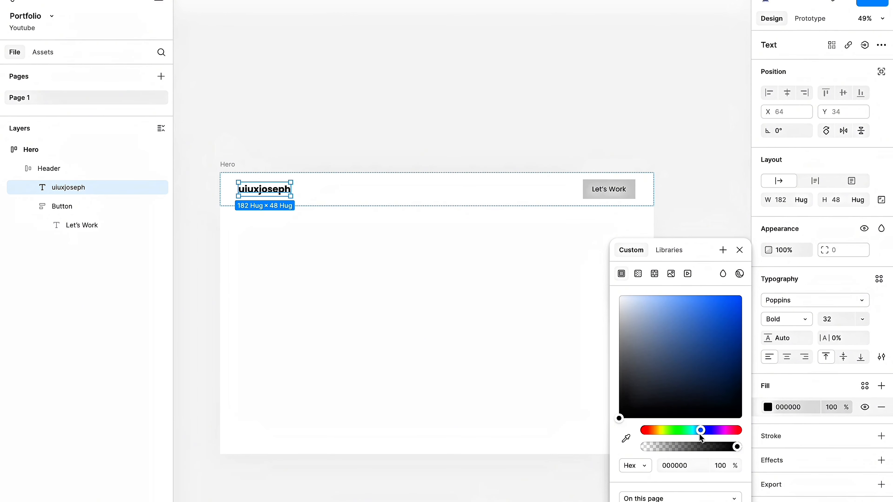
drag(700, 387, 741, 318)
click(739, 250)
click(700, 261)
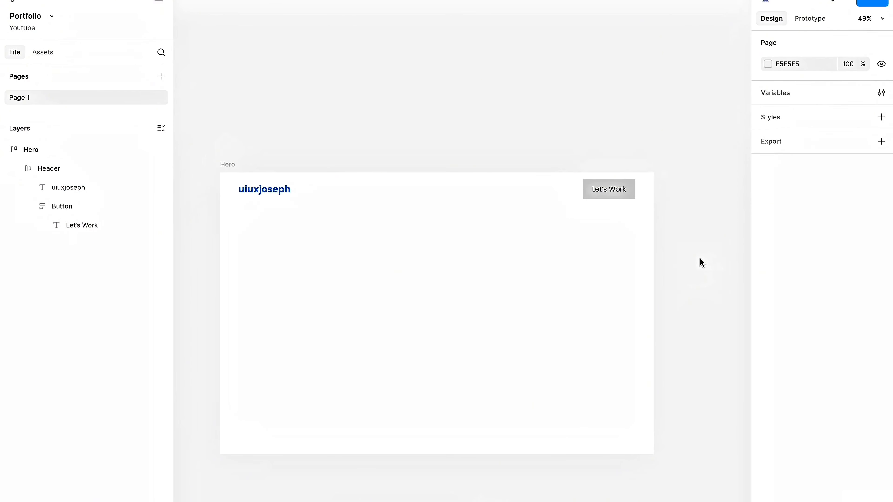
scroll(701, 262, up, 3)
scroll(699, 262, left, 10)
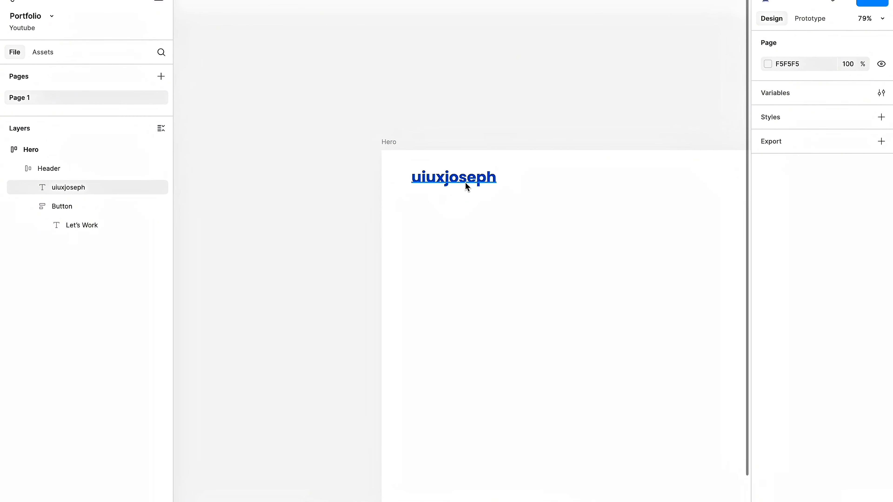
click(465, 183)
scroll(469, 185, down, 3)
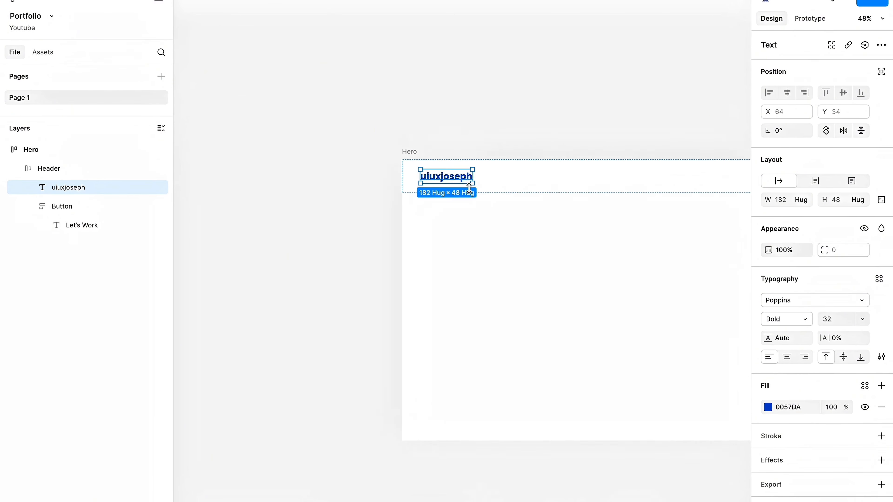
Change the Button frame's fill color to the blue 4E7BEA.
scroll(470, 187, right, 8)
click(557, 169)
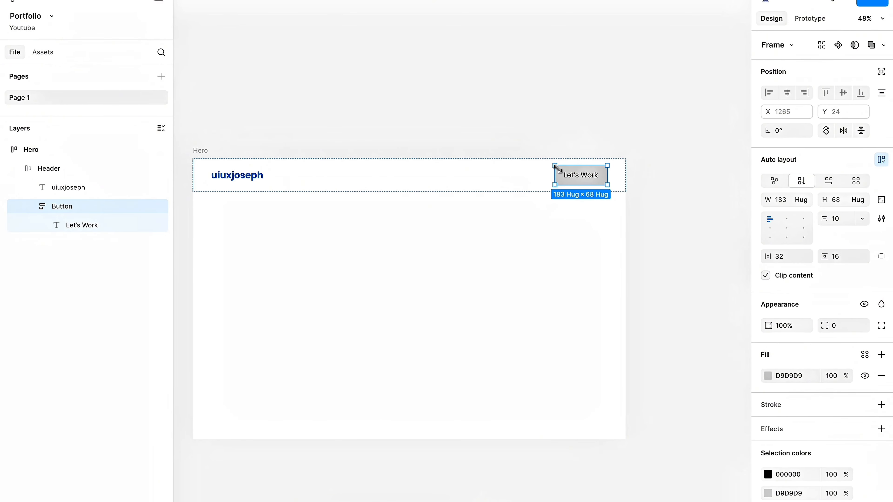
scroll(559, 170, up, 3)
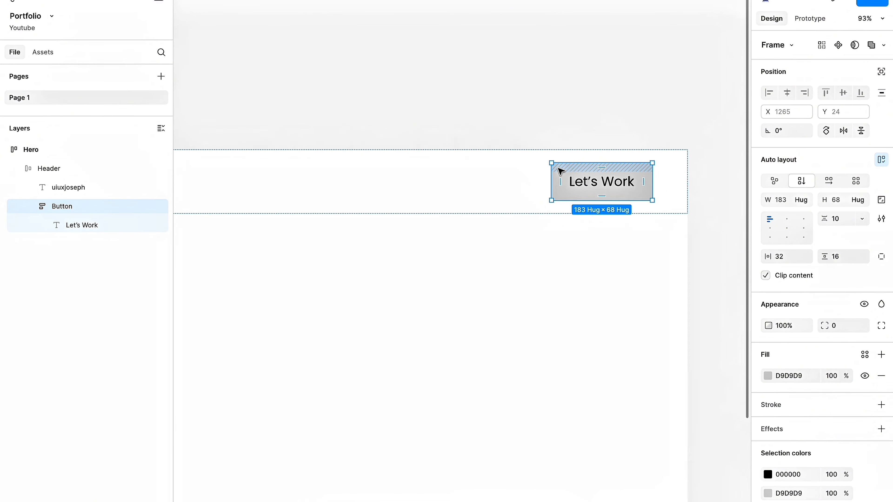
scroll(561, 178, down, 1)
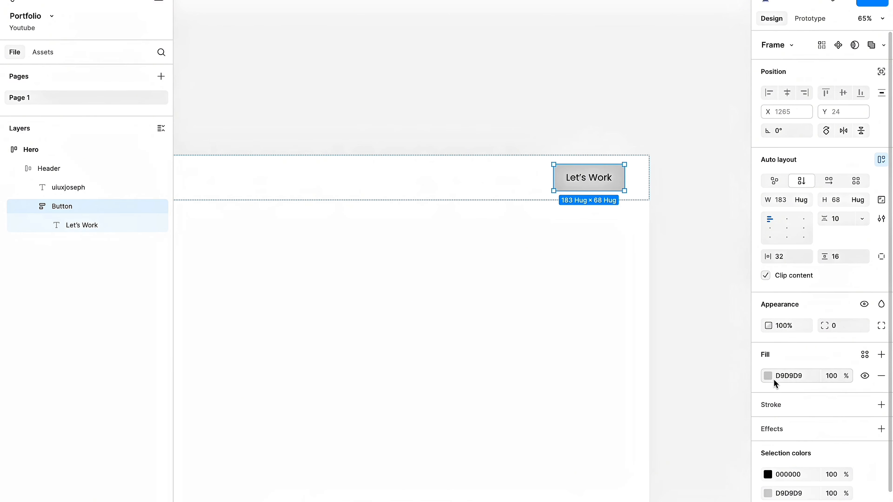
click(767, 376)
drag(680, 429, 702, 430)
drag(717, 342, 701, 310)
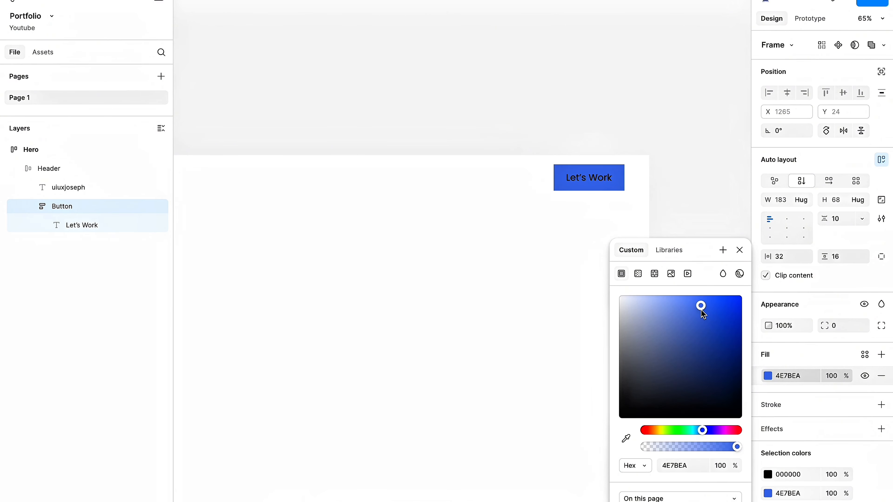
click(740, 250)
Change the Button's fill to a linear gradient from 4E7BEA at 0% to 00C3FF at 100%.
scroll(673, 253, down, 3)
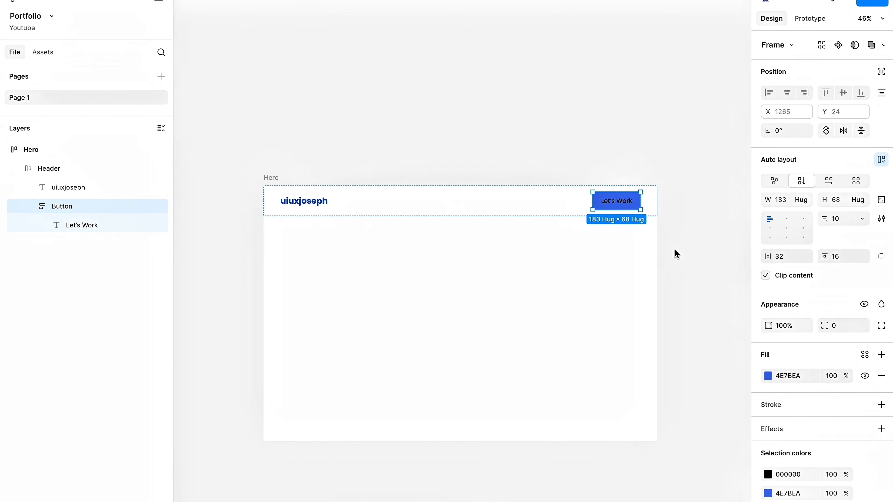
scroll(674, 253, up, 5)
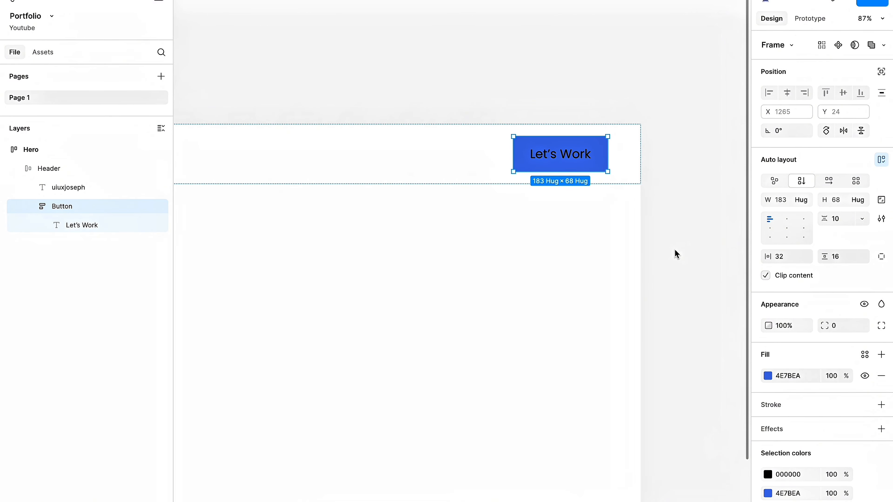
click(768, 375)
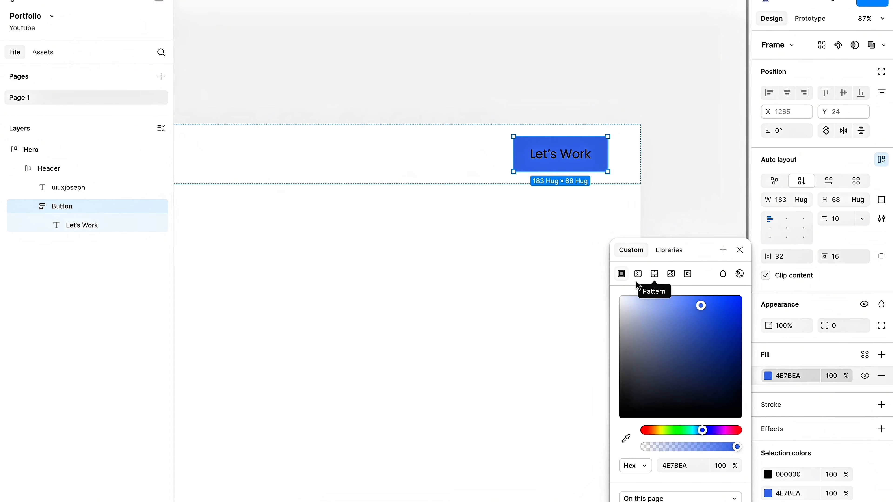
click(739, 250)
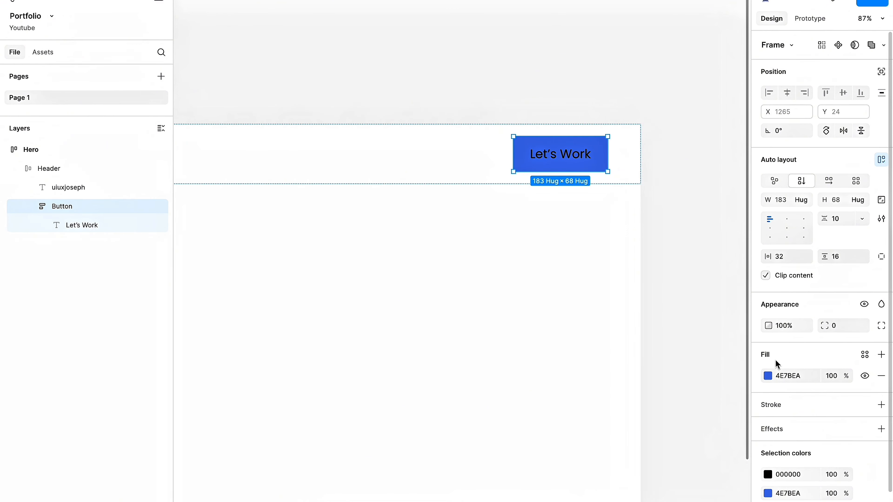
click(769, 375)
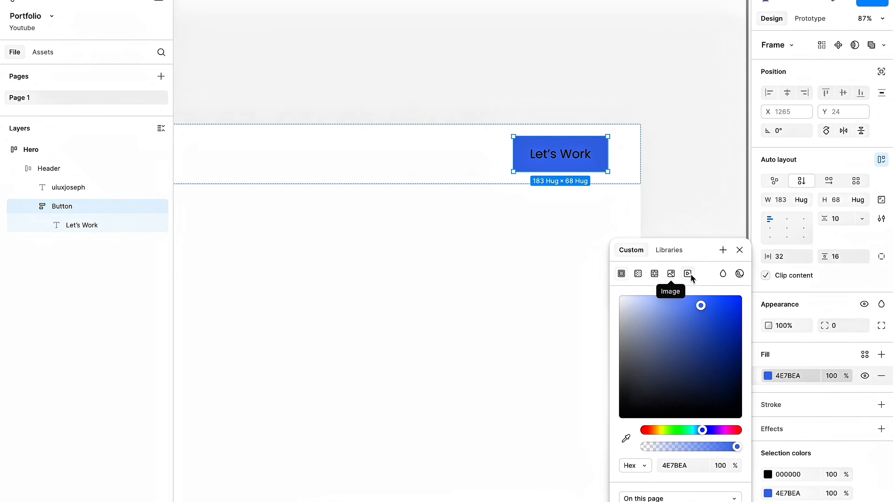
click(641, 277)
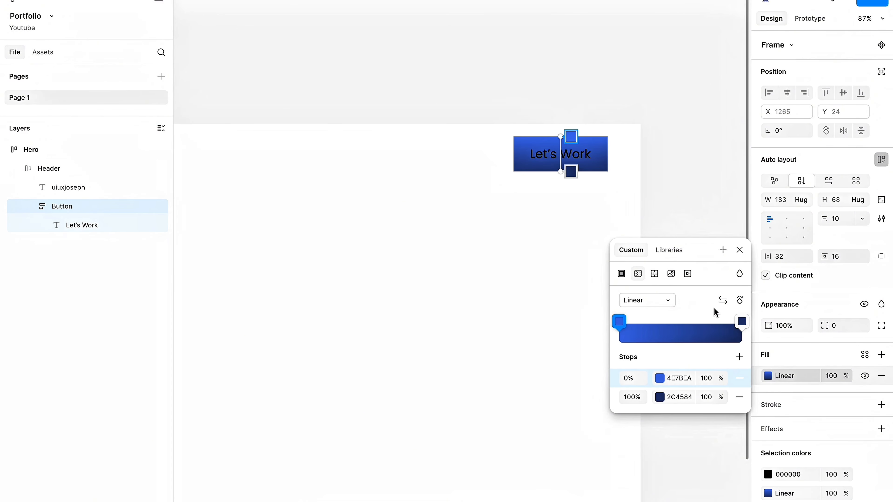
click(741, 323)
click(741, 323)
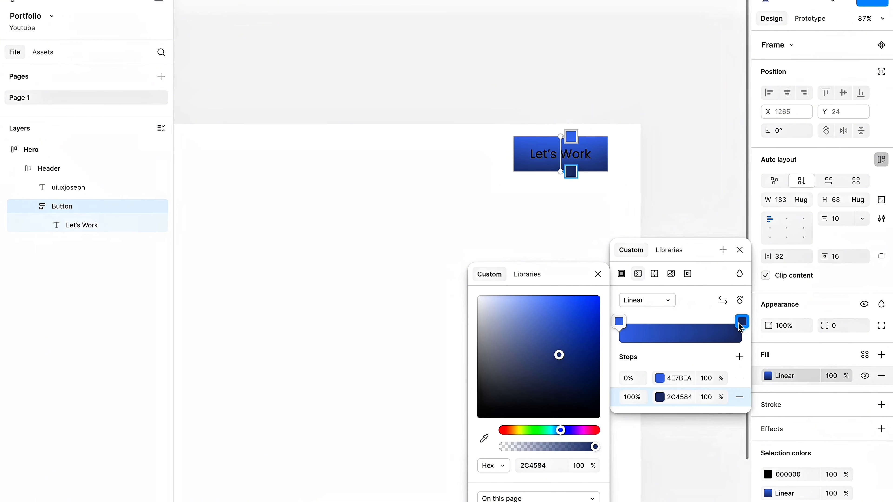
drag(564, 435, 553, 431)
drag(559, 355, 647, 271)
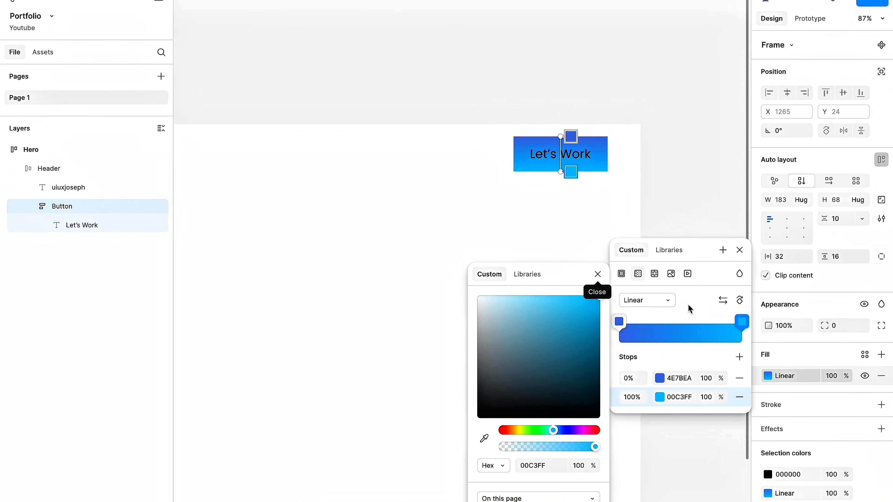
Rotate the Button's gradient so it runs horizontally, with the light blue end at the left edge.
drag(555, 136, 556, 137)
click(738, 300)
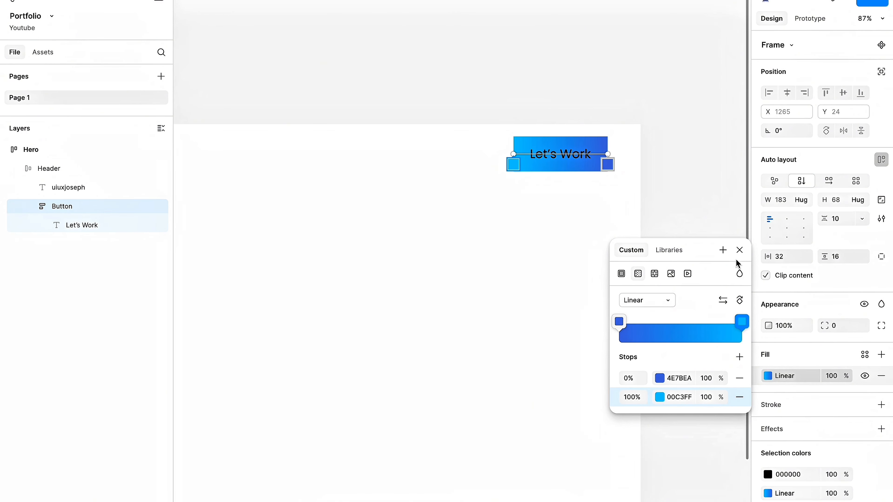
click(739, 251)
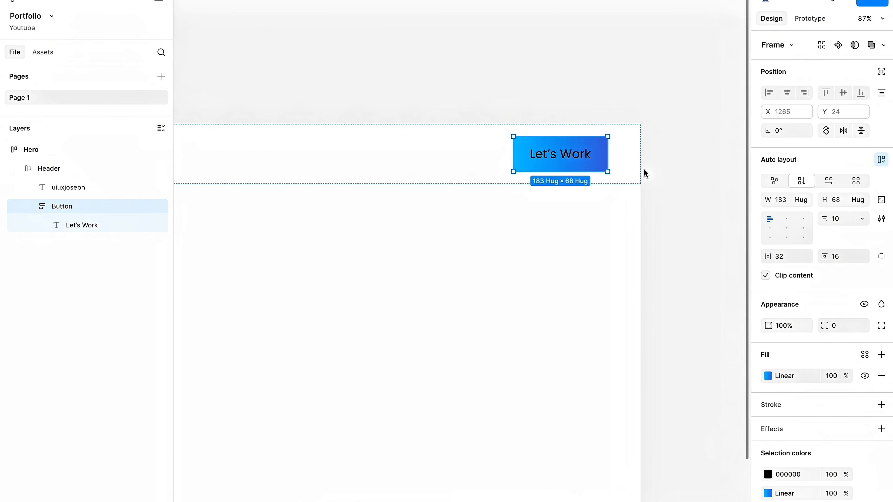
Round the Button's corners with a radius of 16 and deselect it.
click(644, 168)
scroll(644, 168, up, 1)
click(603, 167)
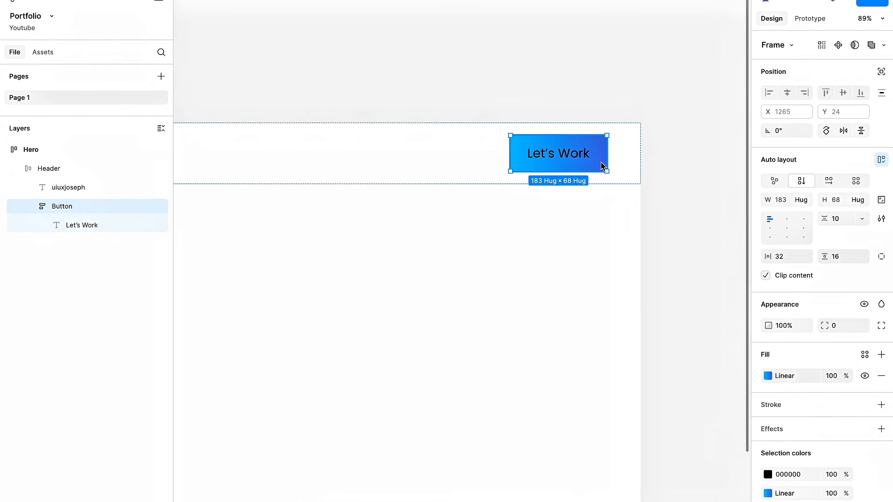
scroll(602, 164, down, 5)
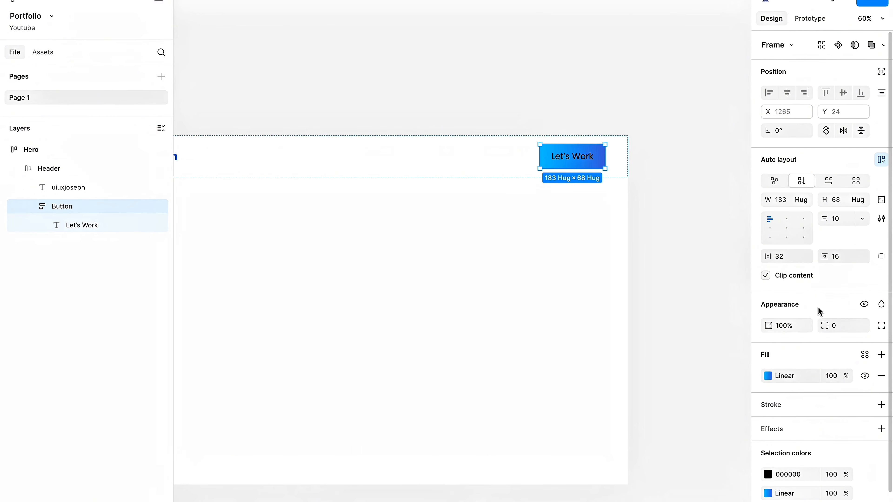
click(839, 327)
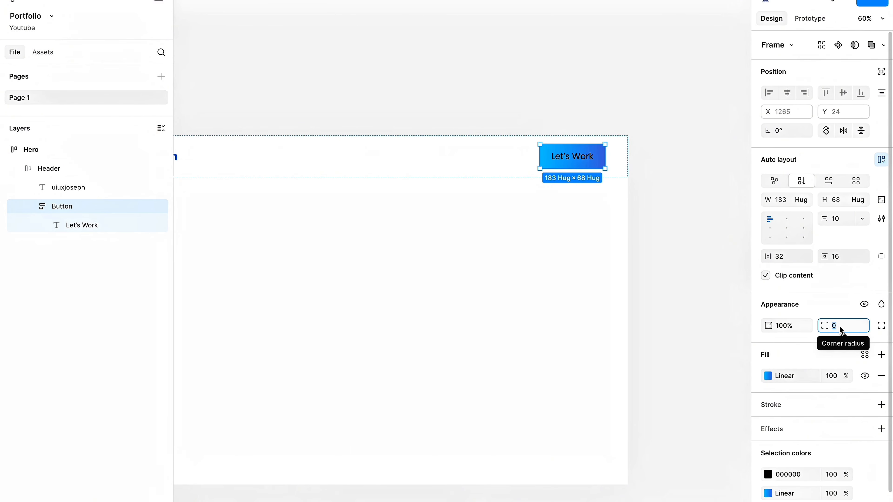
text(16)
key(Return)
click(715, 205)
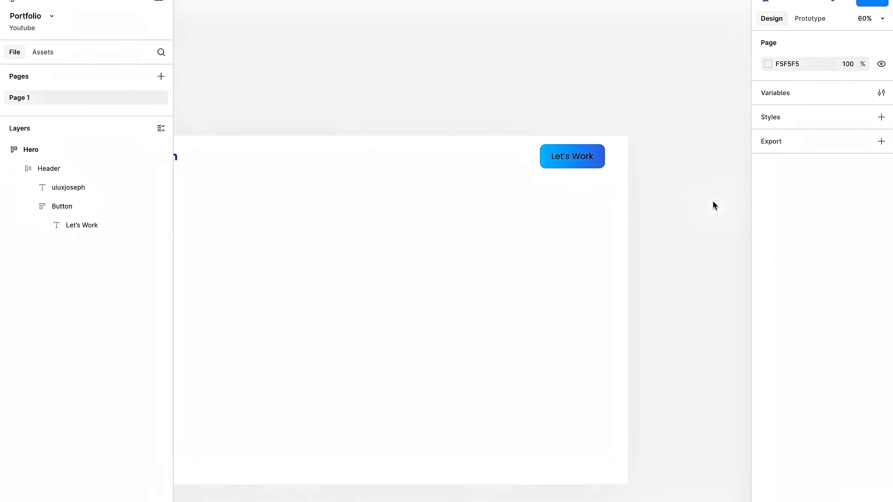
Recolor the header's logo text with 4E7BEA, the blue from the Button's gradient, and deselect it.
scroll(713, 201, left, 10)
scroll(713, 201, right, 7)
scroll(713, 201, up, 1)
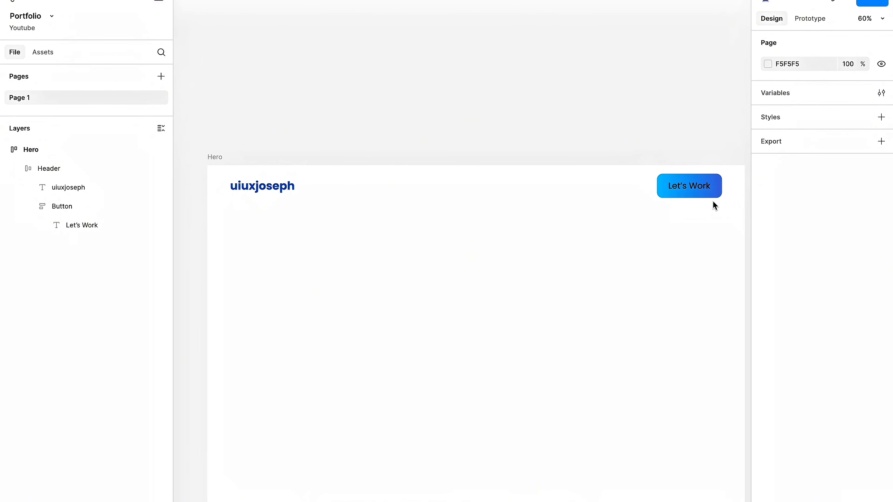
click(721, 186)
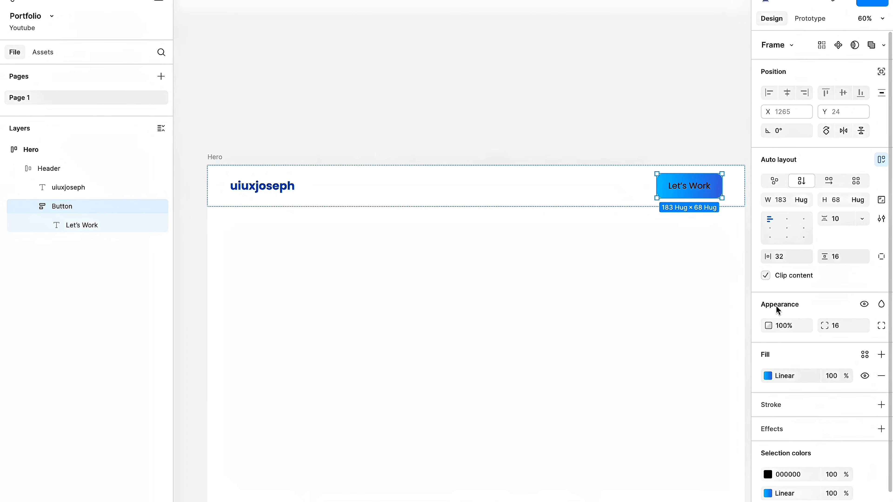
click(768, 375)
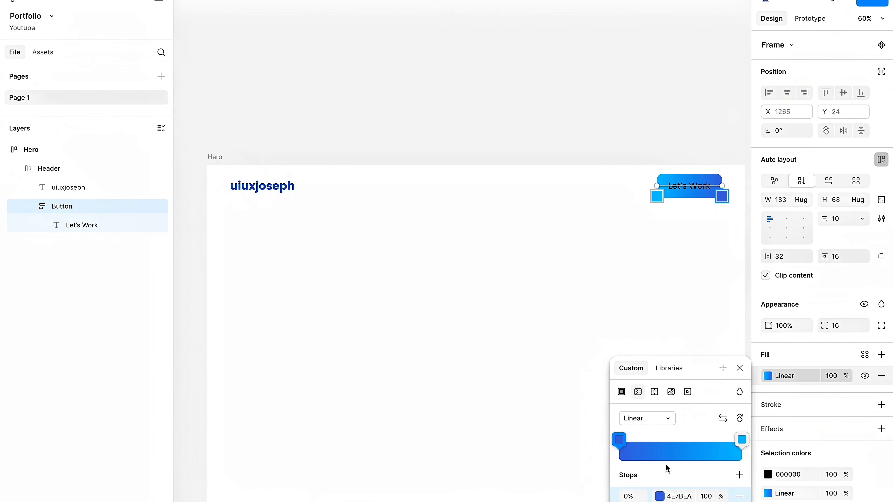
key(Escape)
click(262, 185)
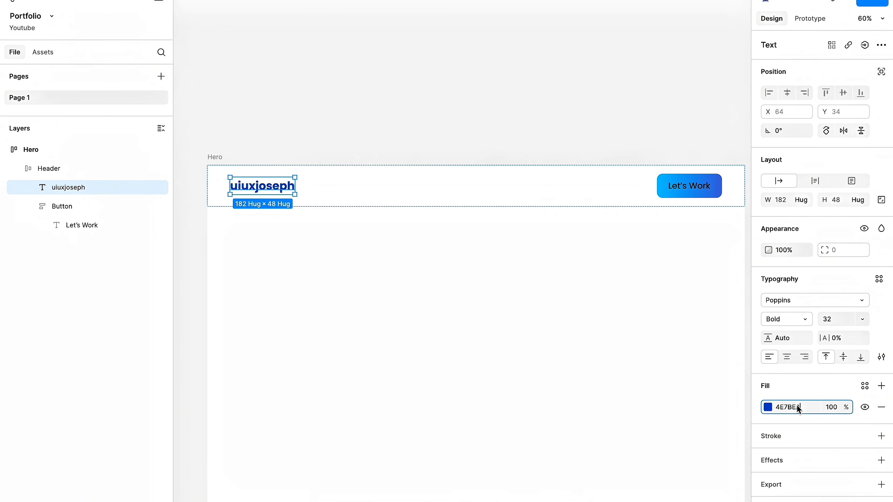
click(500, 141)
scroll(499, 140, right, 2)
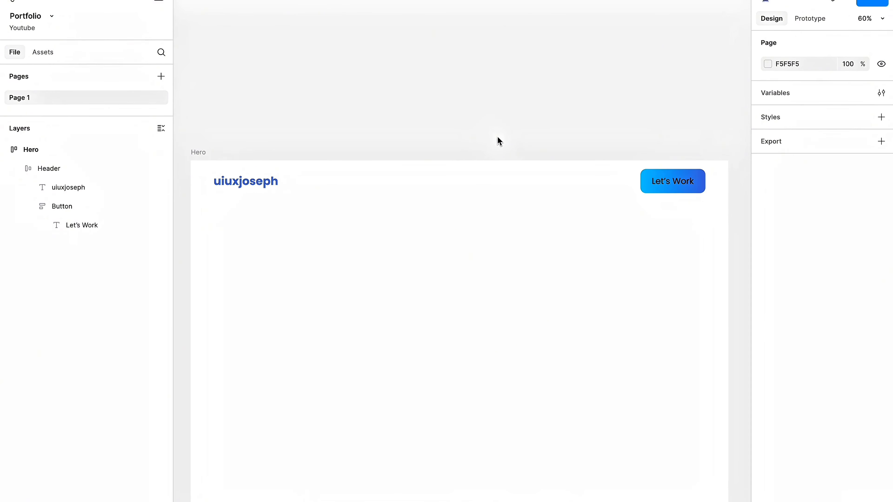
Set the fill of the Button's "Let's Work" text to white FFFFFF.
click(657, 182)
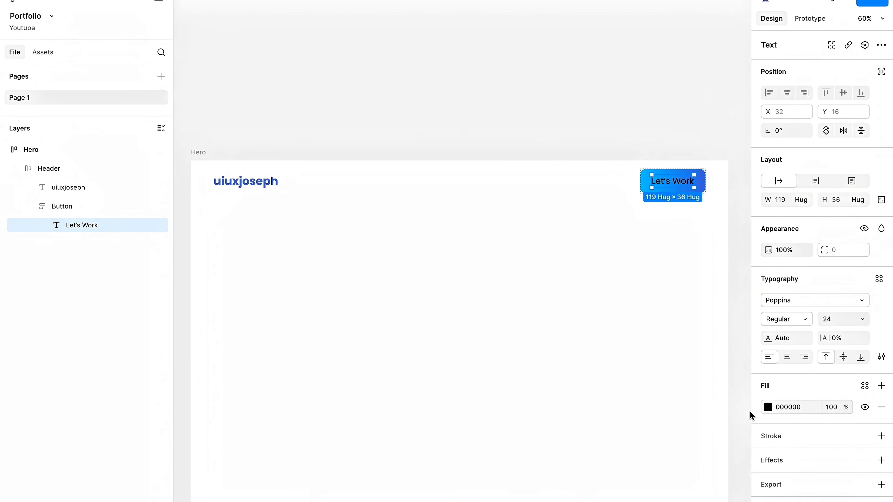
click(768, 408)
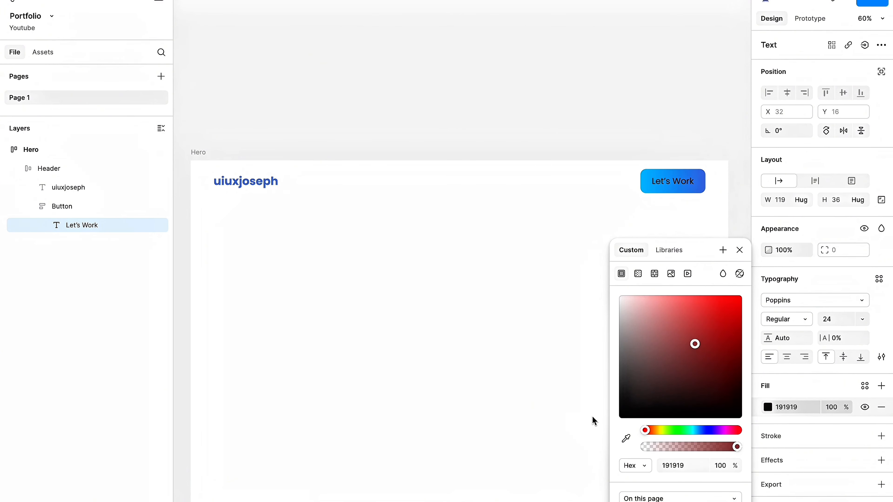
drag(585, 418, 590, 245)
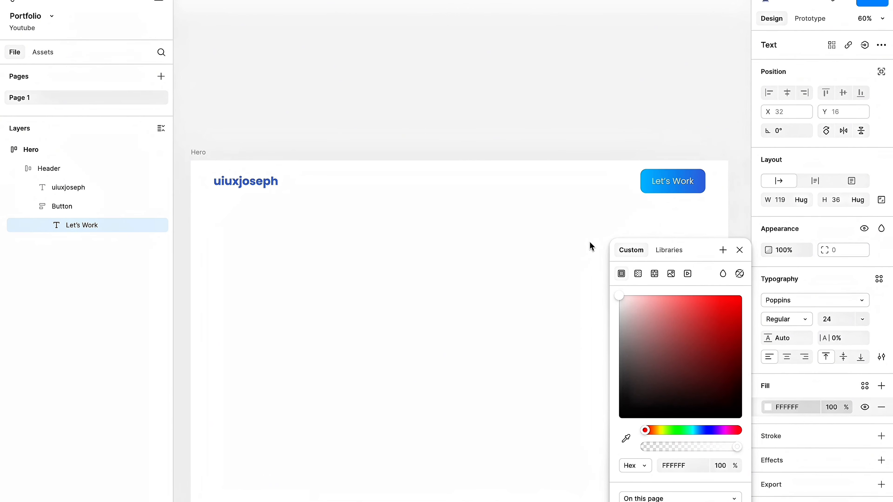
click(739, 250)
Change the weight of the "Let's Work" text to Medium and deselect everything.
click(780, 323)
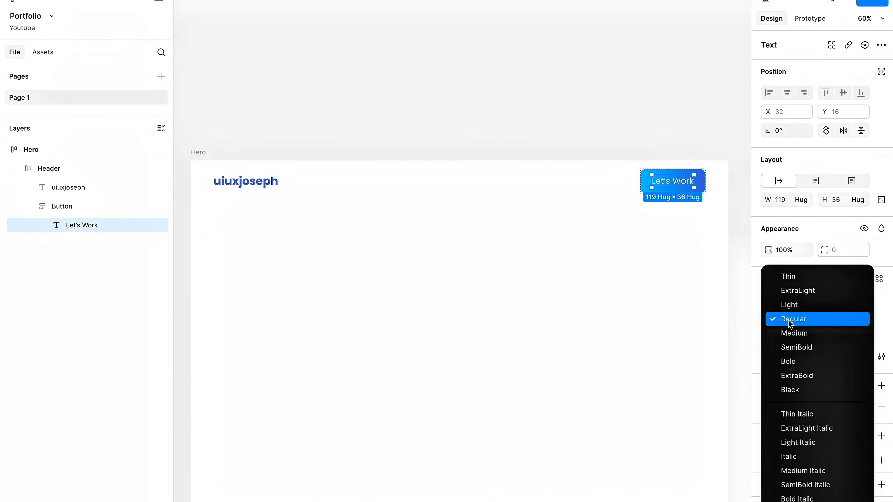
click(791, 337)
click(576, 116)
scroll(585, 132, down, 3)
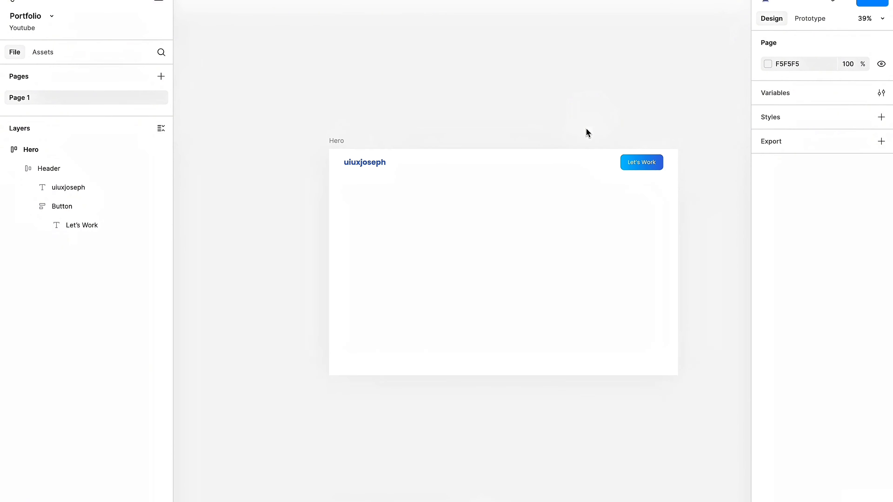
Examine the styled Header in the Hero frame, including the logo, the gradient Button and the spacing around them.
scroll(588, 133, up, 3)
scroll(588, 133, up, 1)
click(634, 194)
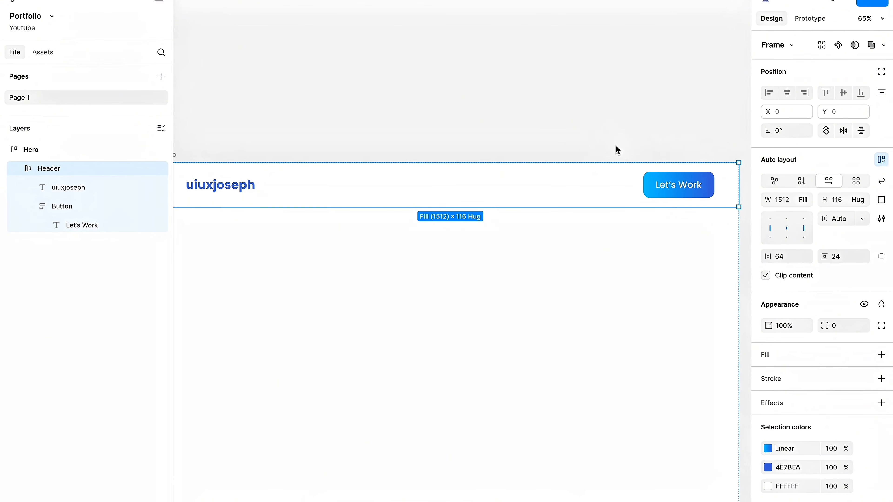
click(617, 149)
scroll(618, 150, down, 3)
click(634, 173)
double_click(634, 172)
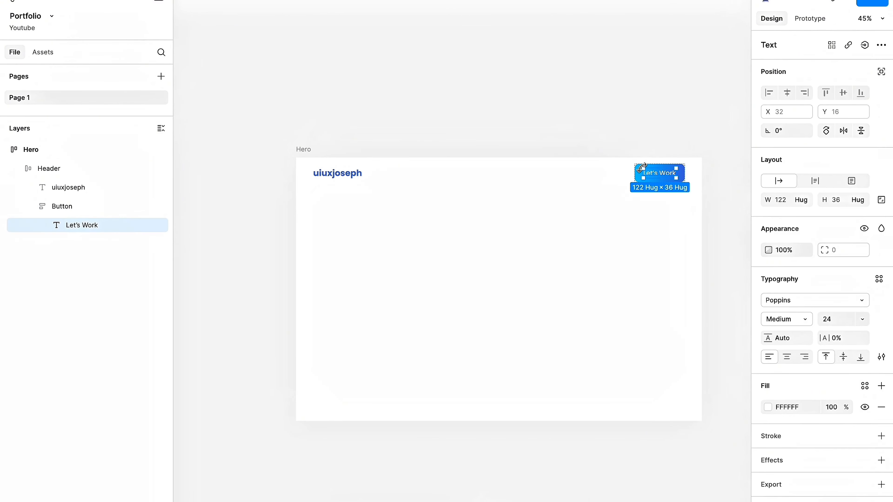
scroll(641, 168, up, 4)
click(632, 163)
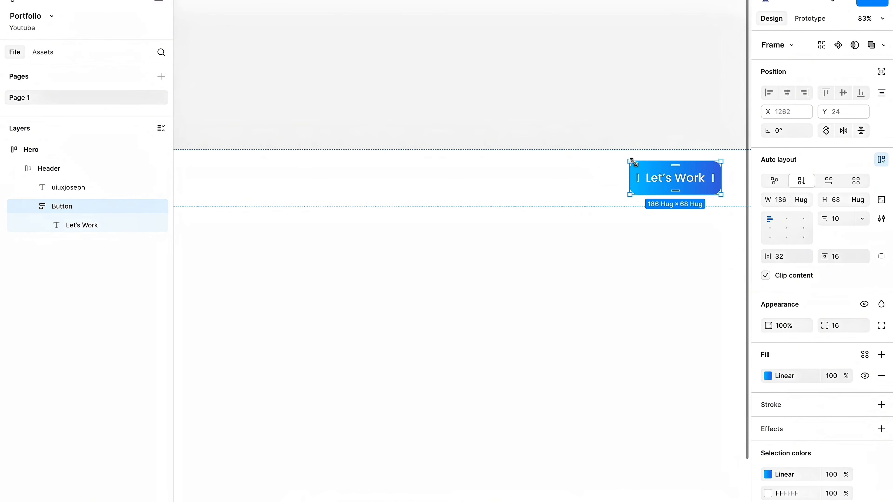
scroll(660, 185, down, 3)
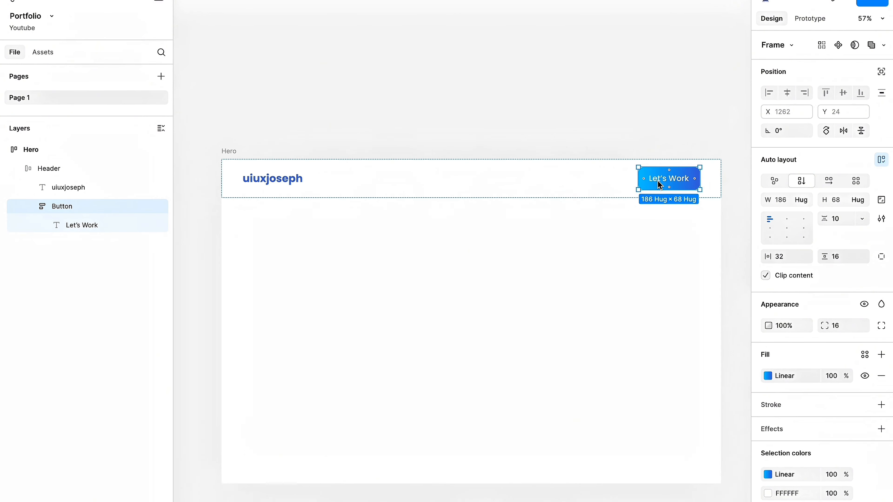
scroll(660, 186, down, 2)
scroll(660, 185, left, 3)
click(660, 184)
scroll(410, 182, up, 3)
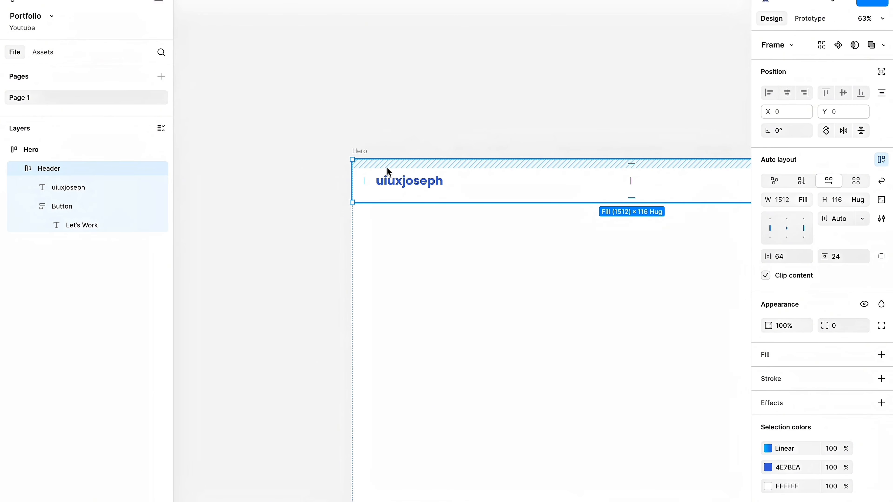
click(394, 154)
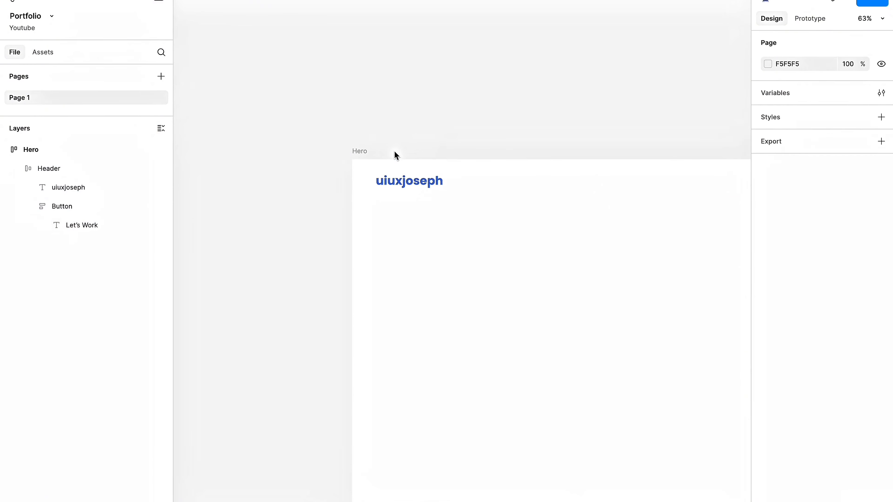
click(381, 167)
scroll(381, 169, right, 5)
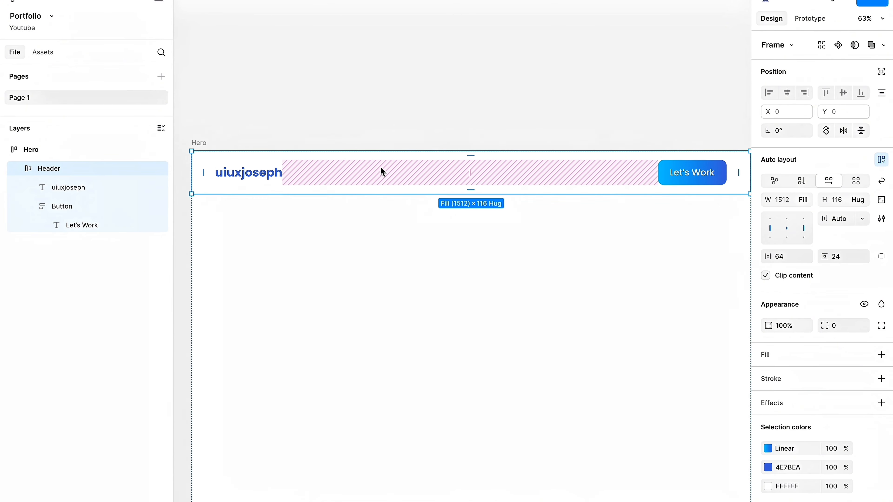
click(327, 175)
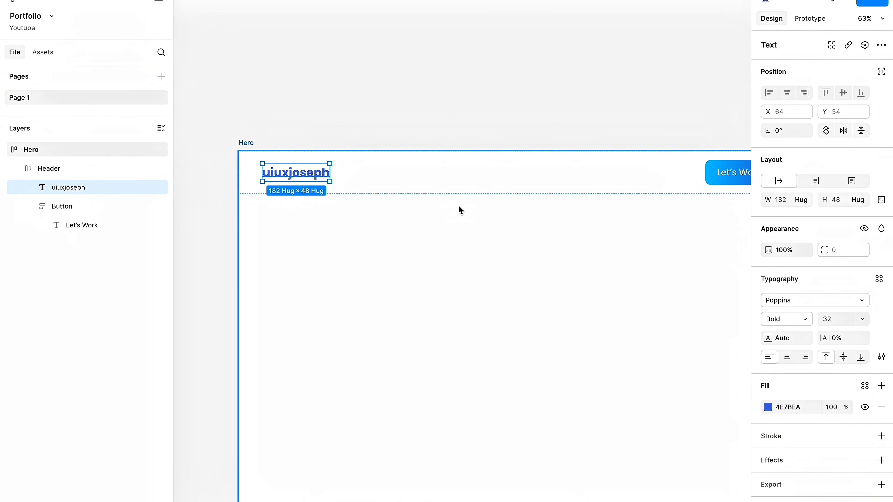
scroll(458, 207, right, 5)
click(525, 193)
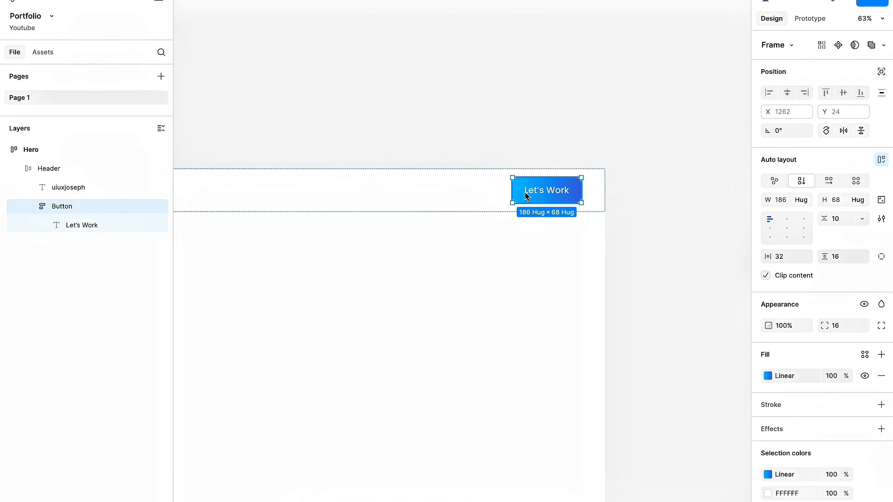
scroll(525, 192, up, 5)
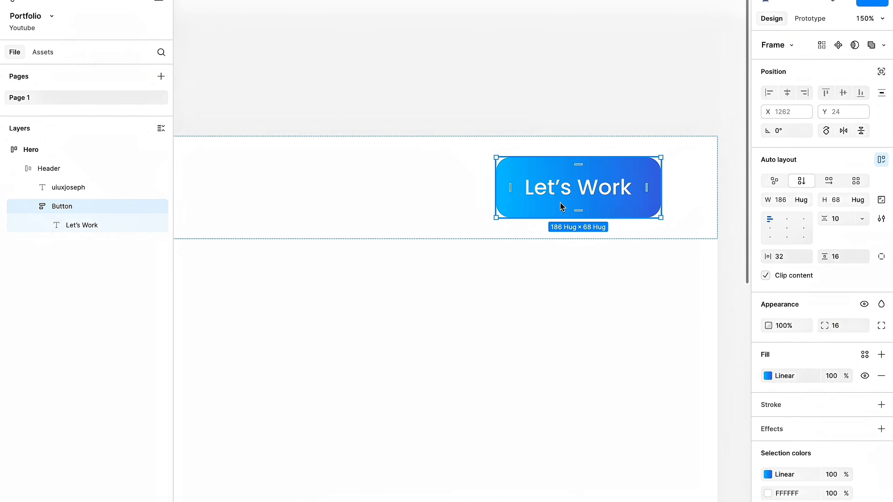
scroll(560, 203, down, 5)
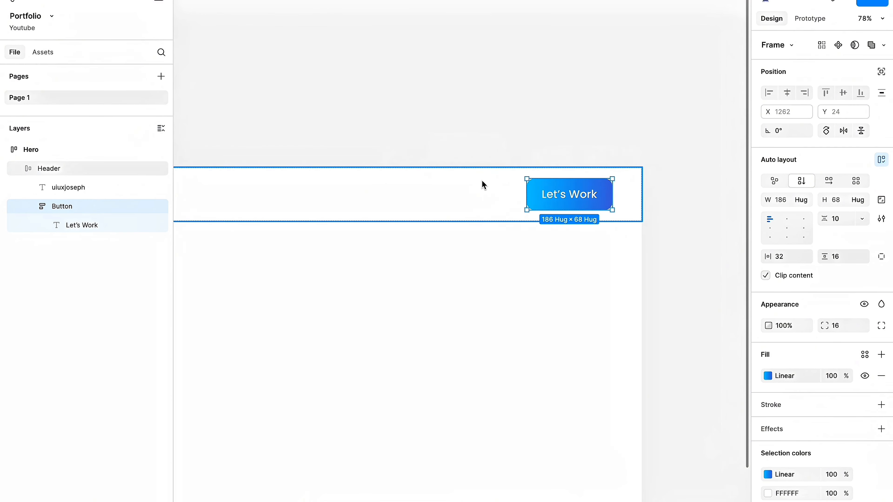
click(509, 149)
scroll(508, 146, left, 2)
click(479, 195)
scroll(479, 196, down, 4)
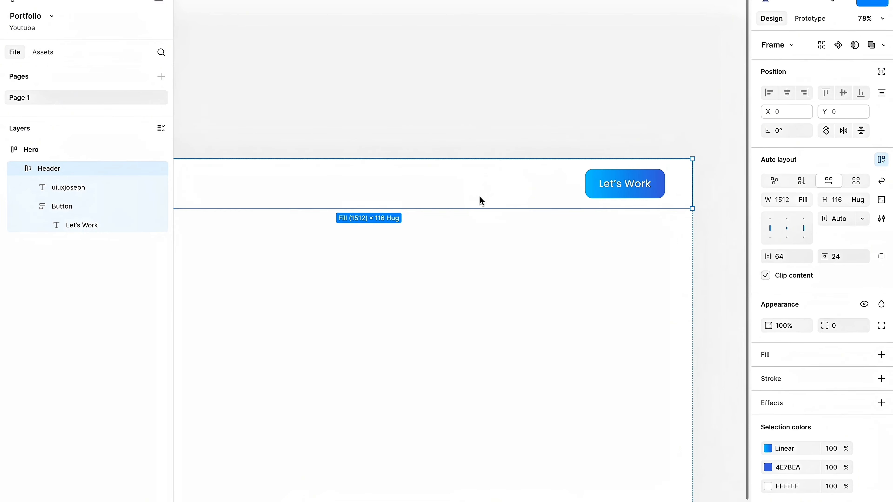
scroll(479, 196, left, 2)
scroll(480, 198, down, 1)
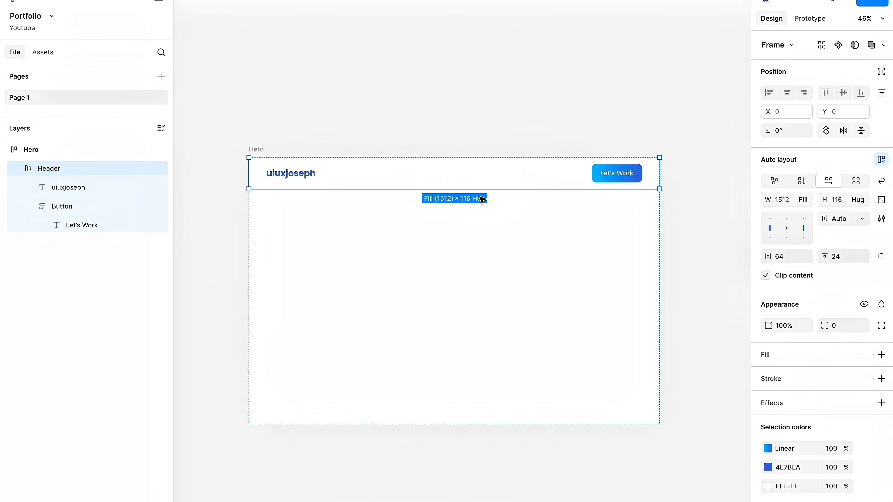
click(487, 130)
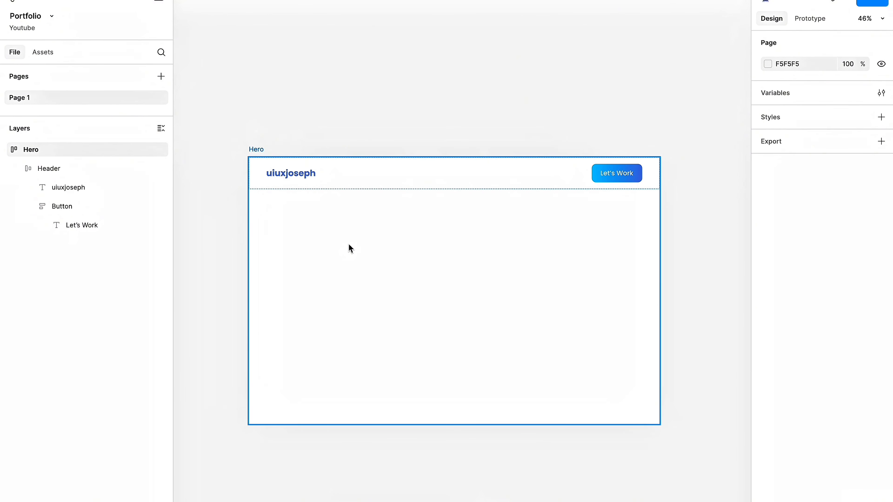
click(539, 140)
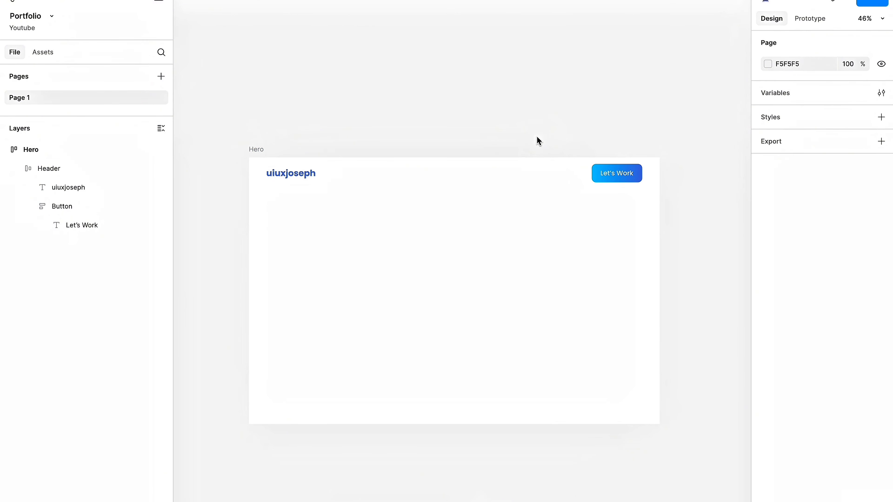
scroll(536, 137, up, 3)
scroll(537, 137, down, 3)
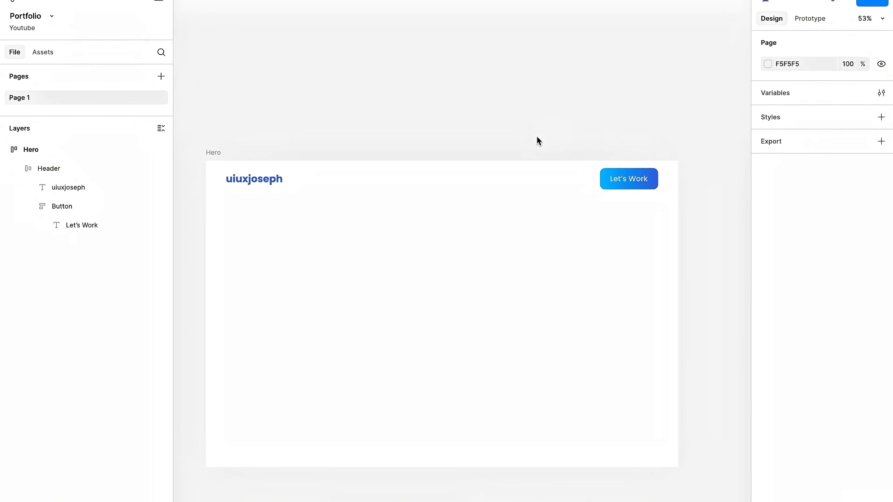